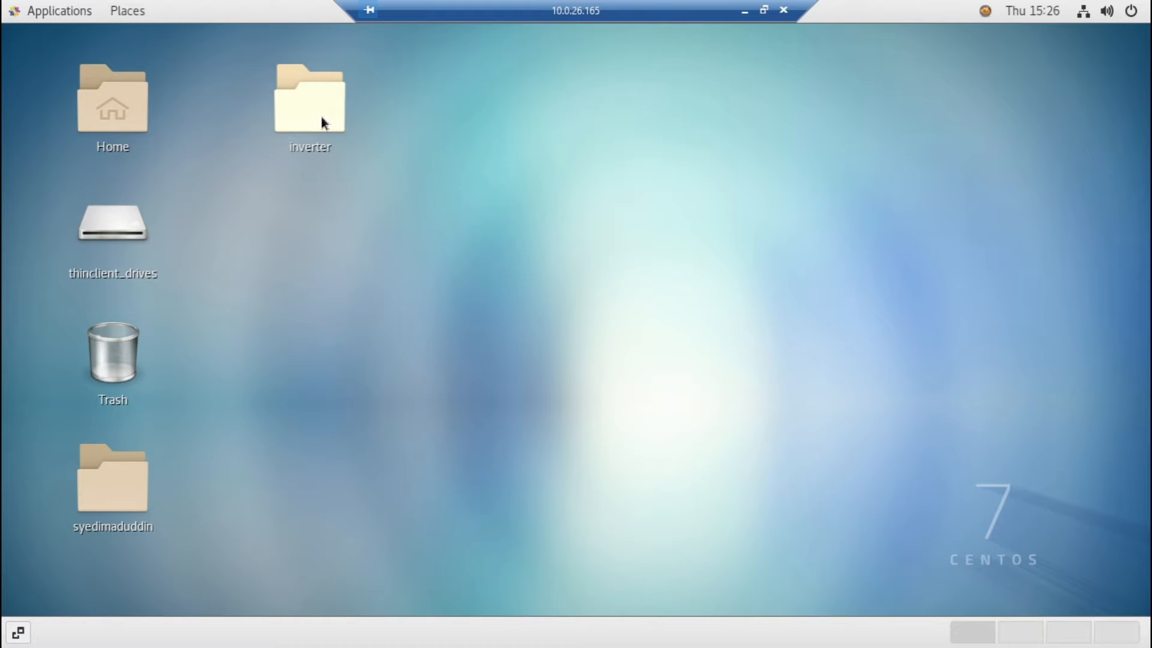
Open a terminal in the inverter folder on the desktop
double_click(321, 123)
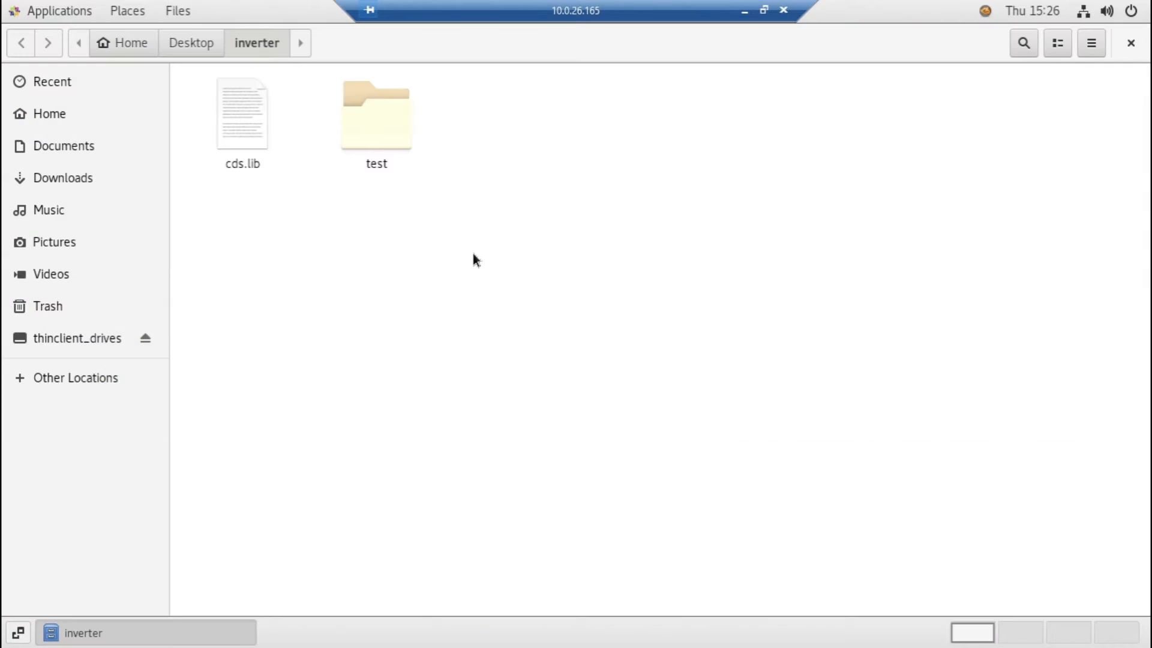
right_click(474, 260)
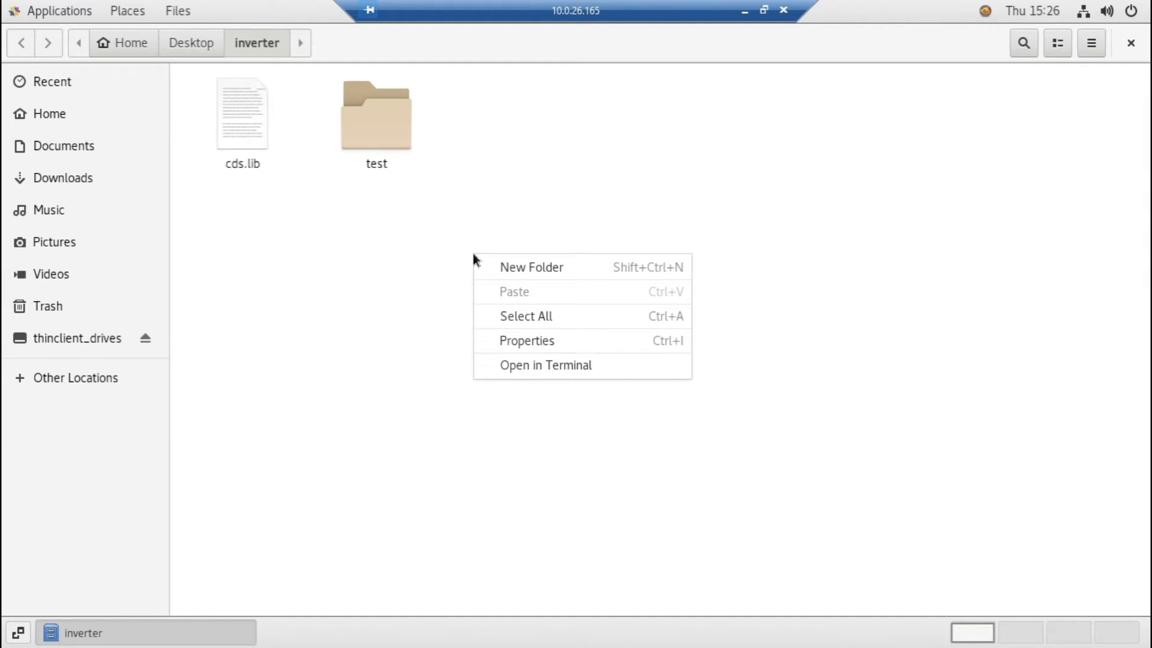
left_click(556, 367)
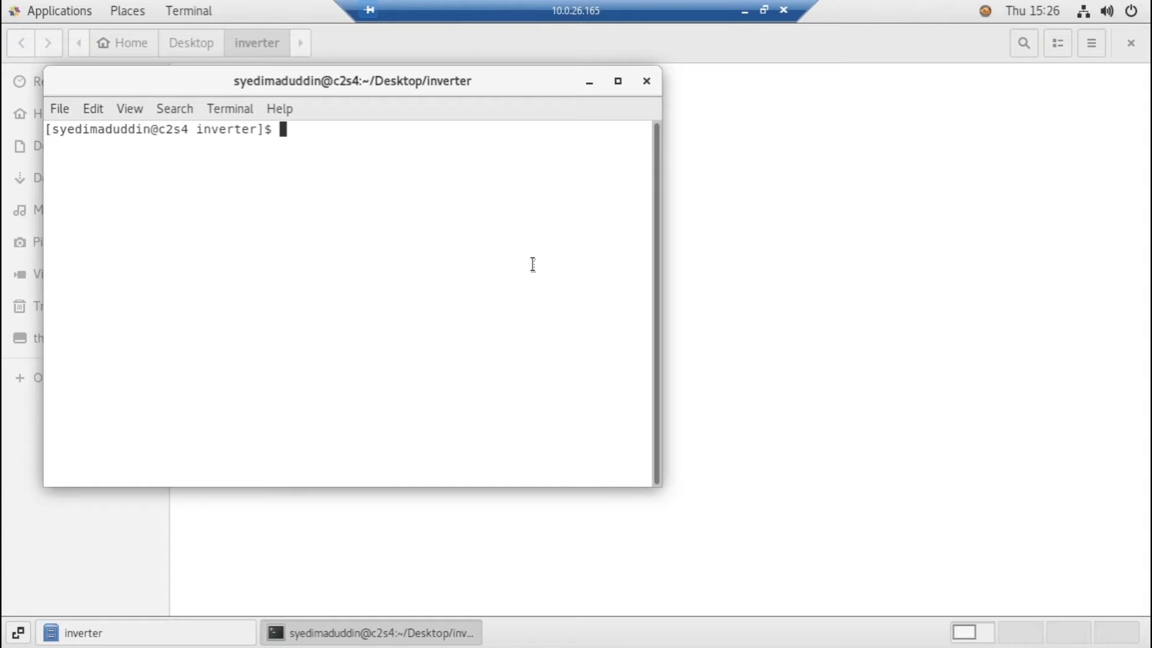
Start a csh shell in the terminal and source /home/cadence/cshrc
type("csh")
key("Return")
type("source /home/cadence/cshrc")
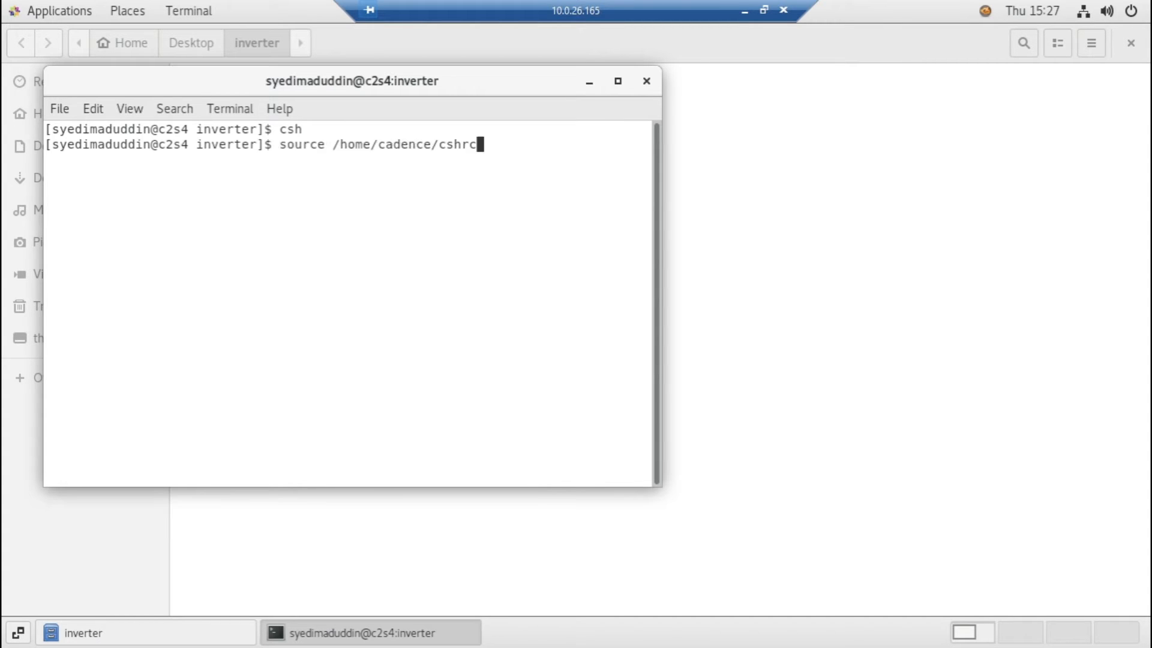
key("Return")
Launch Virtuoso in the background with the command "virtuoso &" and move its log window higher on the desktop
key("Up")
key("Up")
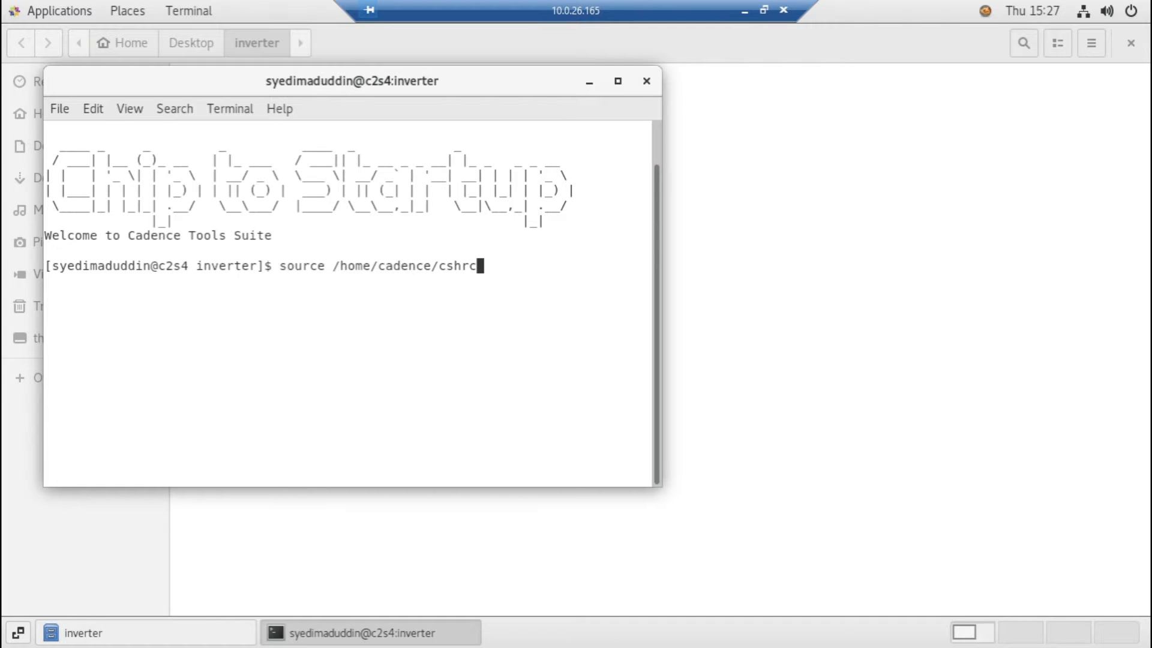
key("Return")
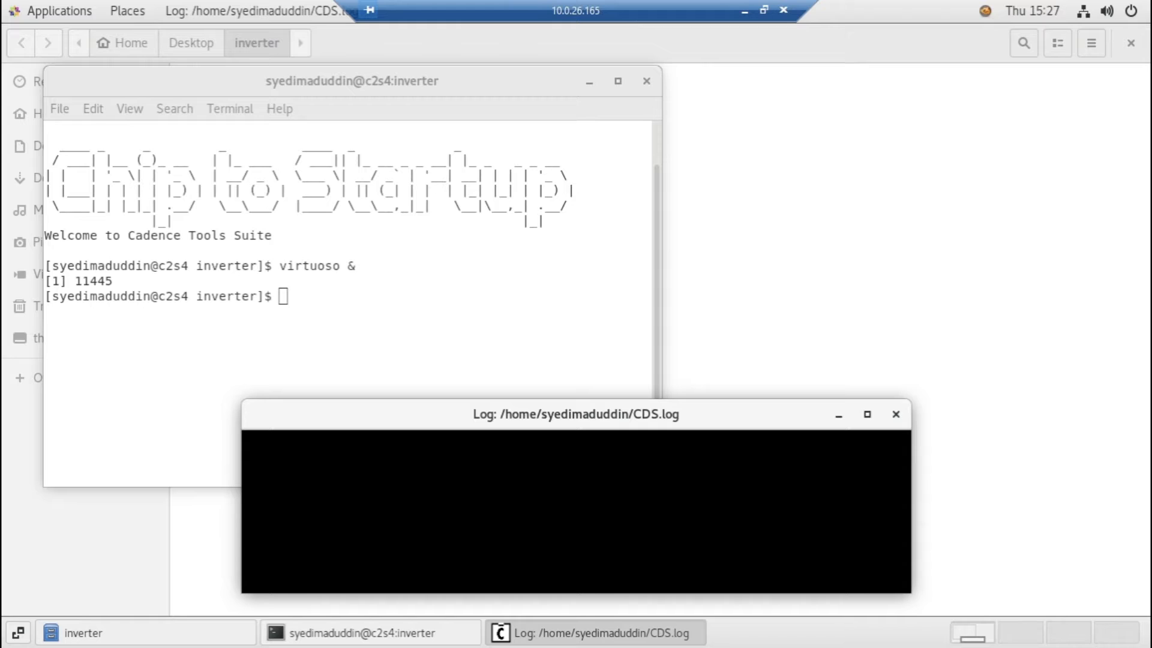
left_click_drag(649, 414, 682, 278)
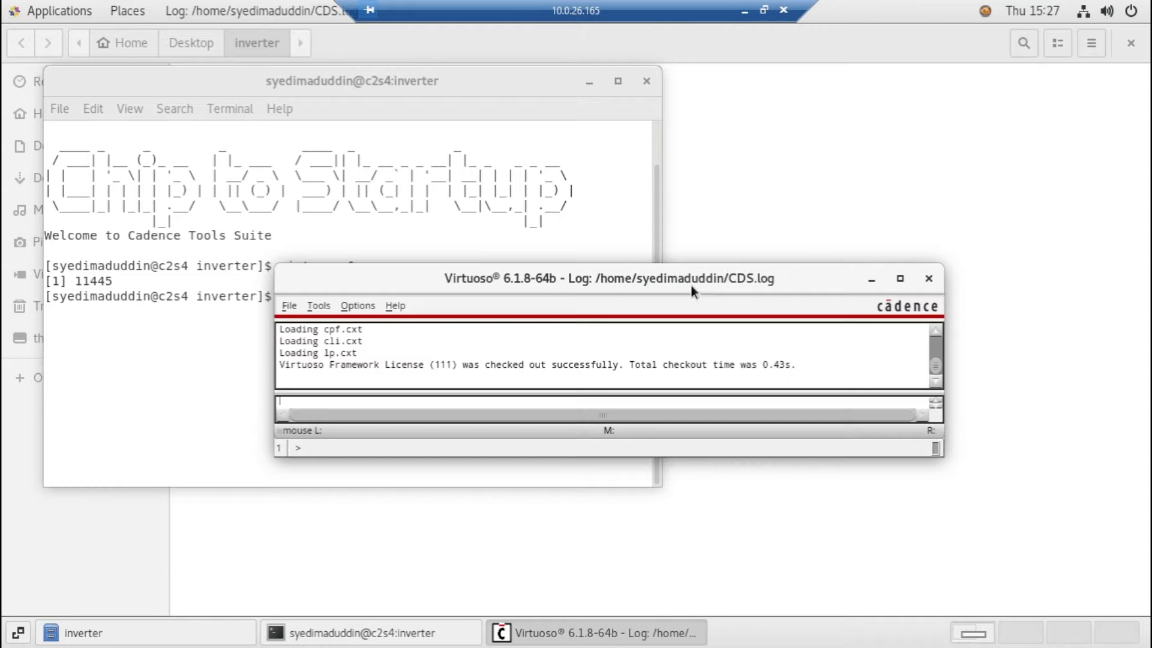
Open the inverter cell's schematic from the test library for editing, accept the alternative license for the session, and maximize the editor
left_click(288, 306)
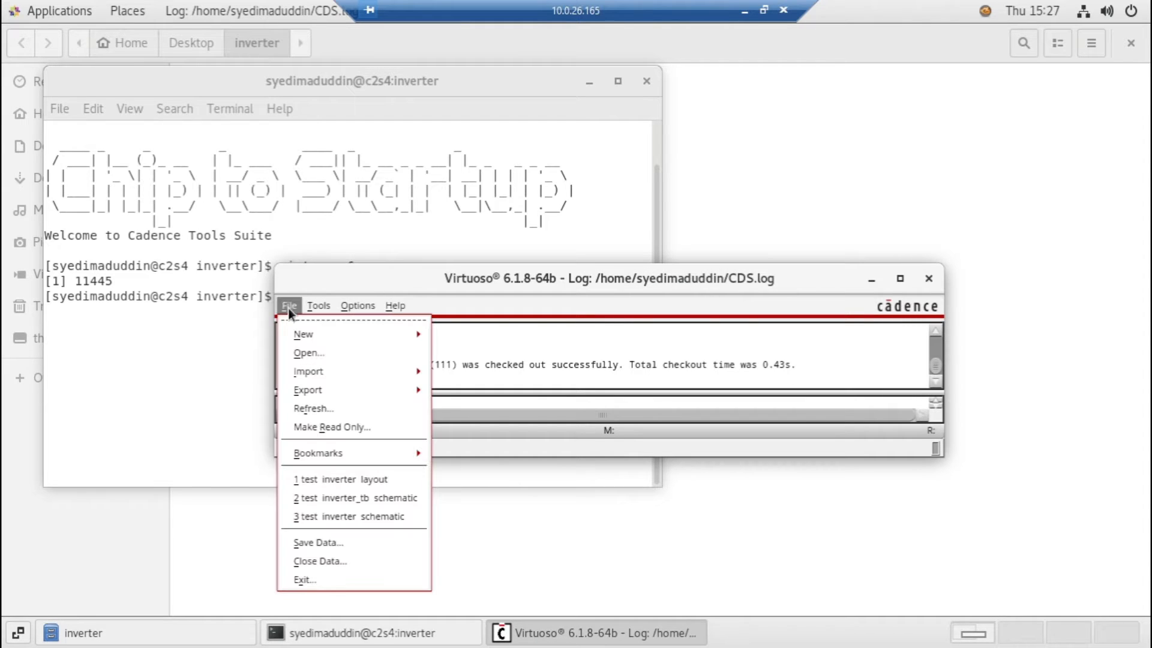
left_click(314, 354)
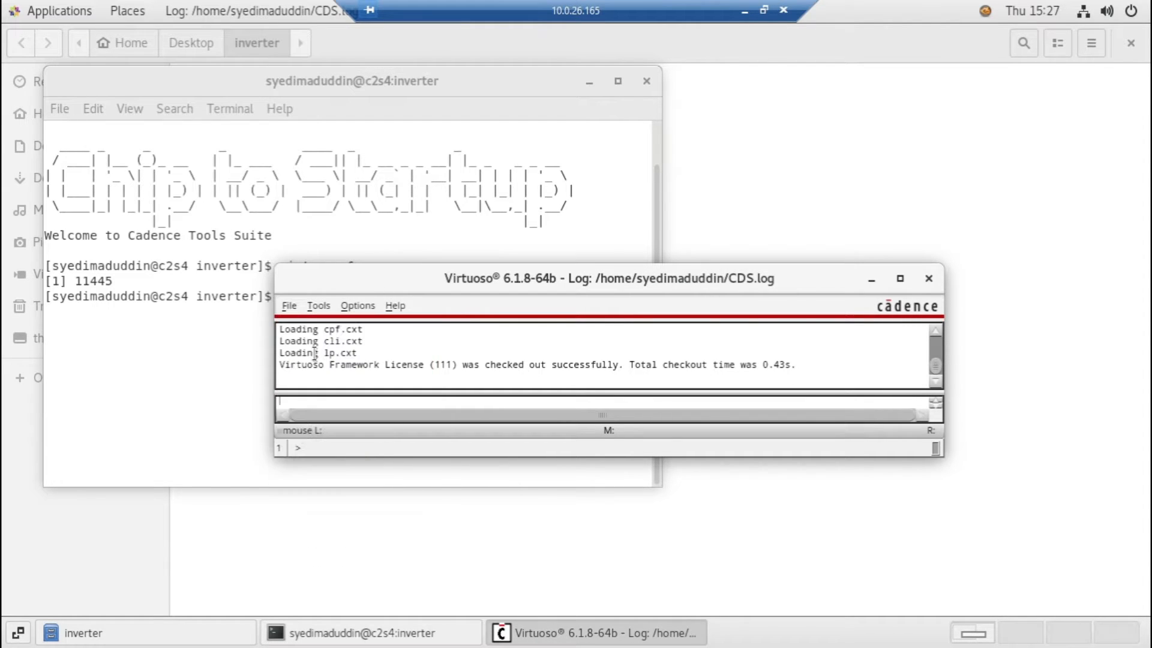
left_click(466, 83)
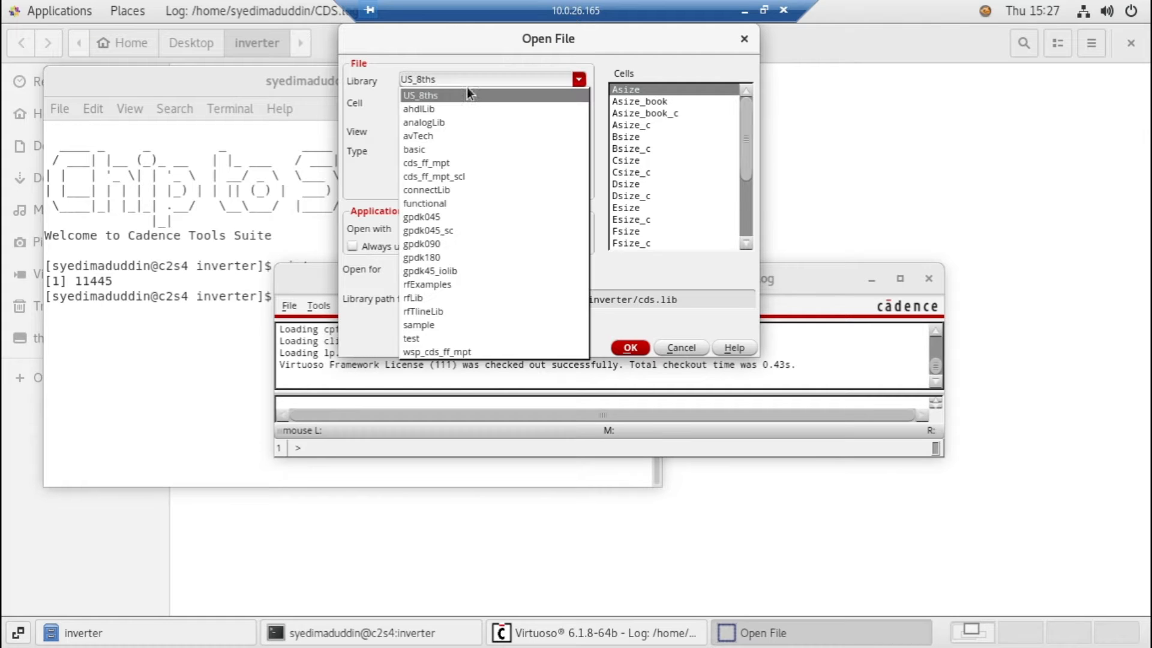
left_click(423, 340)
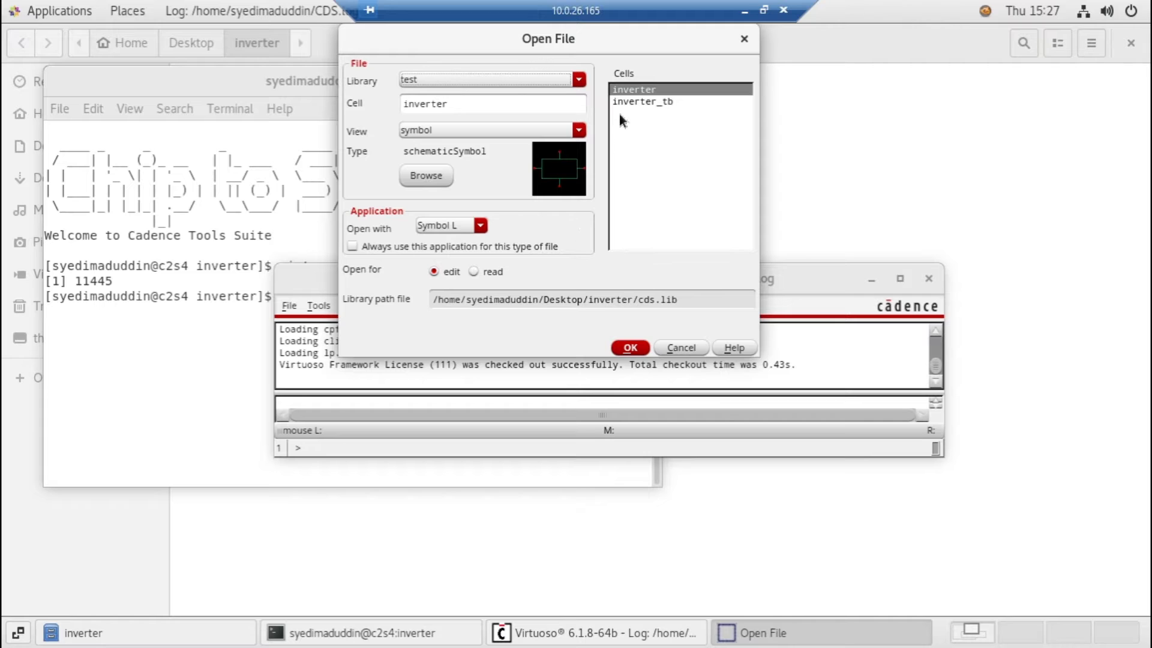
left_click(649, 103)
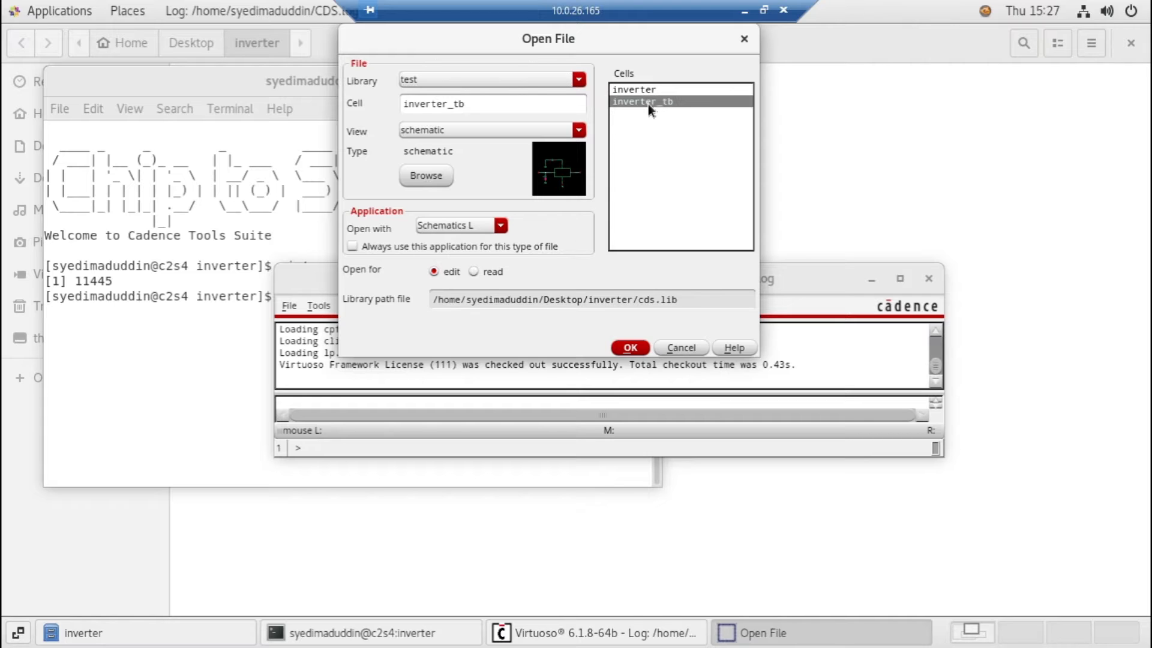
left_click(639, 89)
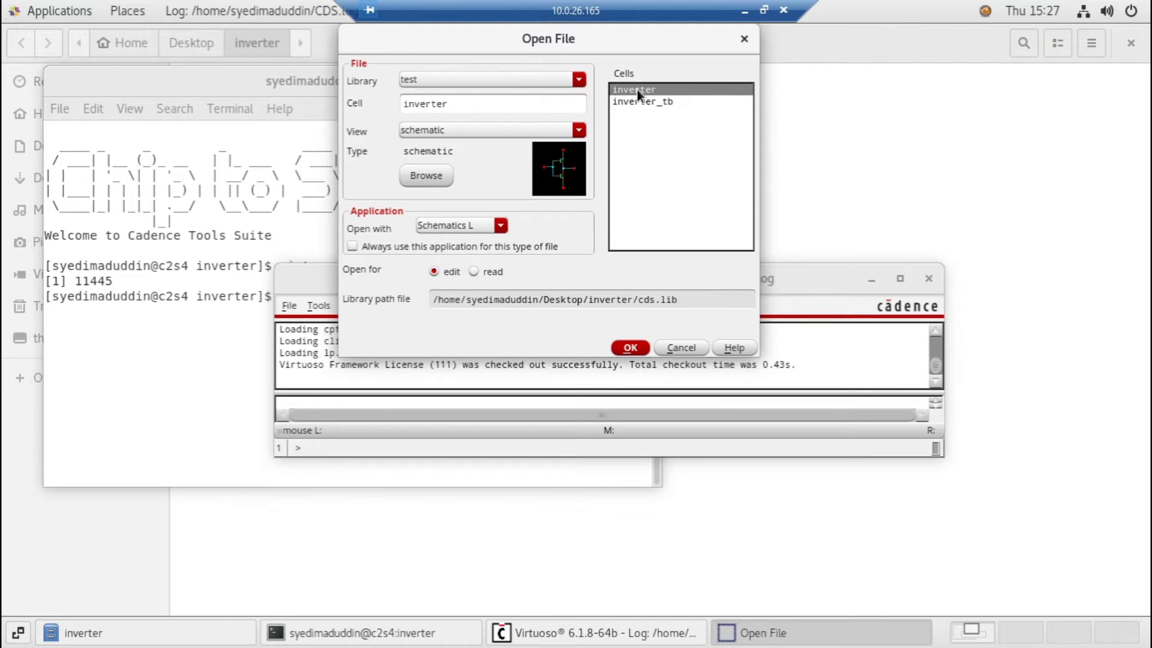
left_click(632, 348)
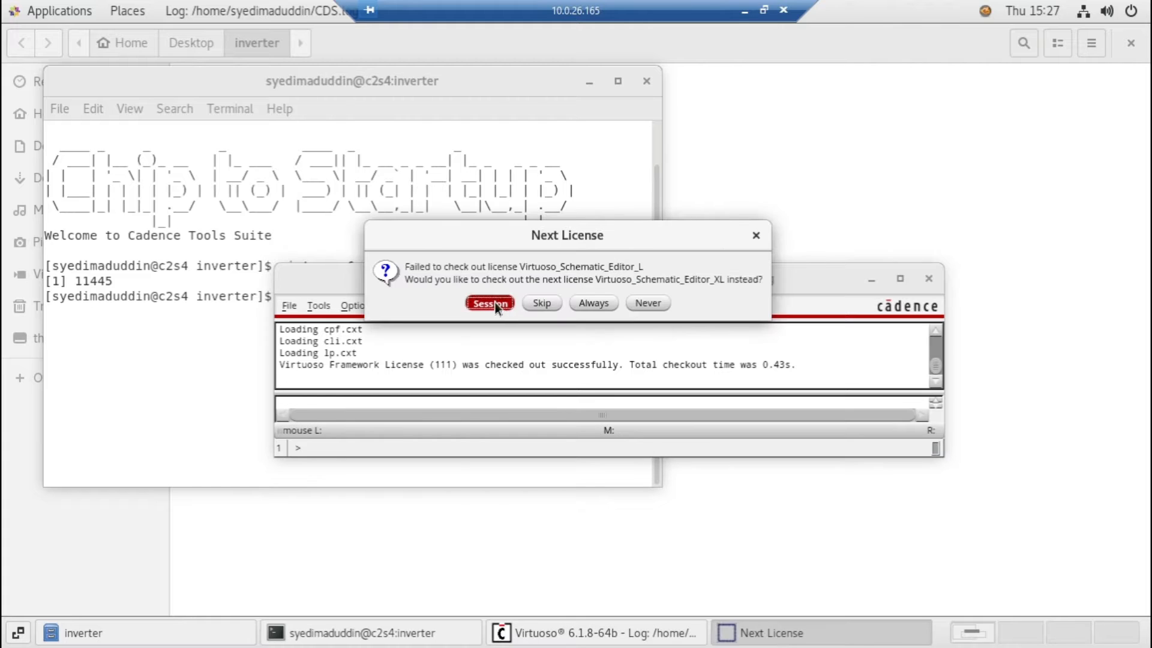
left_click(490, 302)
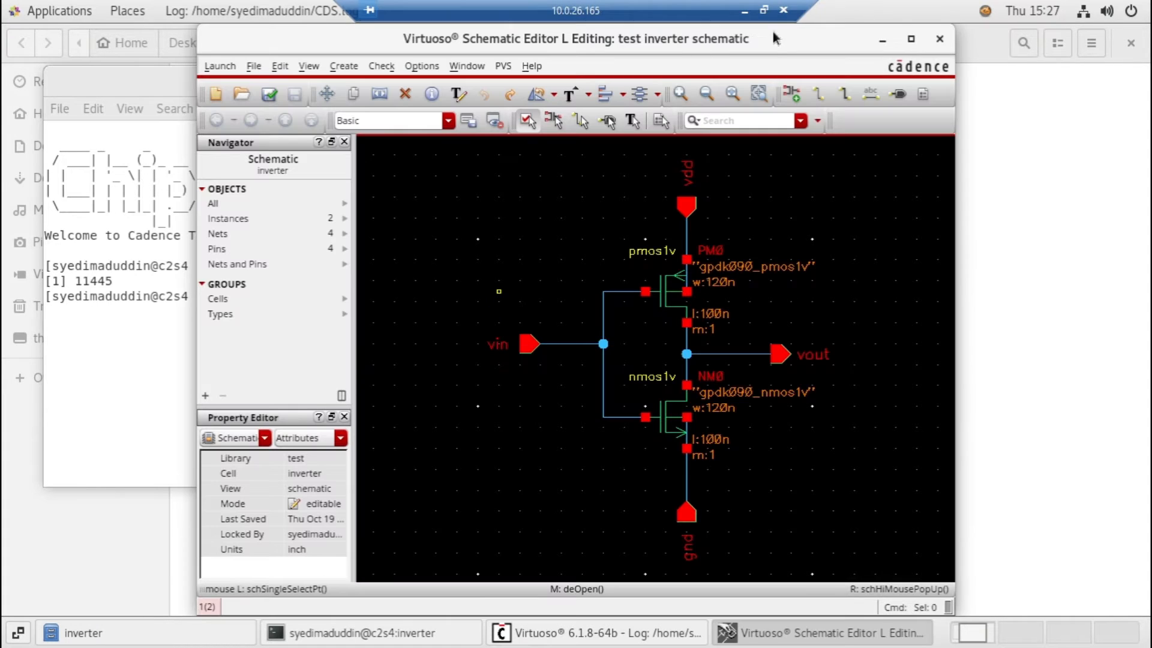
double_click(768, 35)
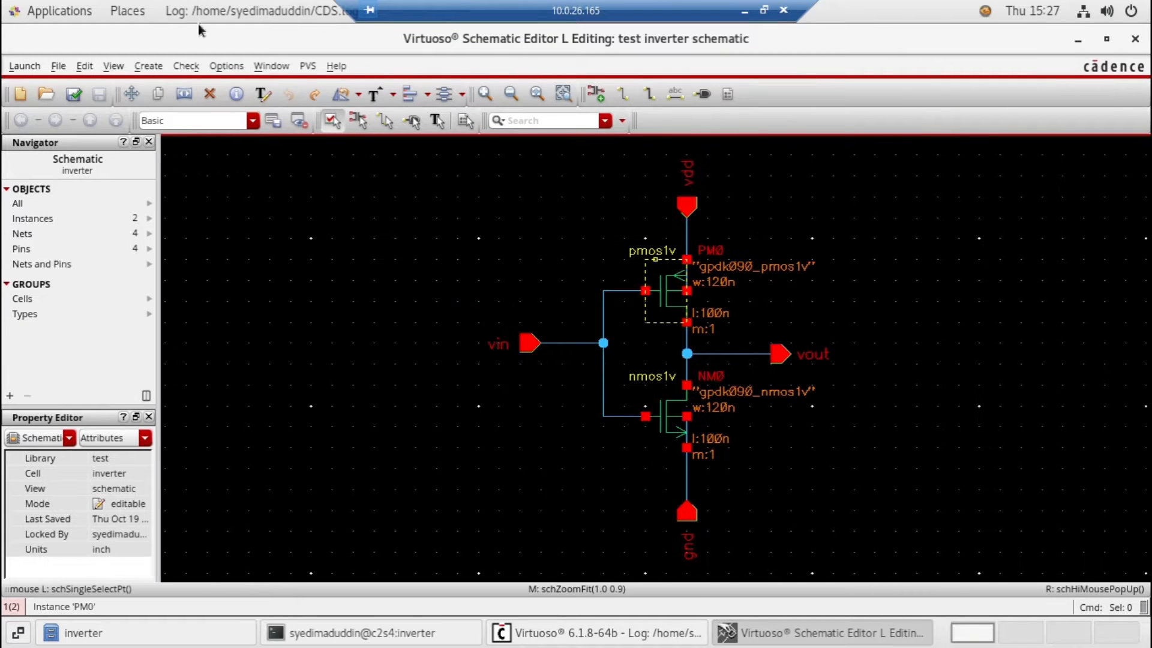
Launch Layout XL, create a new layout view for the inverter cell with automatic configuration, accept the session license, and maximize the layout editor
left_click(25, 66)
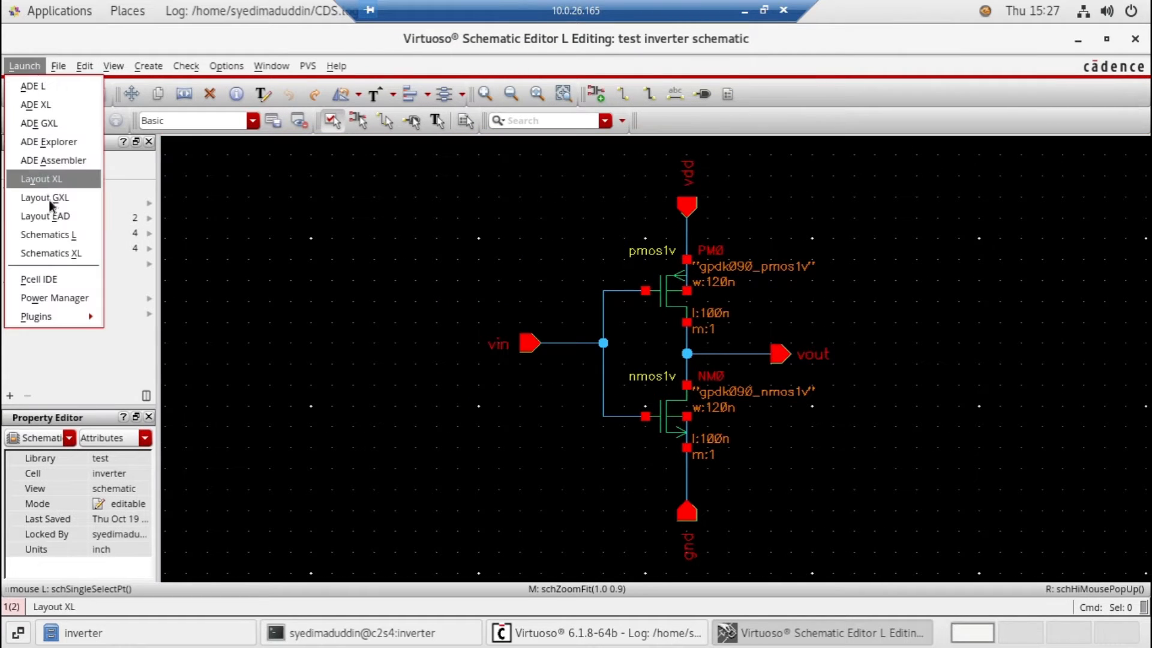
left_click(46, 182)
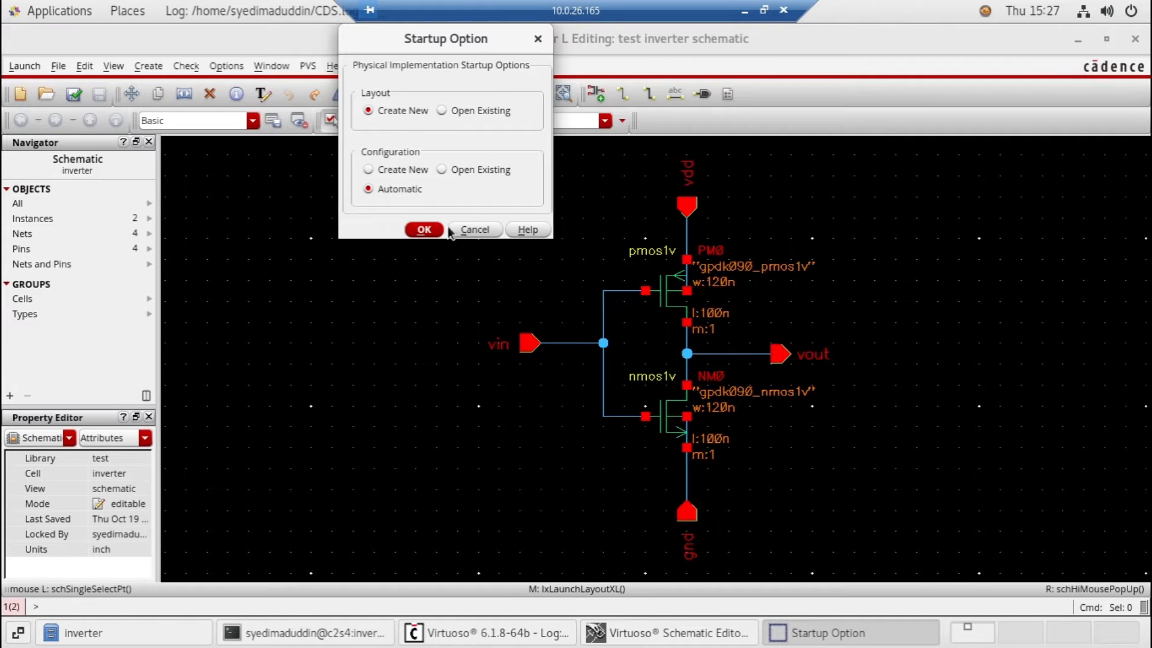
left_click(424, 229)
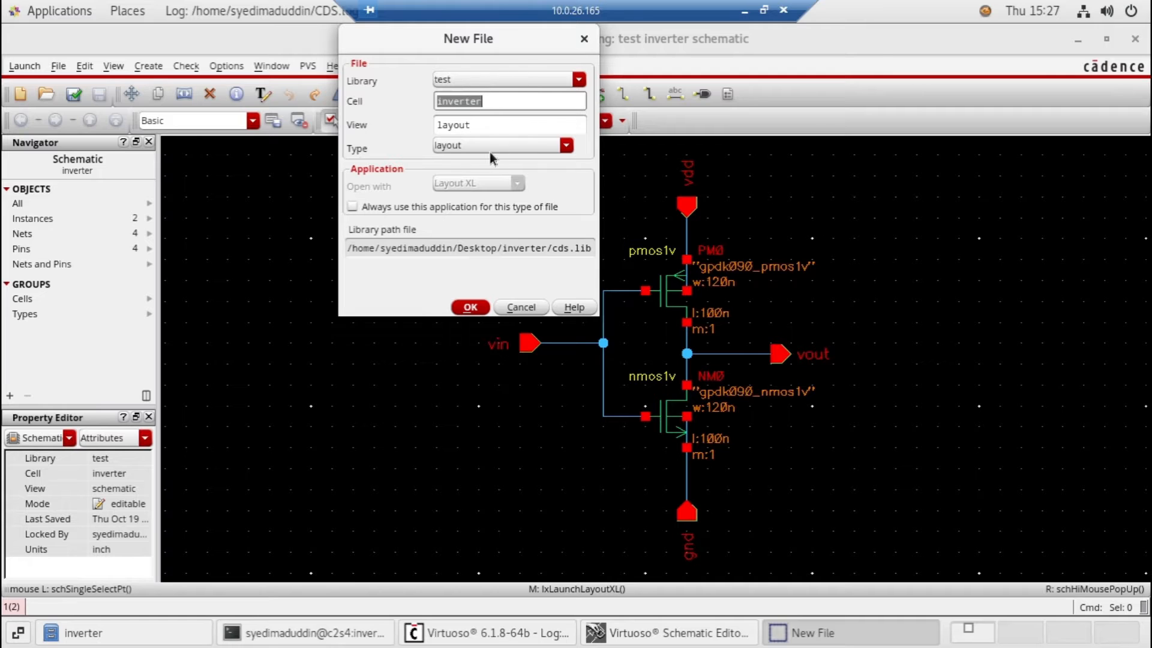
left_click(471, 308)
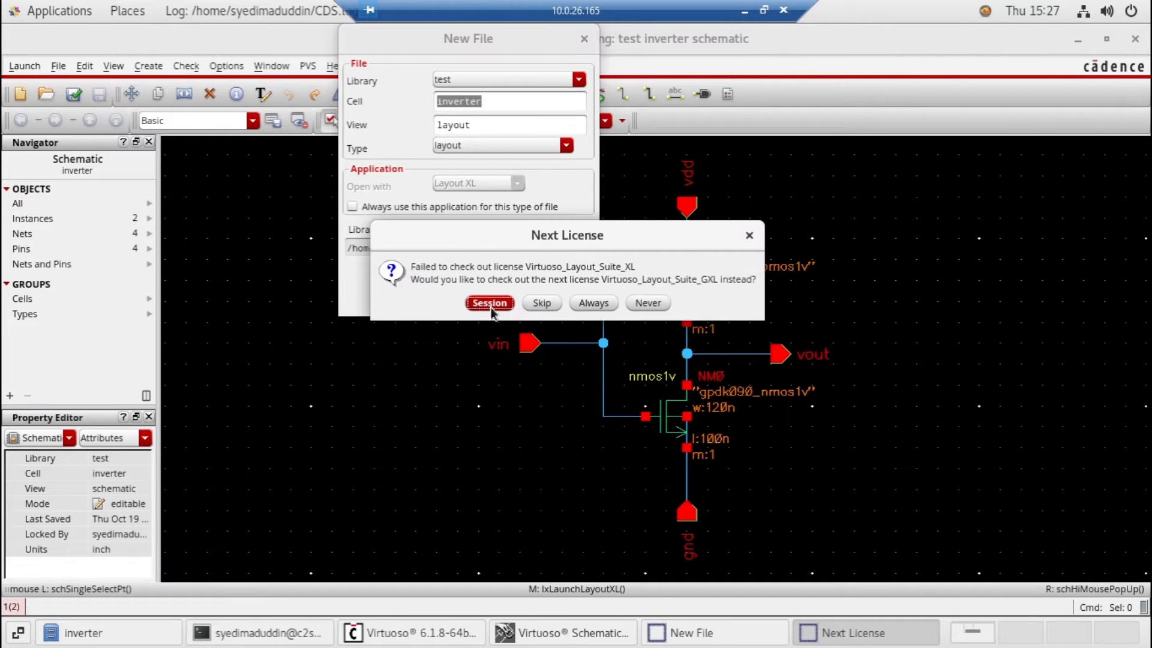
left_click(490, 305)
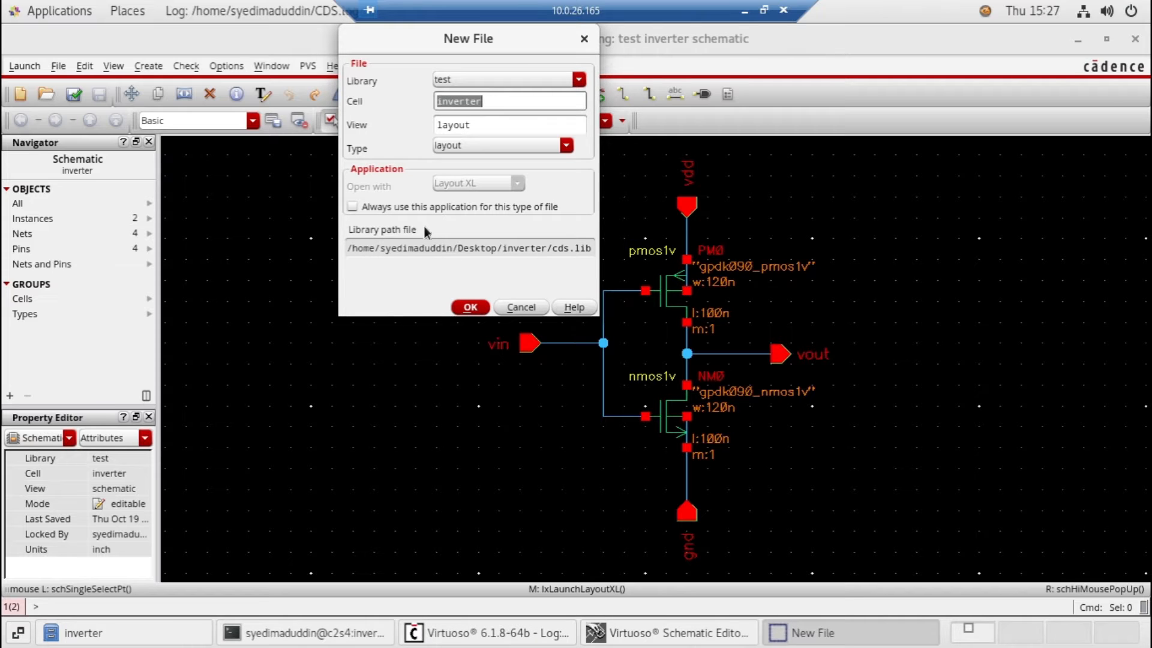
left_click(471, 307)
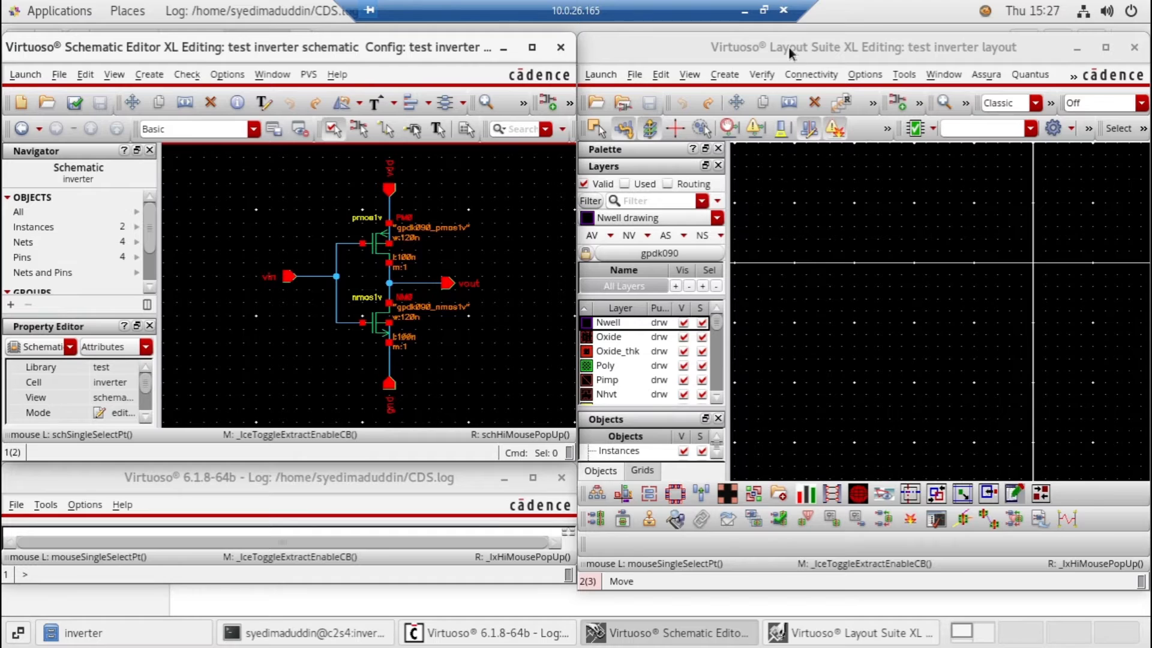
double_click(789, 50)
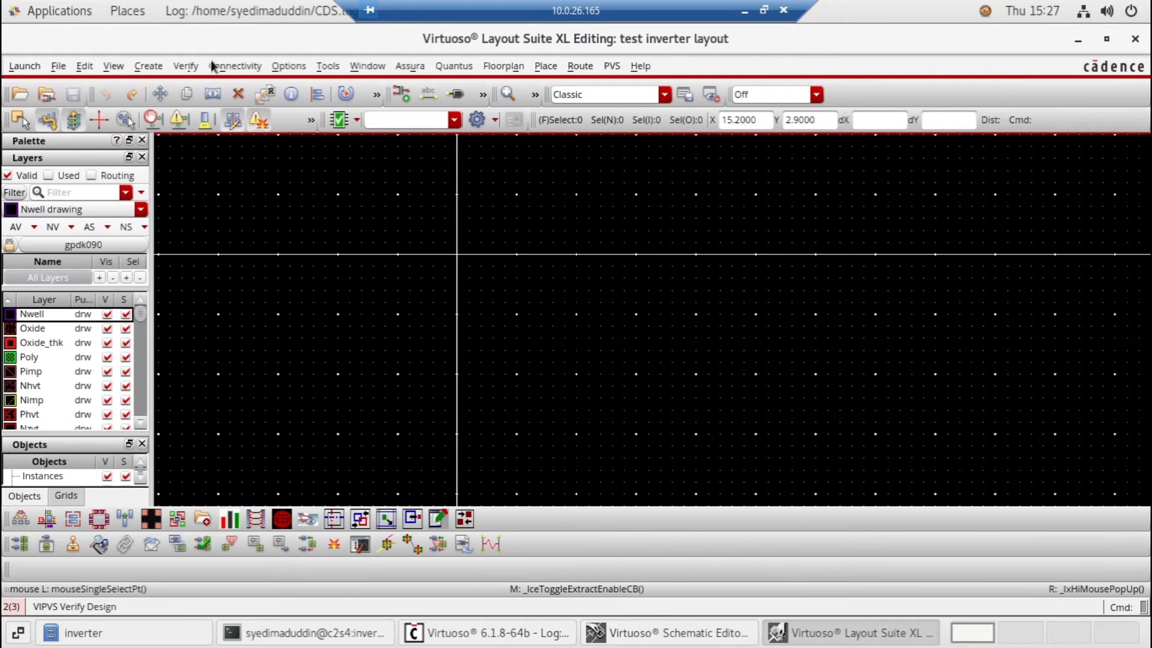
Start generating the layout from all source components and set the default electrical pin layer to Metal1 drawing
left_click(244, 65)
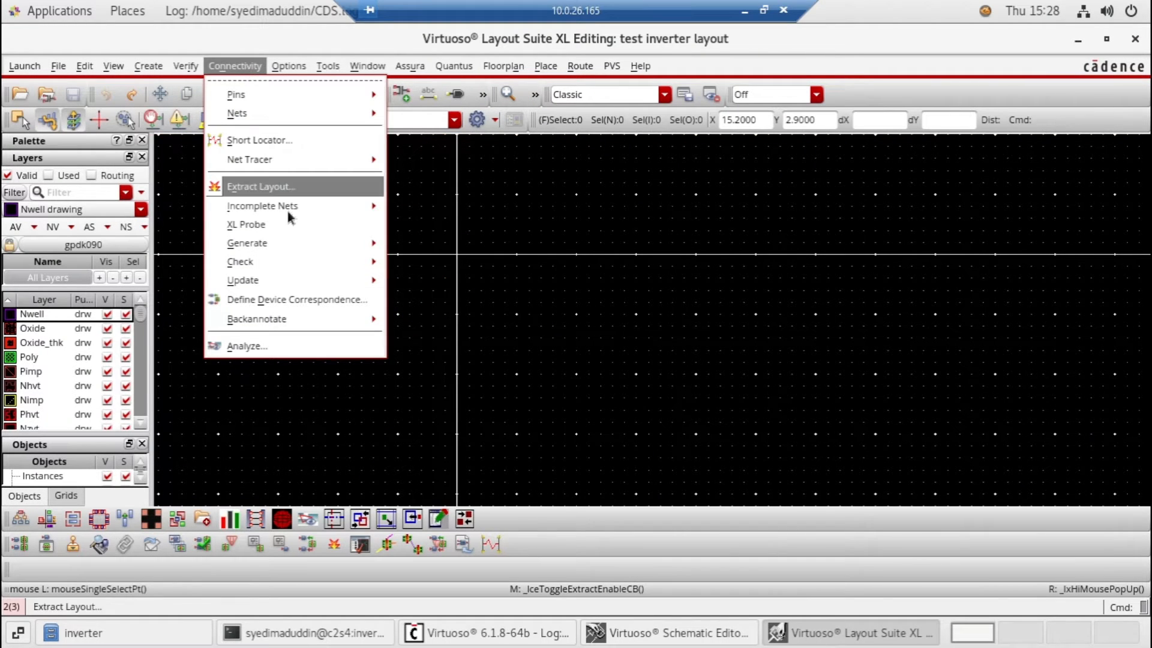
mouse_move(370, 243)
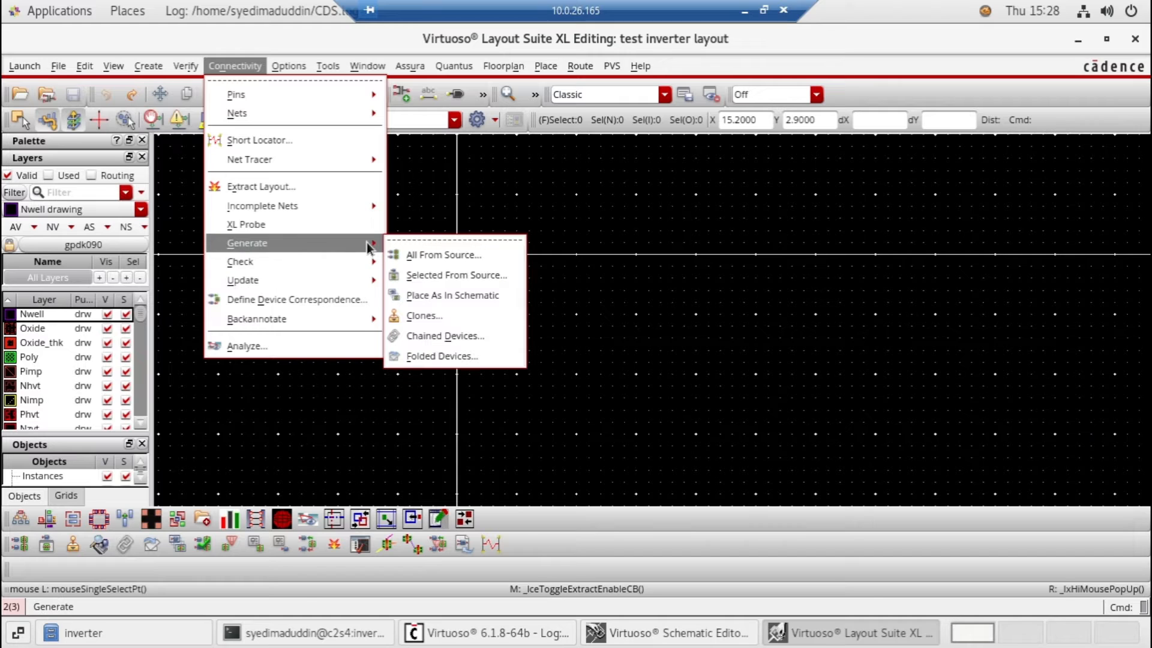
left_click(427, 257)
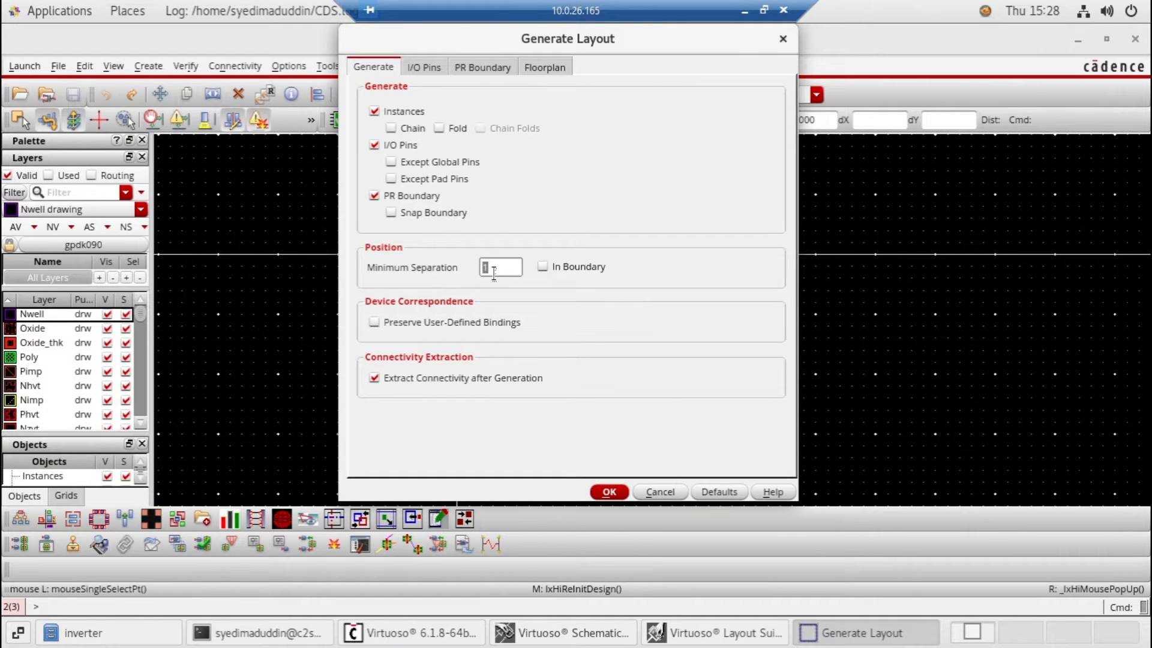
left_click(414, 271)
left_click(419, 72)
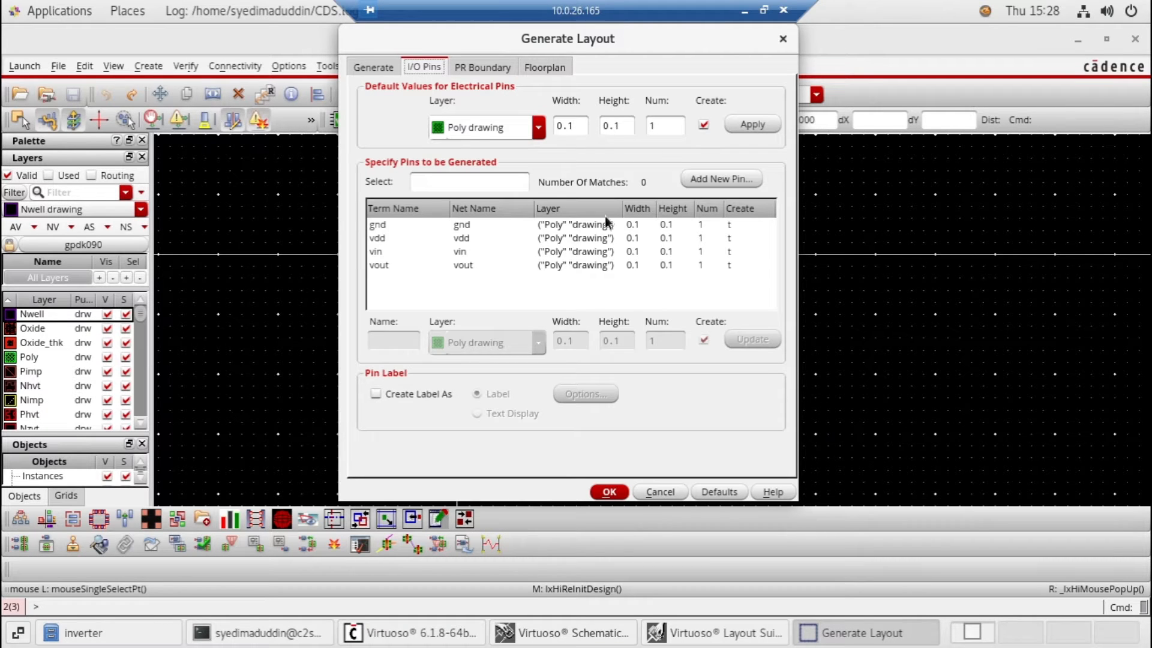
left_click(472, 226)
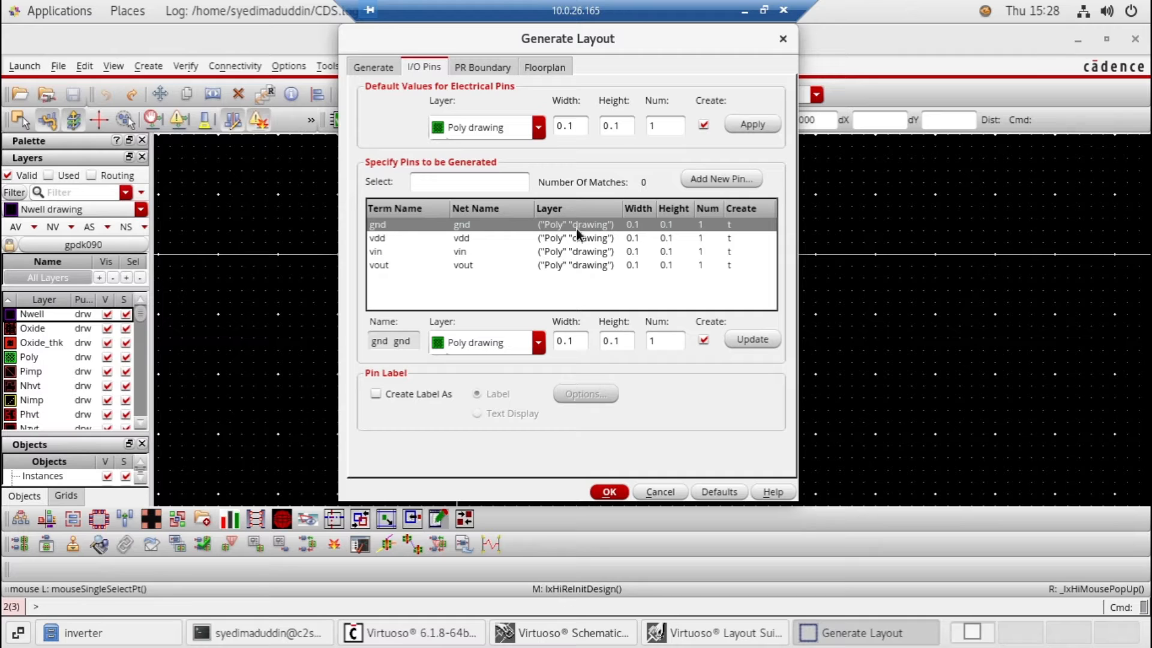
left_click(534, 129)
left_click(477, 180)
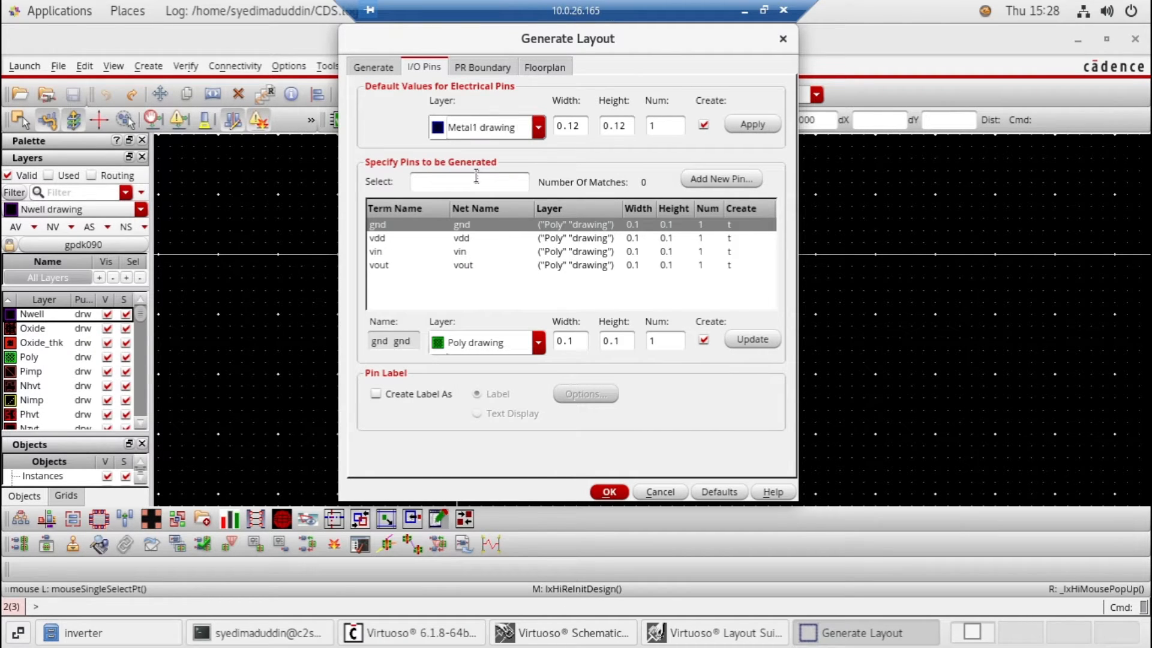
Update the gnd pin alone to the Metal1 drawing layer with 0.12 width and height
left_click(554, 226)
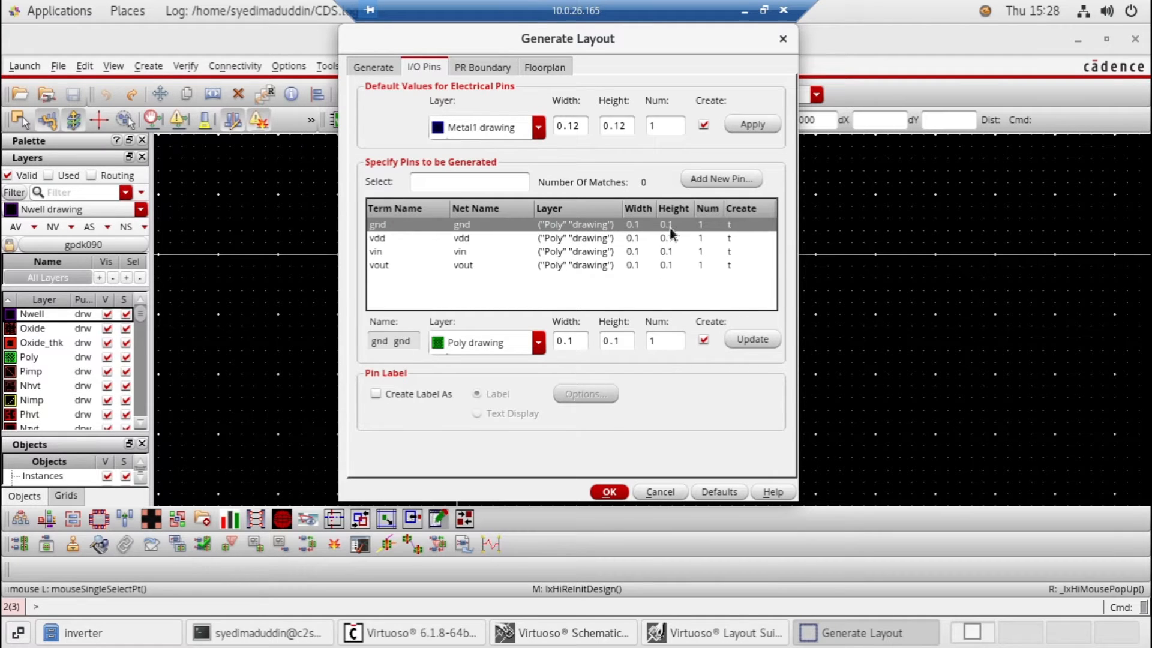
left_click(538, 342)
left_click(482, 396)
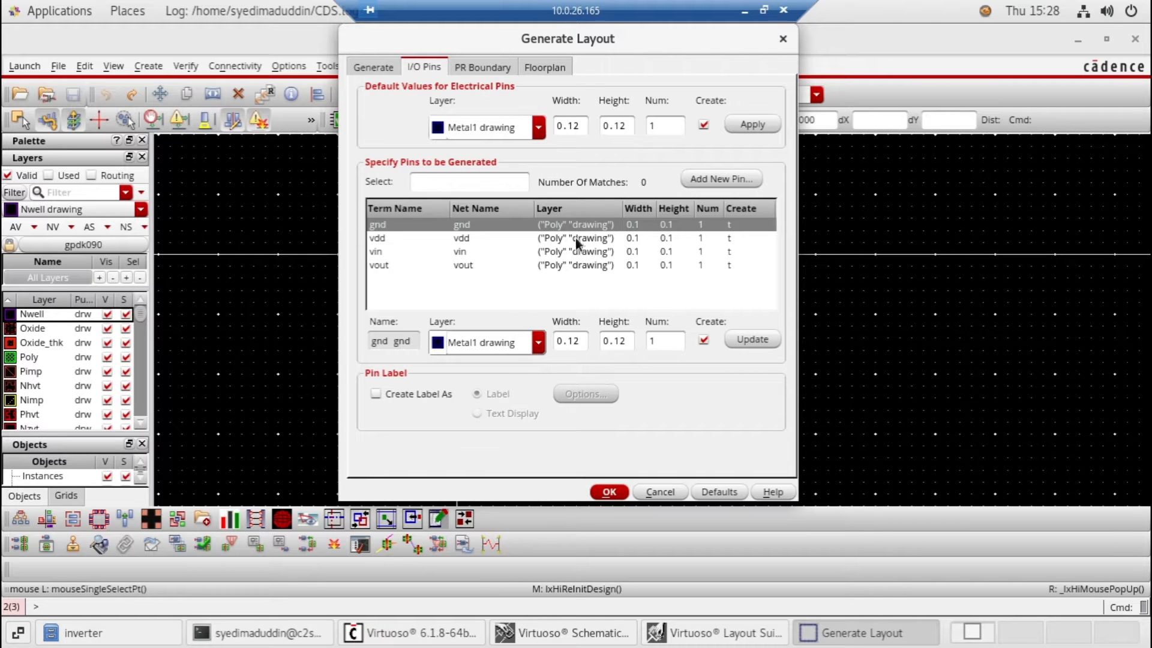
left_click(761, 339)
Apply the Metal1 drawing defaults, 0.12 wide and 0.12 high, to all I/O pins and generate the layout
left_click(597, 239)
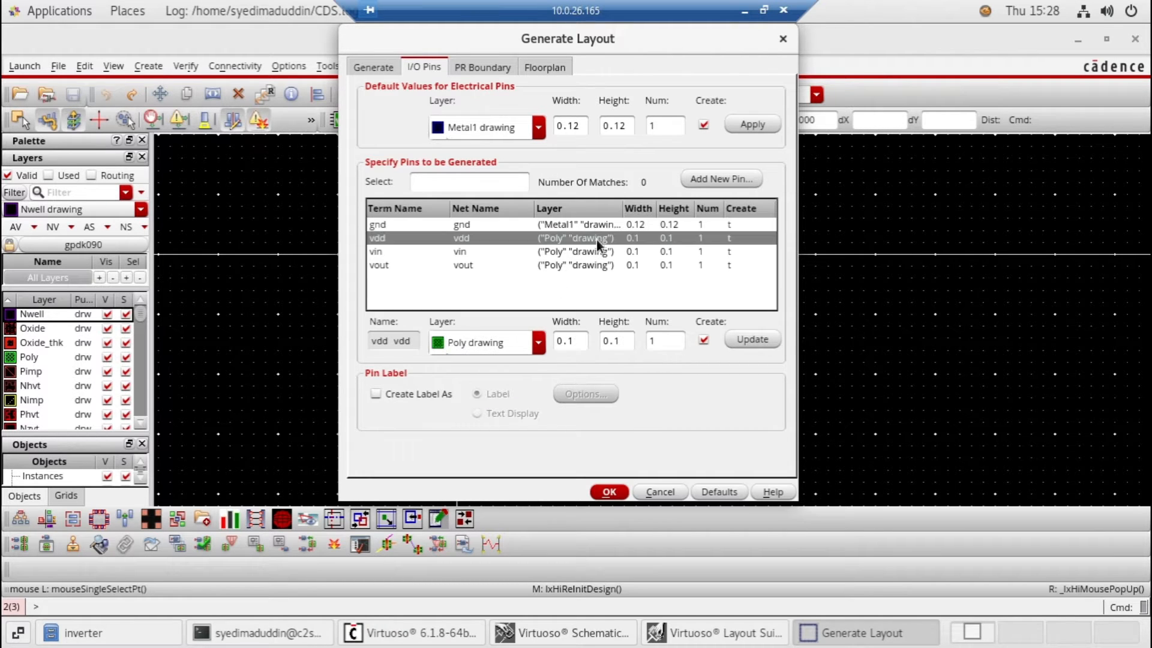
left_click(750, 124)
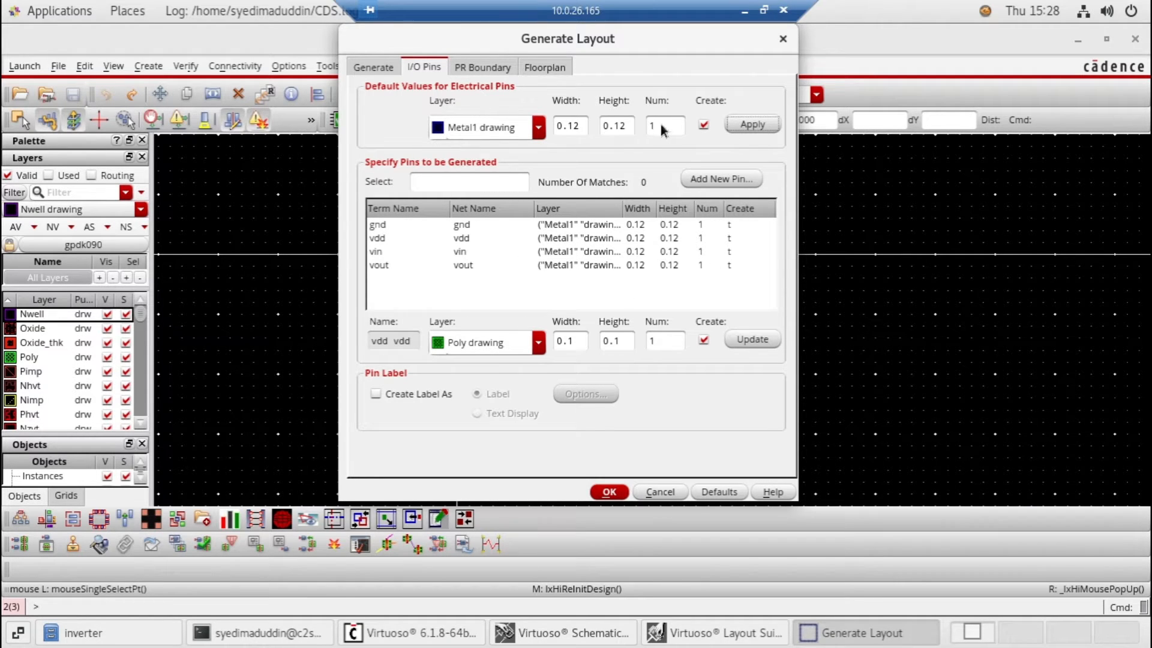
left_click(609, 492)
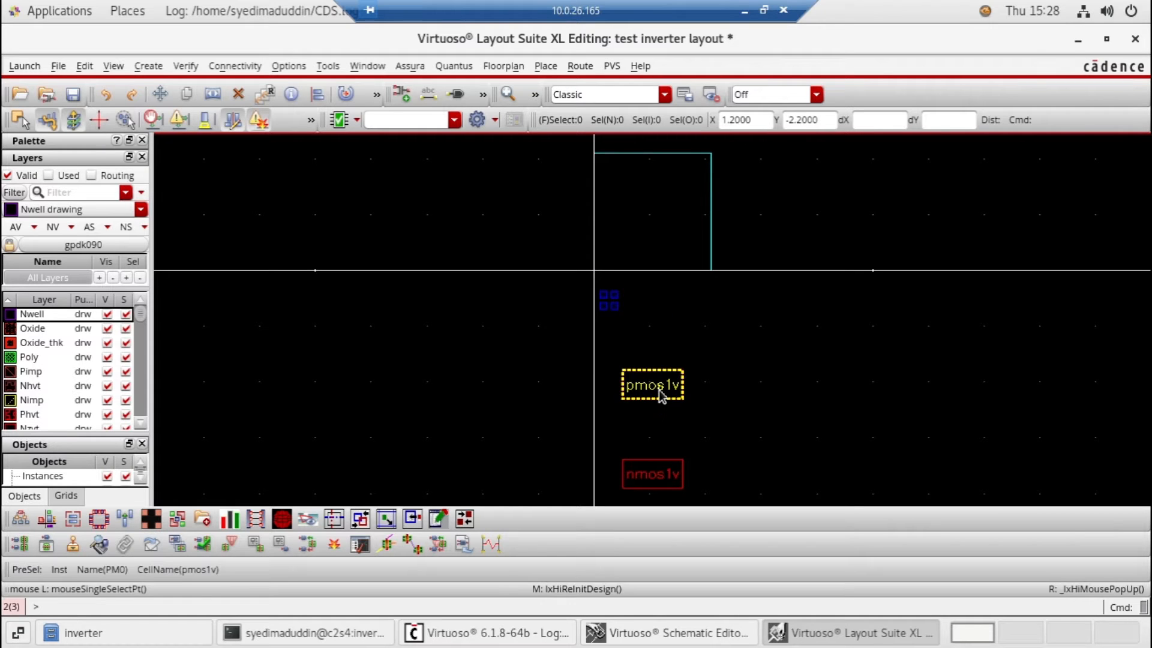
Move the pmos1v and nmos1v transistors inside the PR boundary, with the pmos1v above the nmos1v
left_click_drag(659, 390, 659, 304)
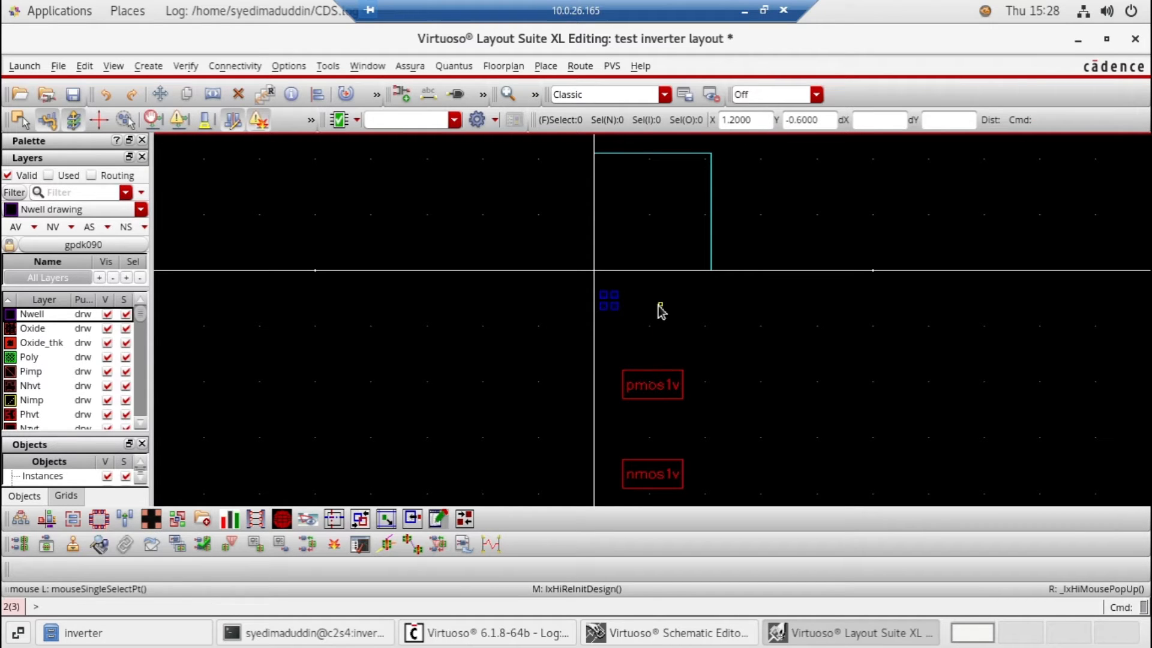
left_click(648, 390)
left_click_drag(648, 390, 637, 186)
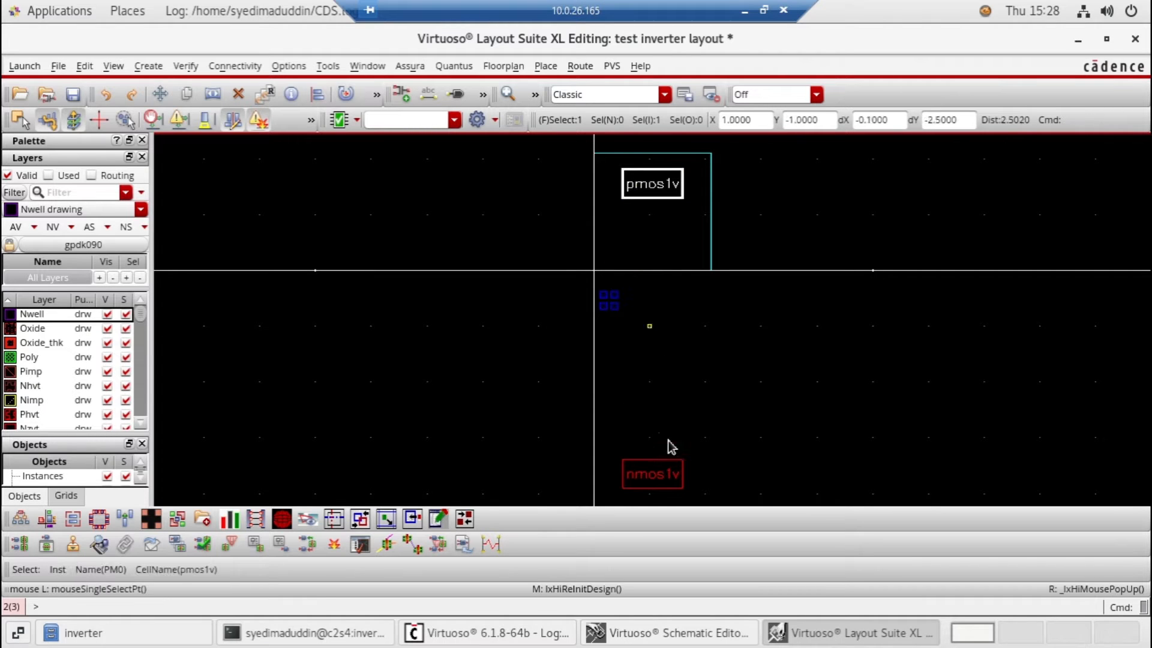
left_click(657, 468)
left_click_drag(657, 468, 660, 249)
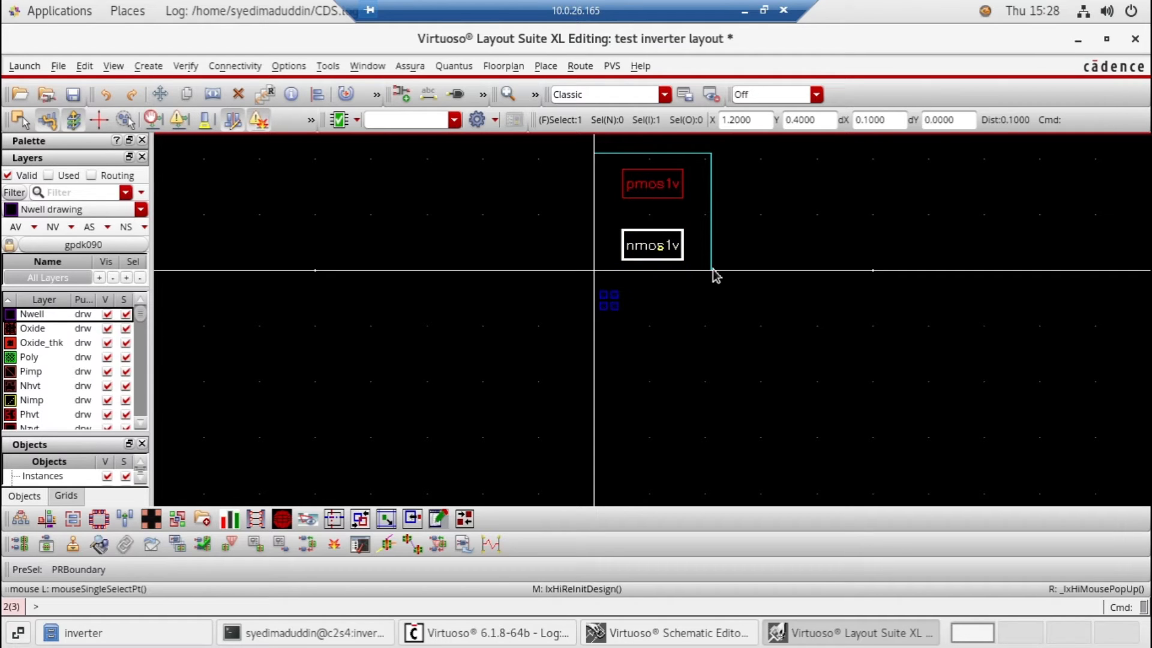
Stretch the right edge of the PR boundary outward to about X = 3.0
left_click(711, 221)
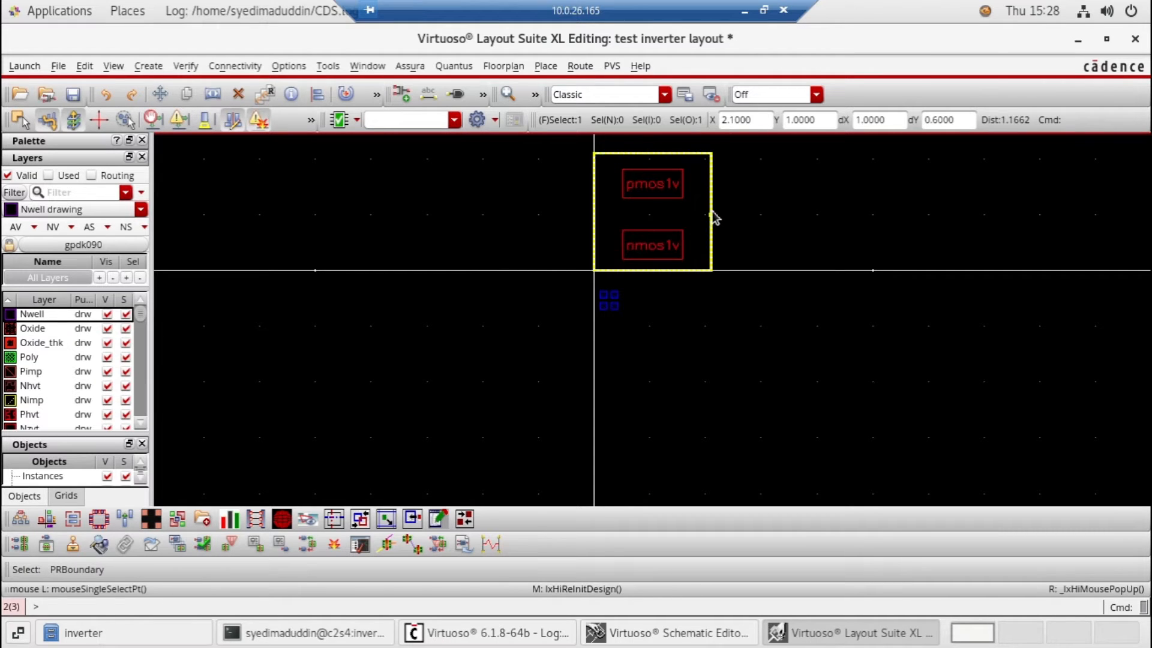
scroll(712, 212, "up", 3)
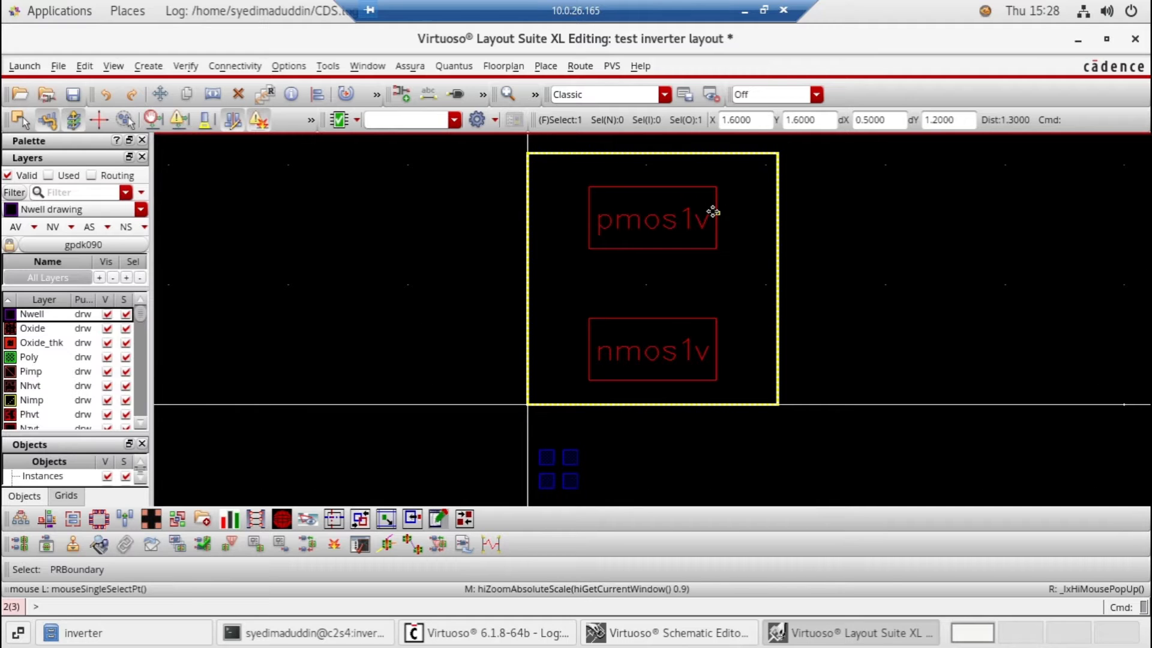
left_click(913, 189)
key("s")
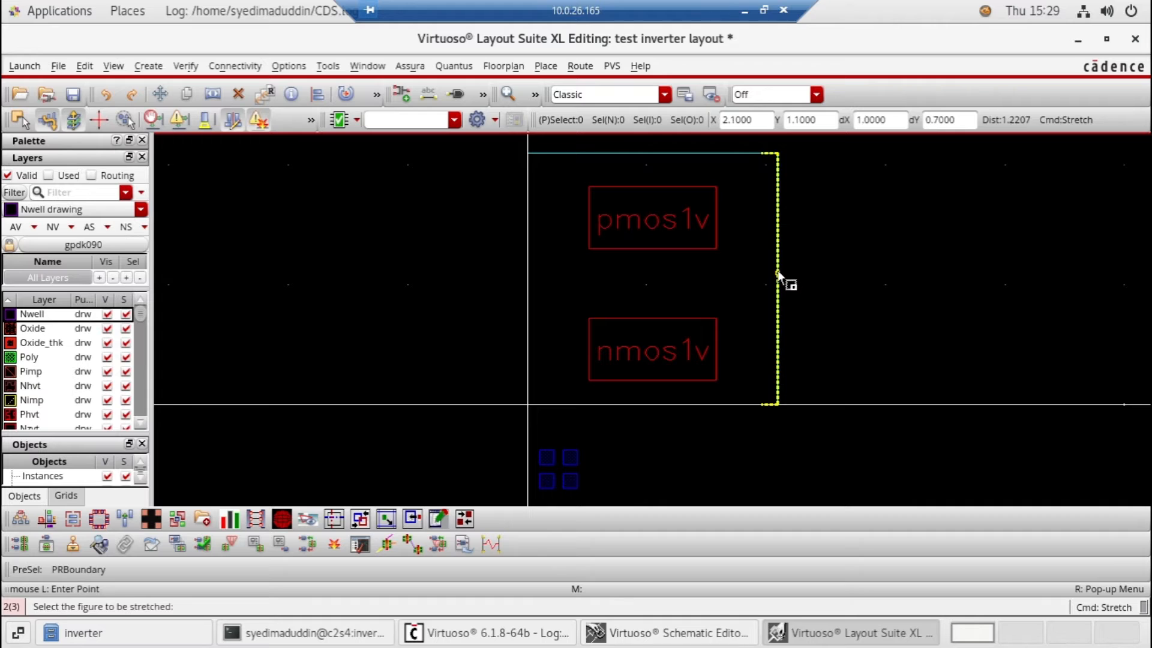
left_click(798, 271)
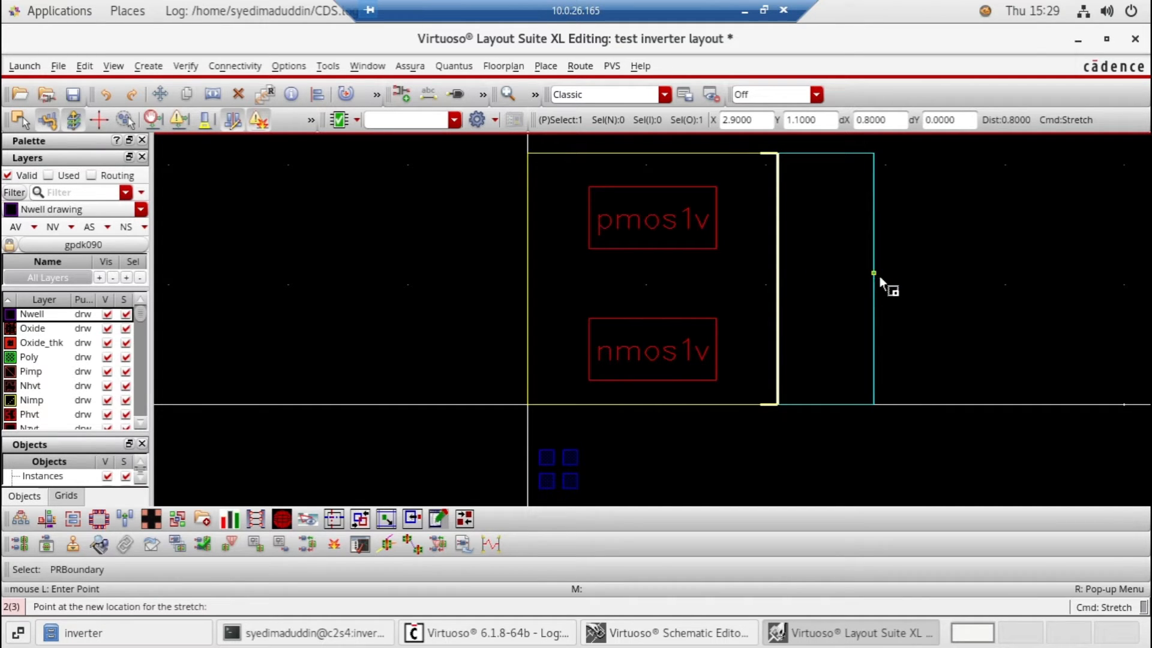
left_click(883, 276)
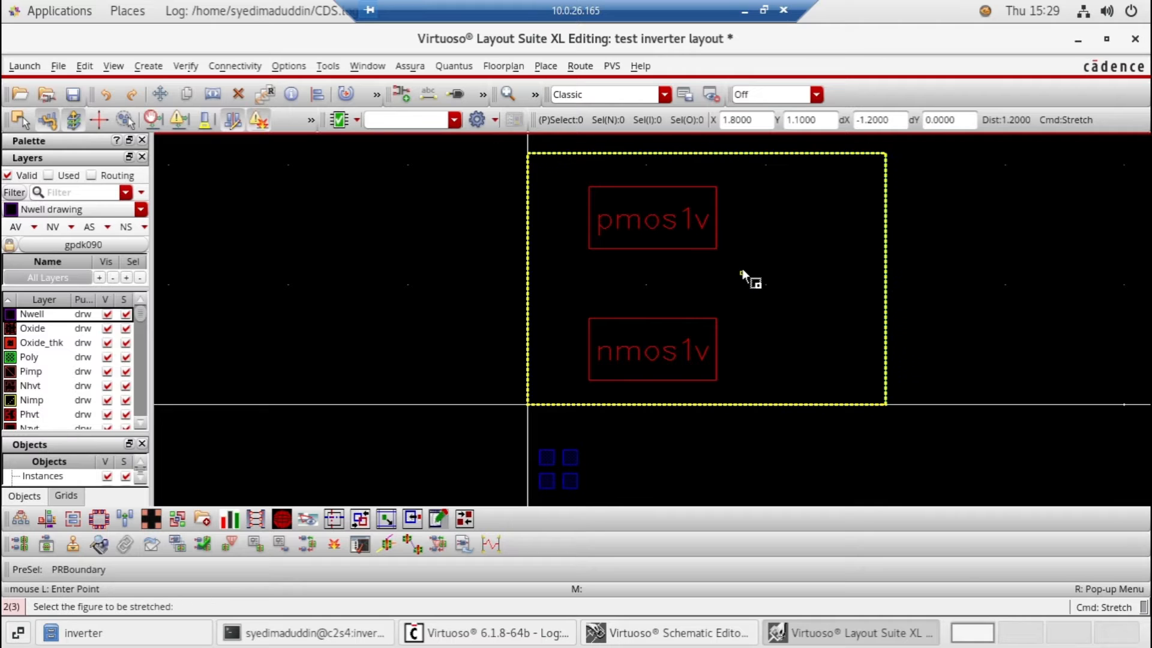
Stretch the top edge of the PR boundary upward by about 0.9, to Y = 3.0
scroll(742, 270, "up", 2)
left_click(706, 339)
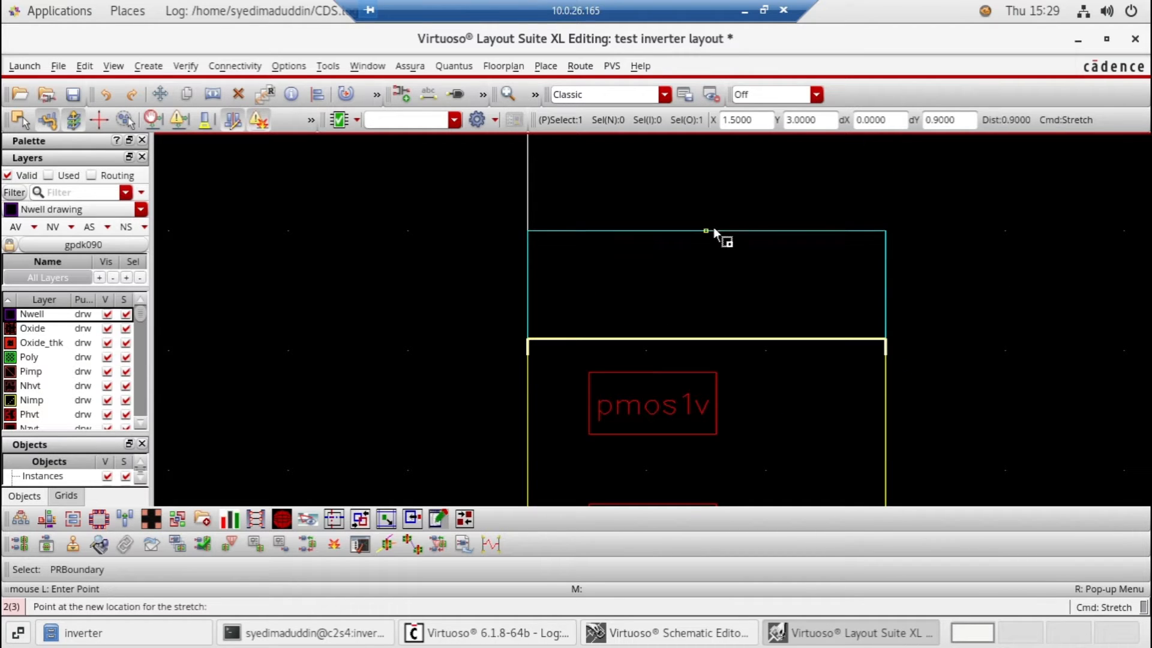
left_click(714, 228)
scroll(928, 286, "down", 1)
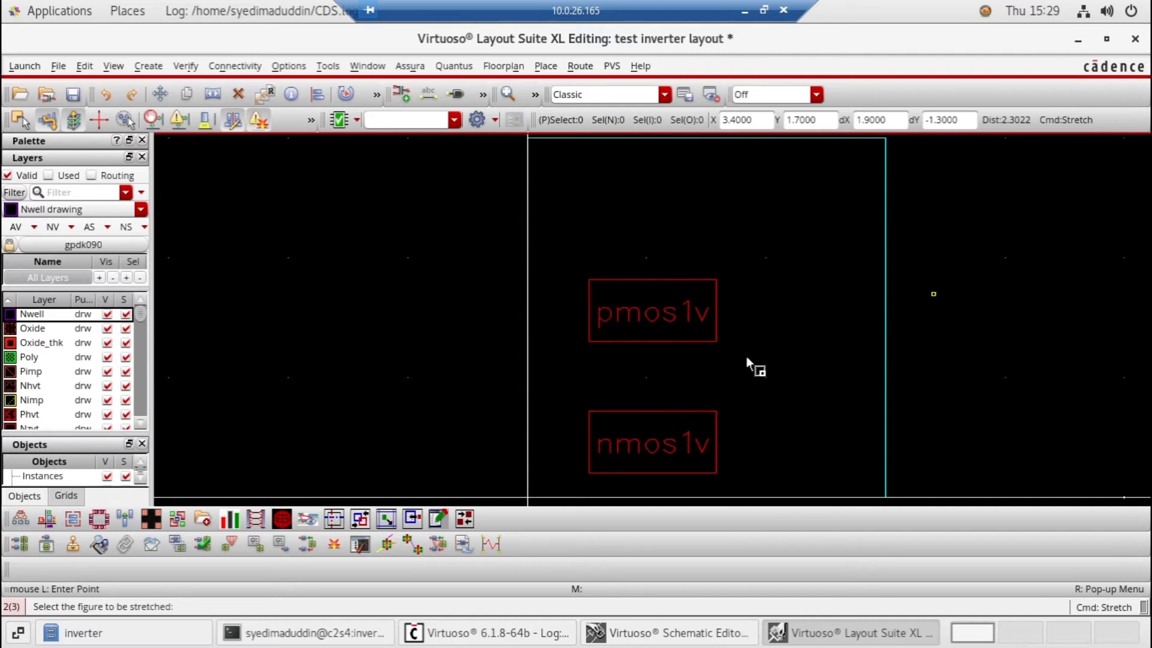
Move the four Metal1 pins together into the PR boundary, beside the gap between the two transistors, and fit the layout in view
scroll(744, 357, "down", 1)
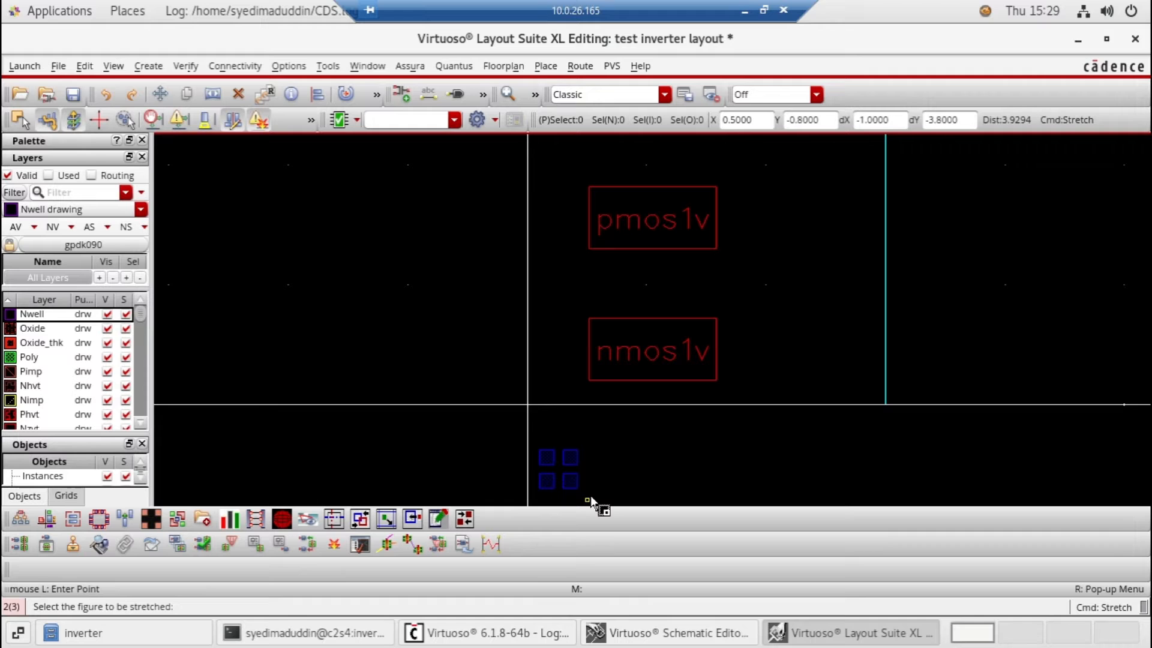
left_click_drag(599, 499, 570, 271)
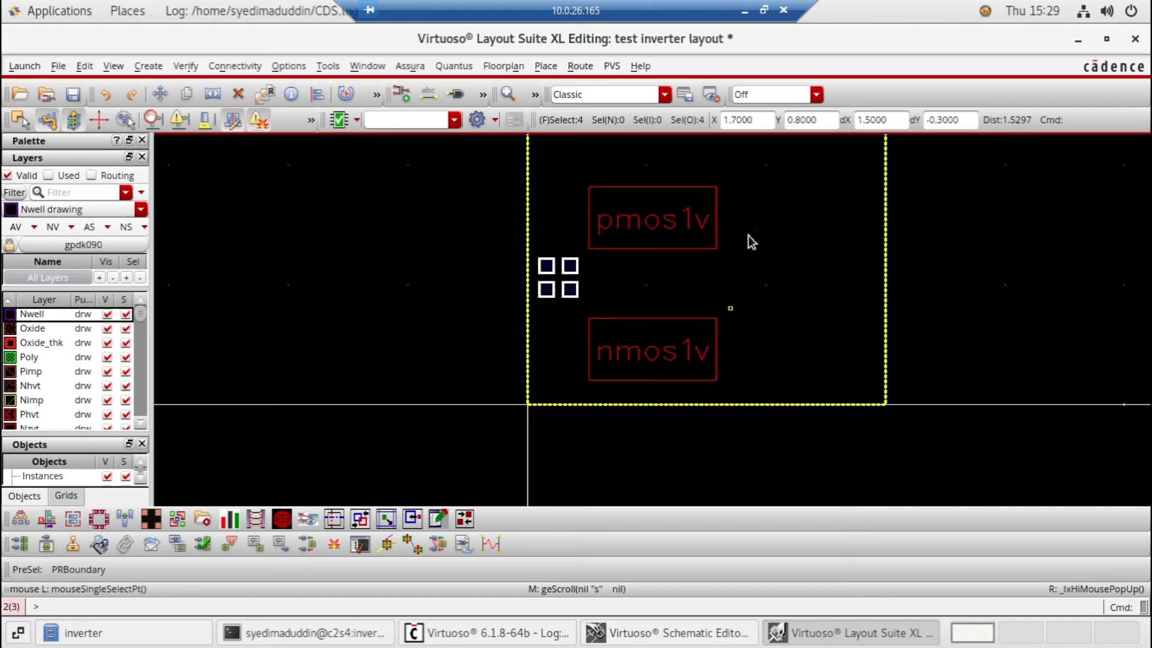
left_click(690, 231)
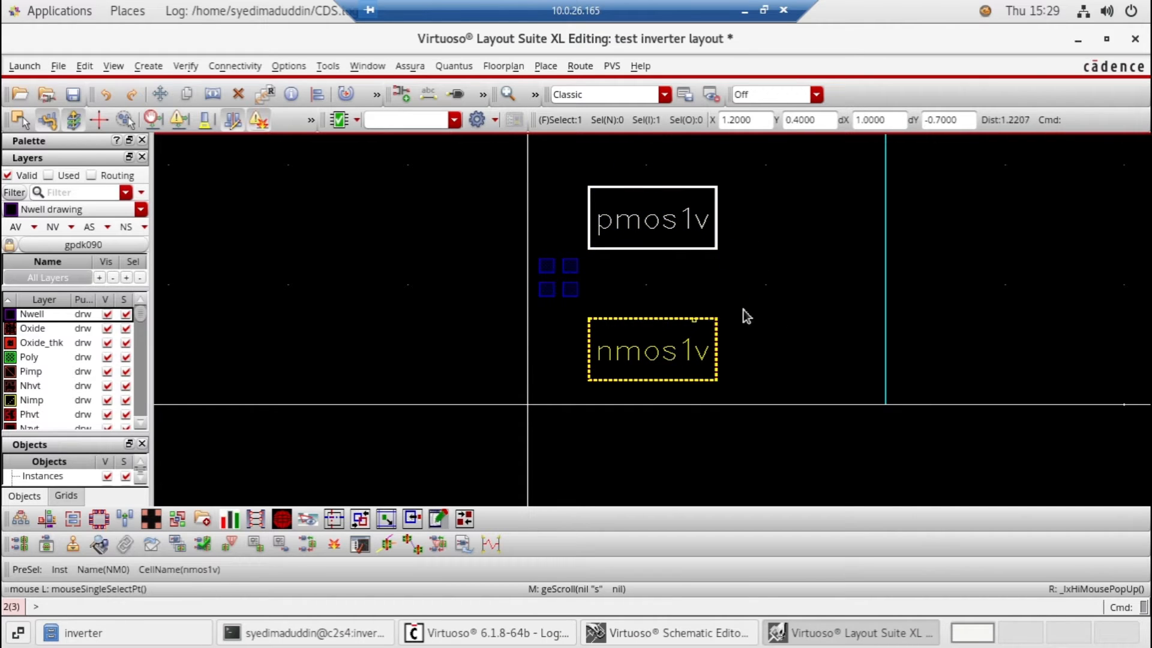
key("f")
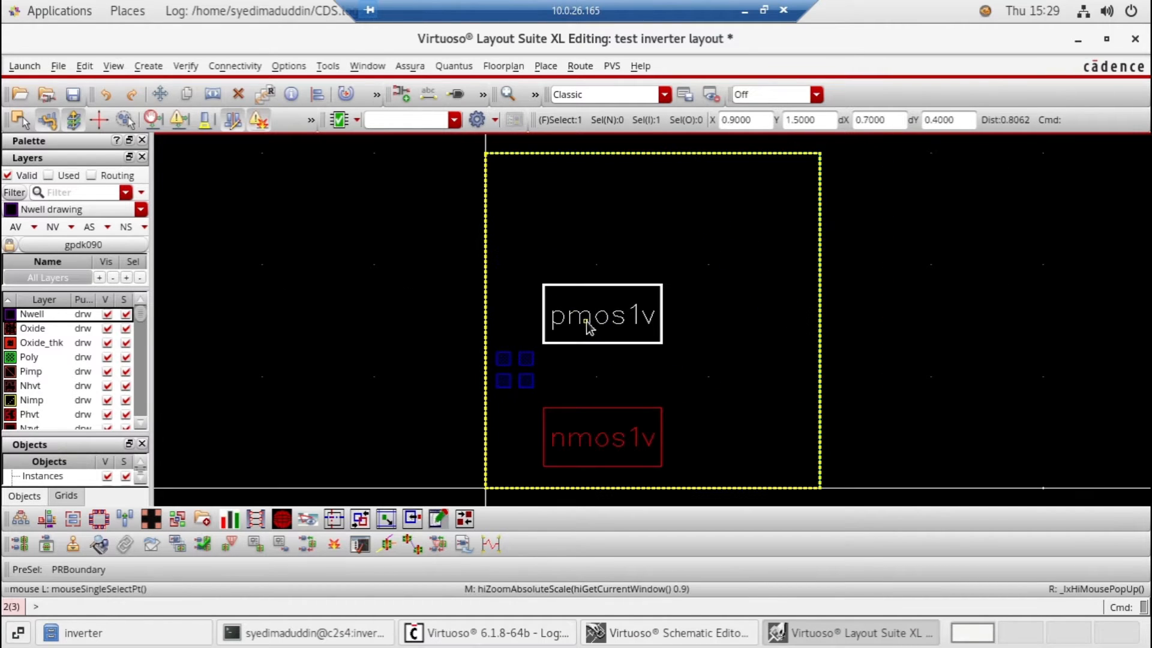
Show all display levels so the pmos1v and nmos1v instances are drawn with their internal layers
left_click(606, 451)
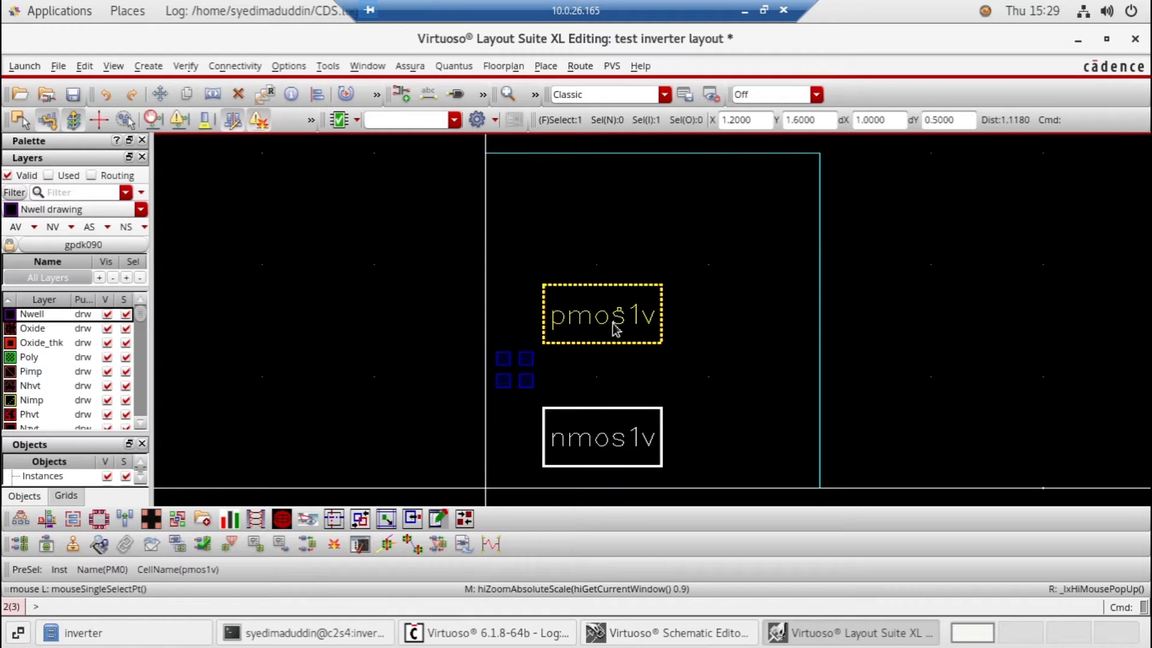
left_click(617, 326)
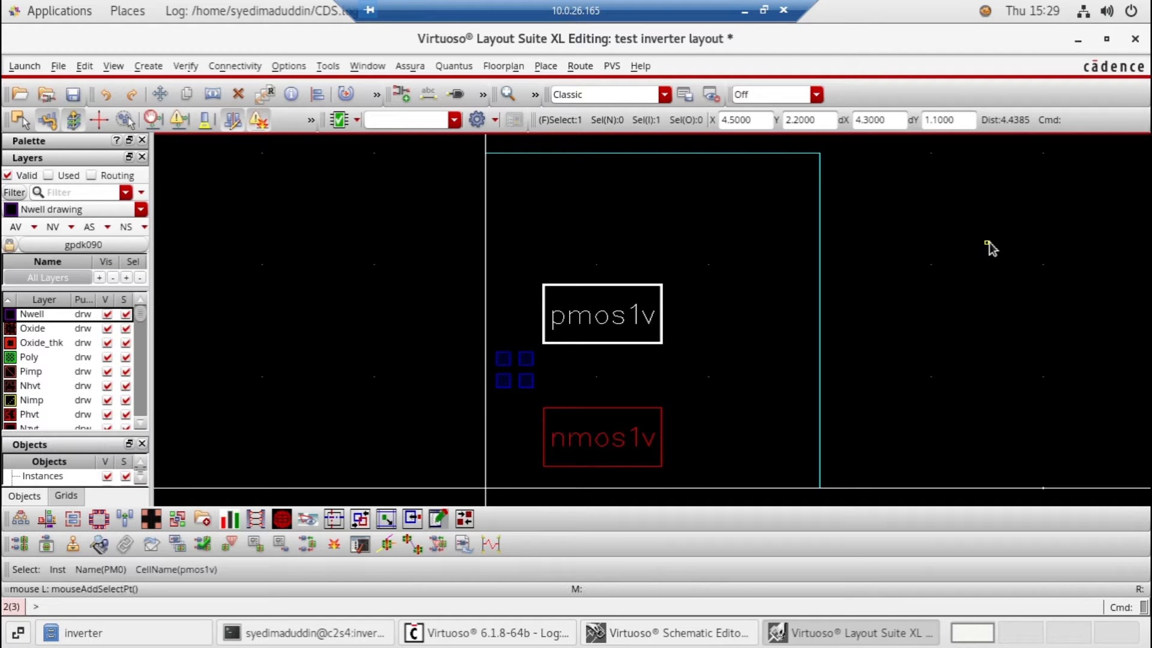
key("shift+f")
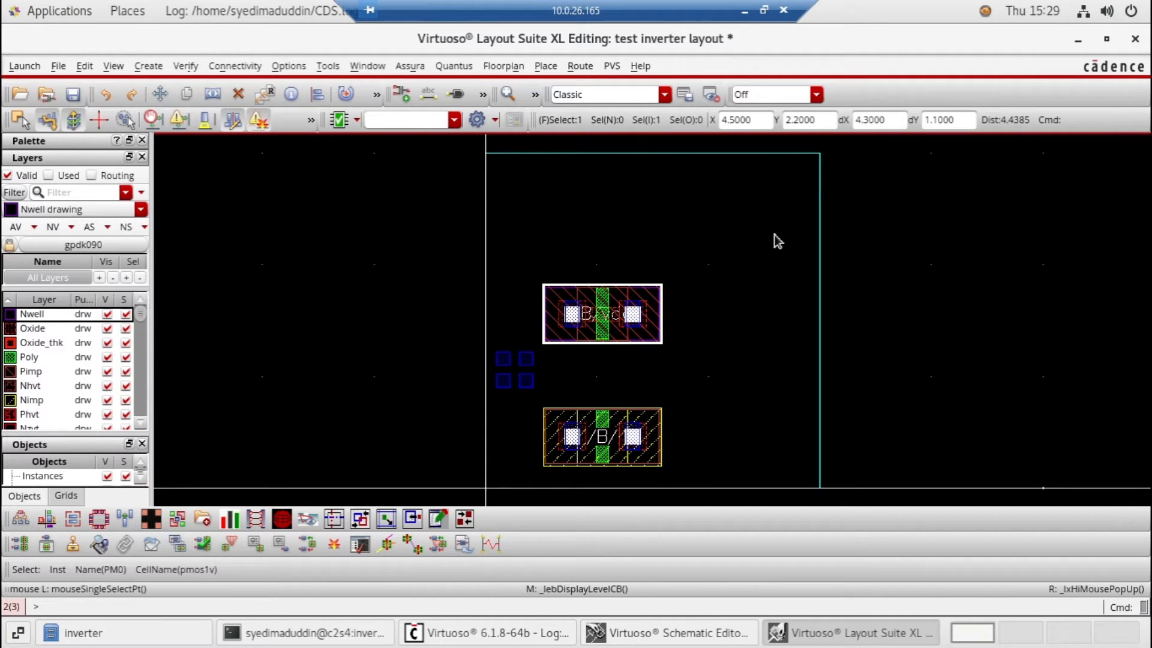
Move both transistors together toward the centre of the PR boundary, keeping the pmos directly above the nmos
left_click(936, 376)
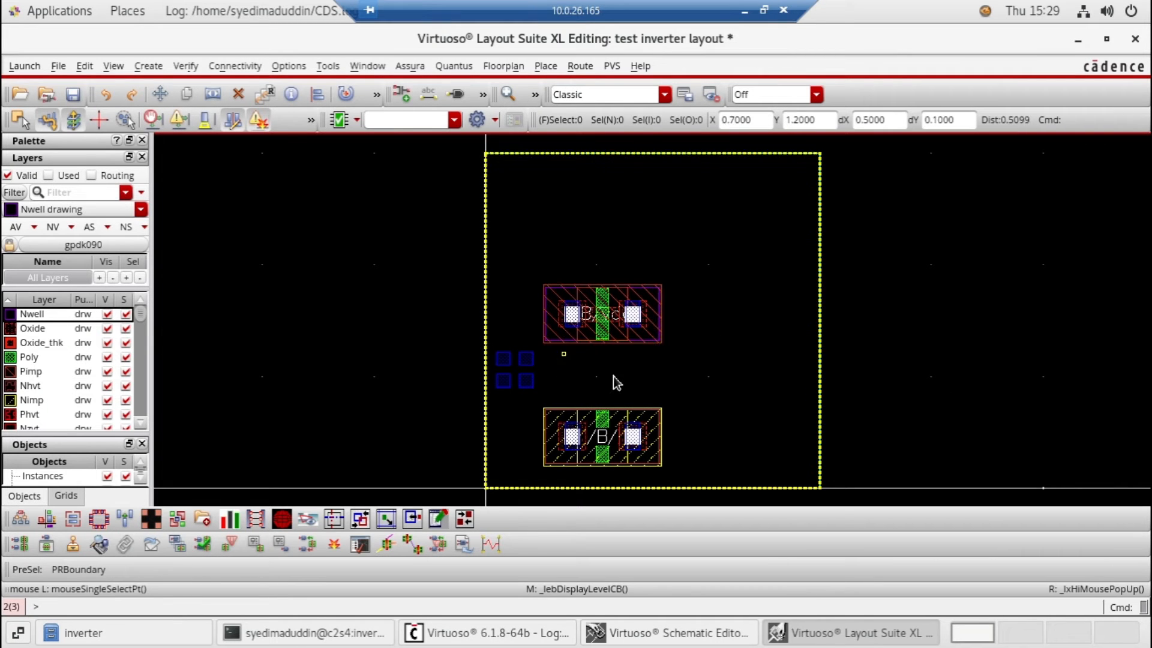
left_click(607, 317, "shift")
left_click_drag(600, 316, 636, 285)
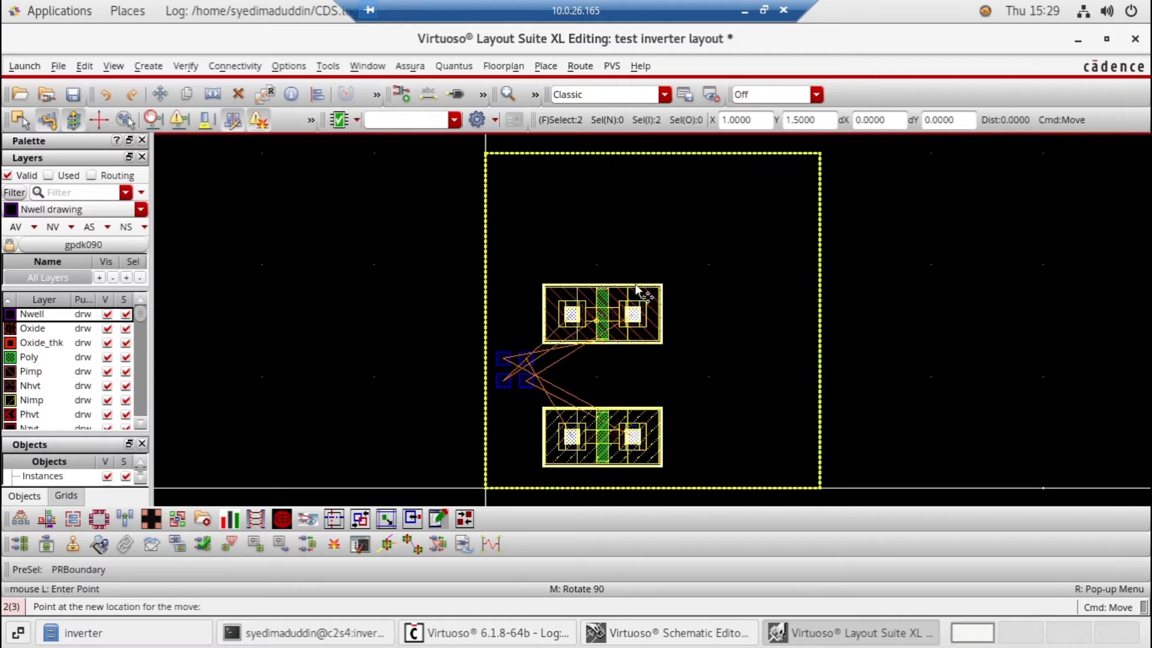
left_click(651, 258)
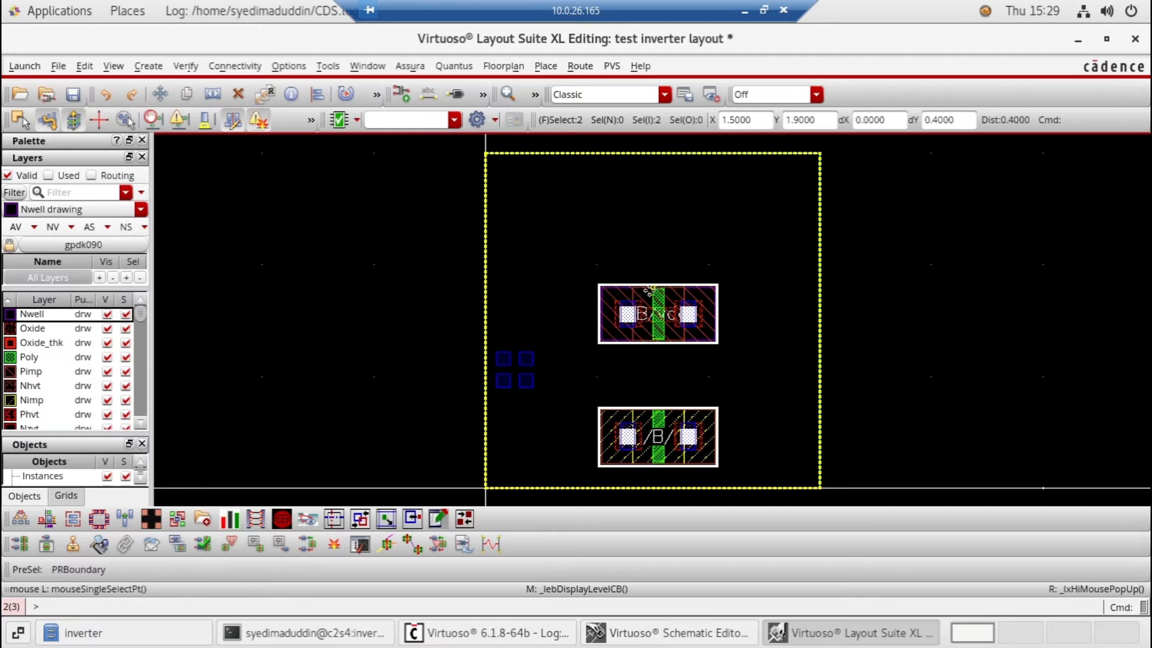
left_click_drag(640, 308, 642, 263)
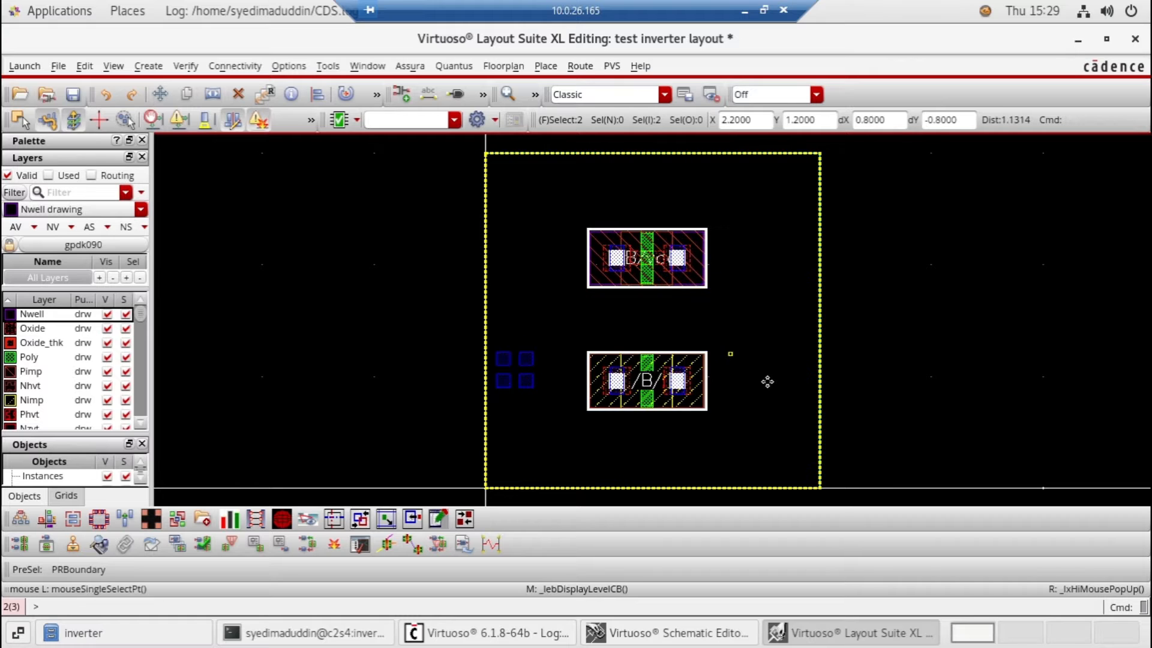
left_click(651, 461)
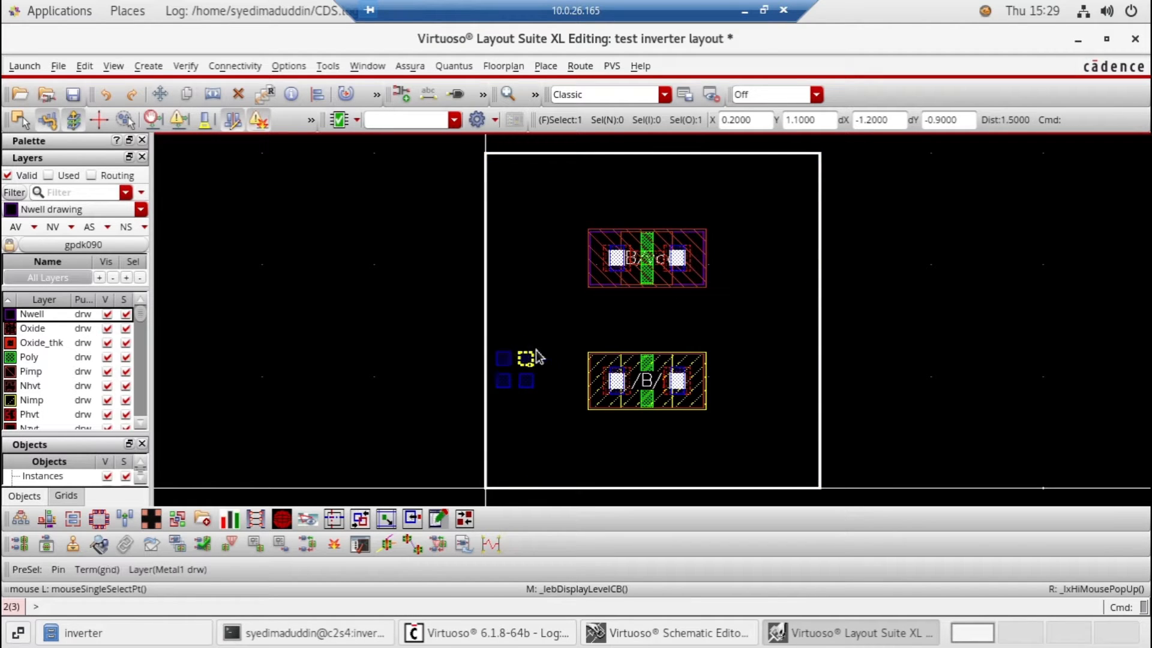
Place the pins on the PR boundary edges as in the schematic using Pin Placement, and check their positions in the layout
left_click(544, 67)
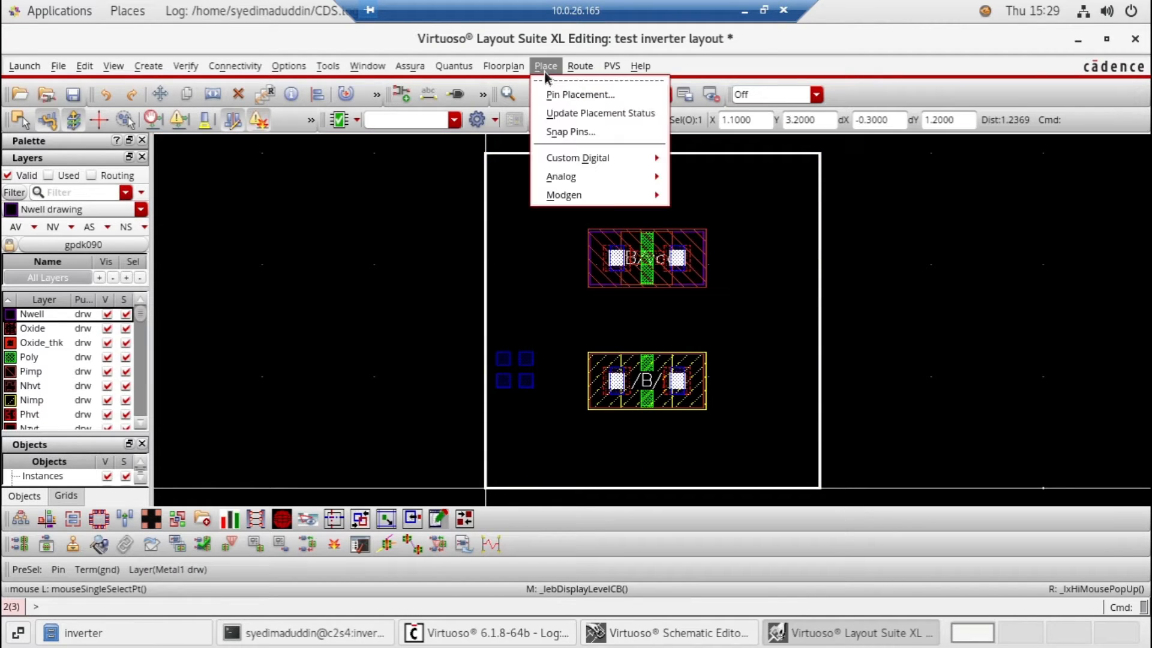
left_click(584, 94)
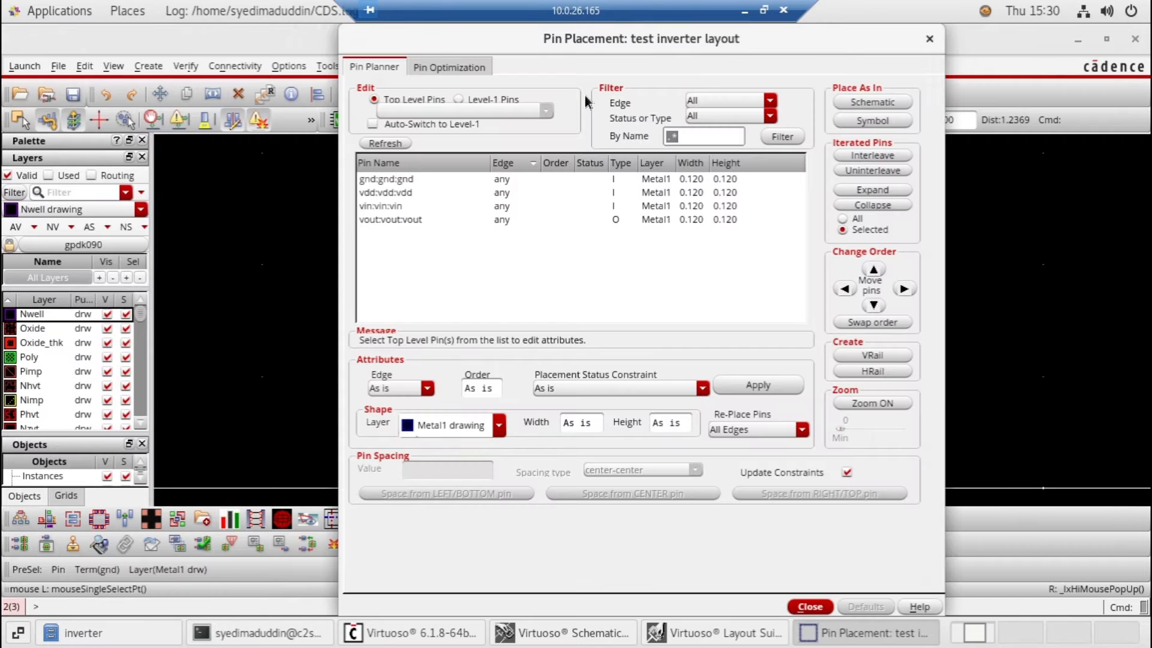
left_click(868, 106)
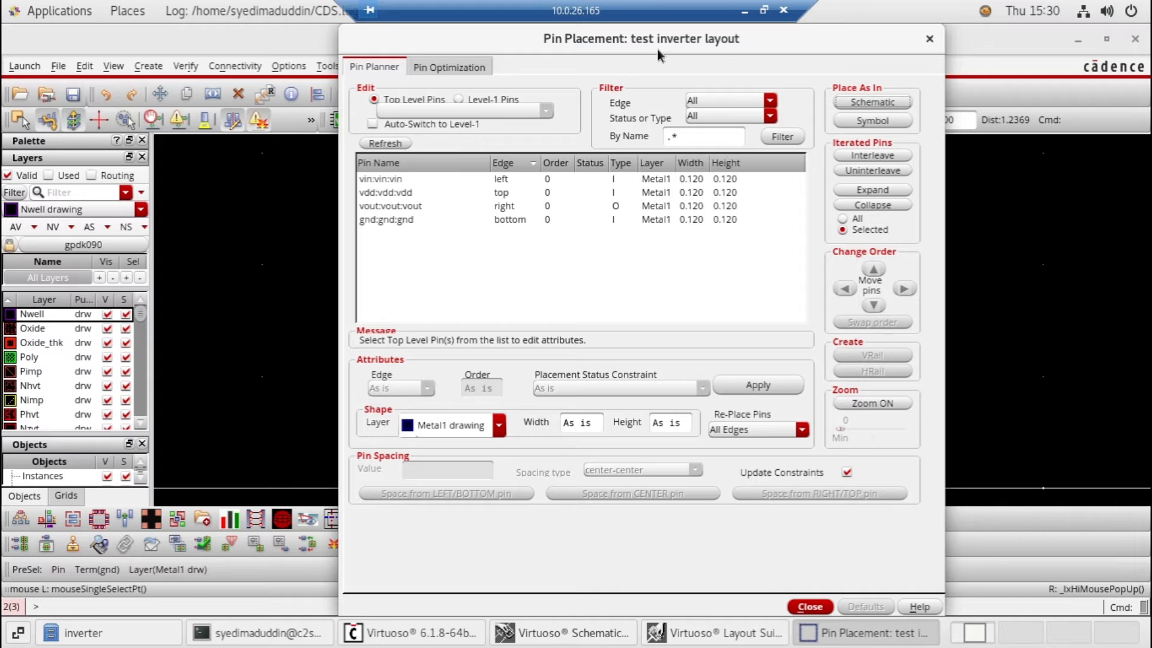
left_click_drag(660, 51, 158, 65)
left_click(811, 322)
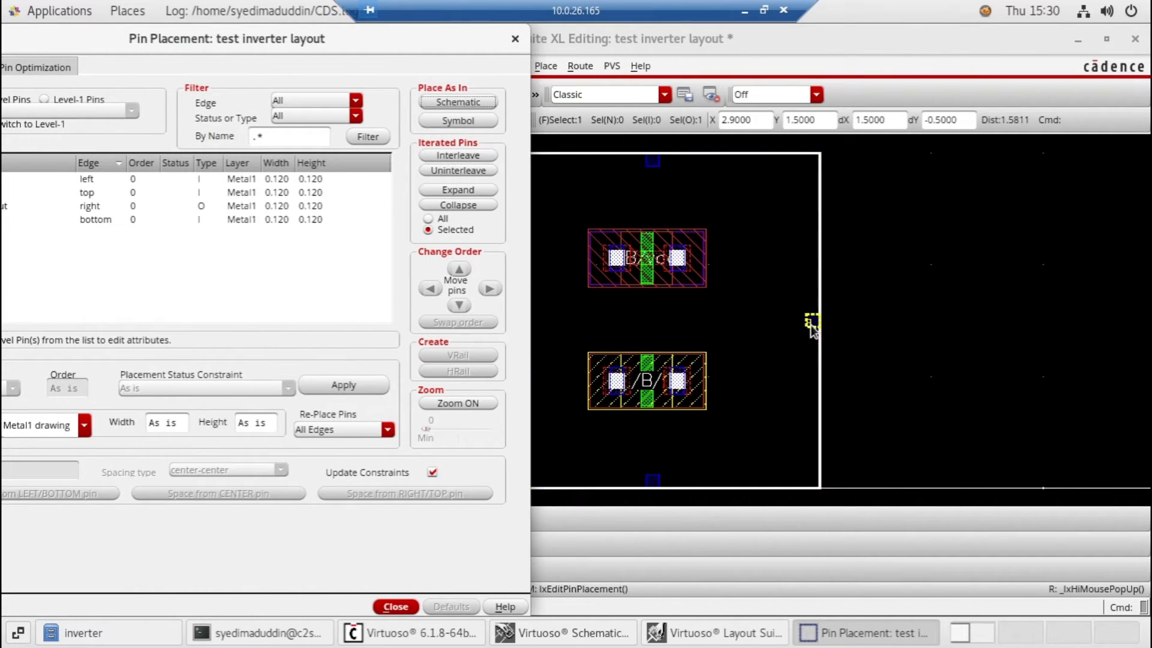
left_click(811, 324)
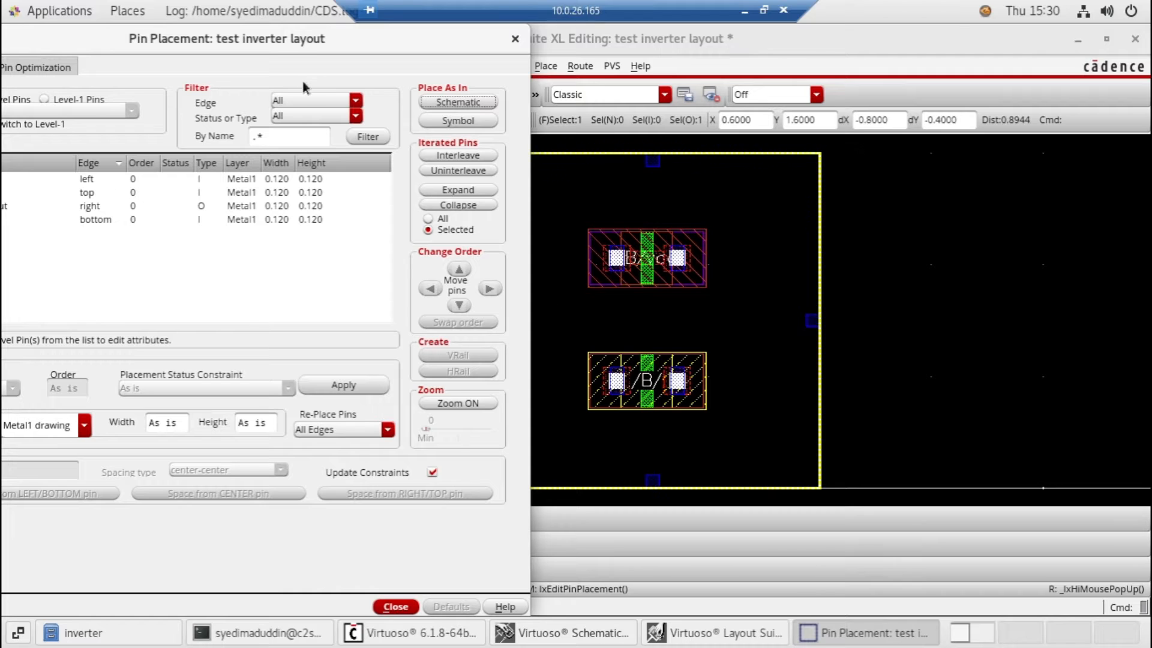
Turn the gnd pin into a horizontal rail along the bottom edge of the PR boundary
left_click_drag(290, 45, 404, 52)
left_click_drag(483, 47, 562, 47)
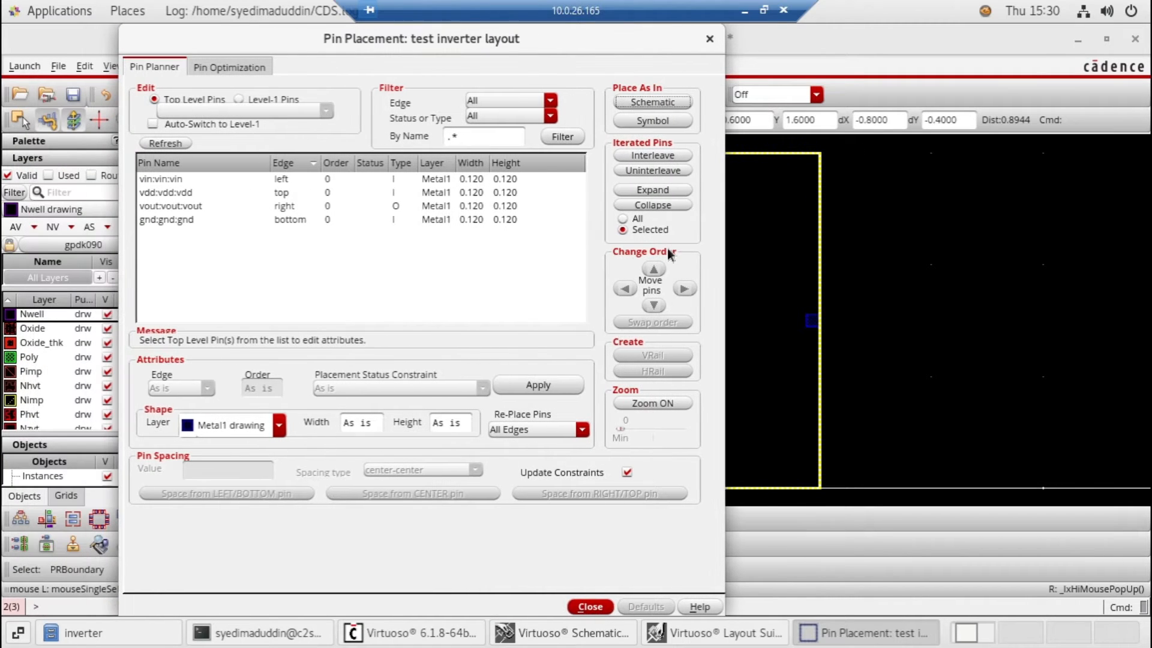
left_click(169, 219)
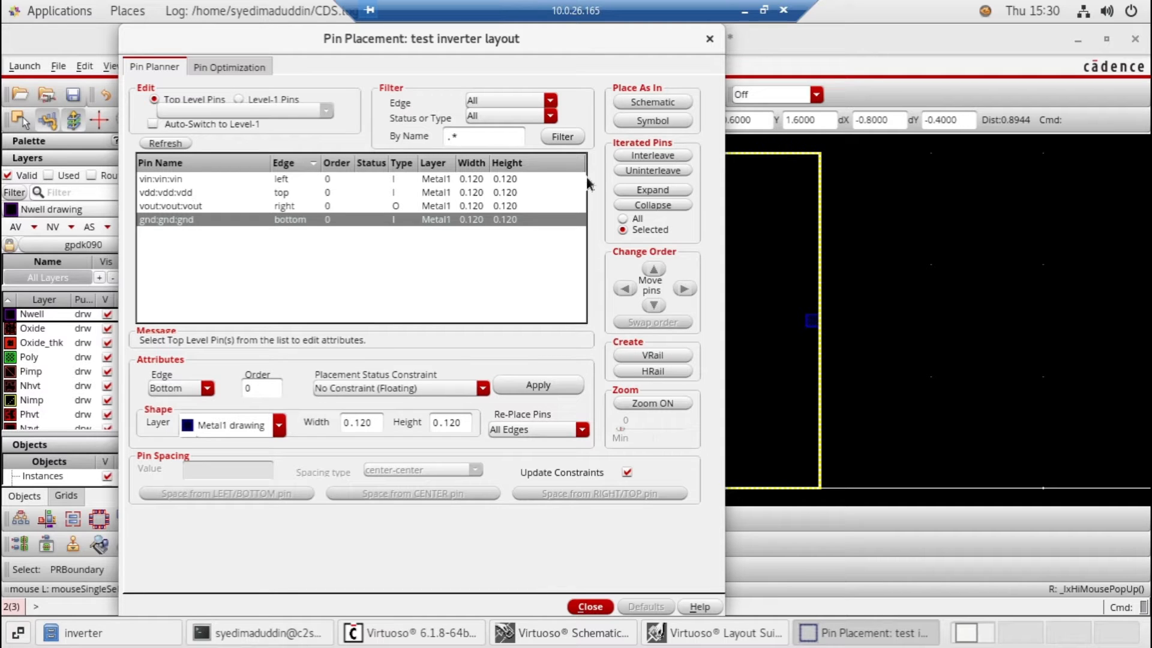
left_click(831, 164)
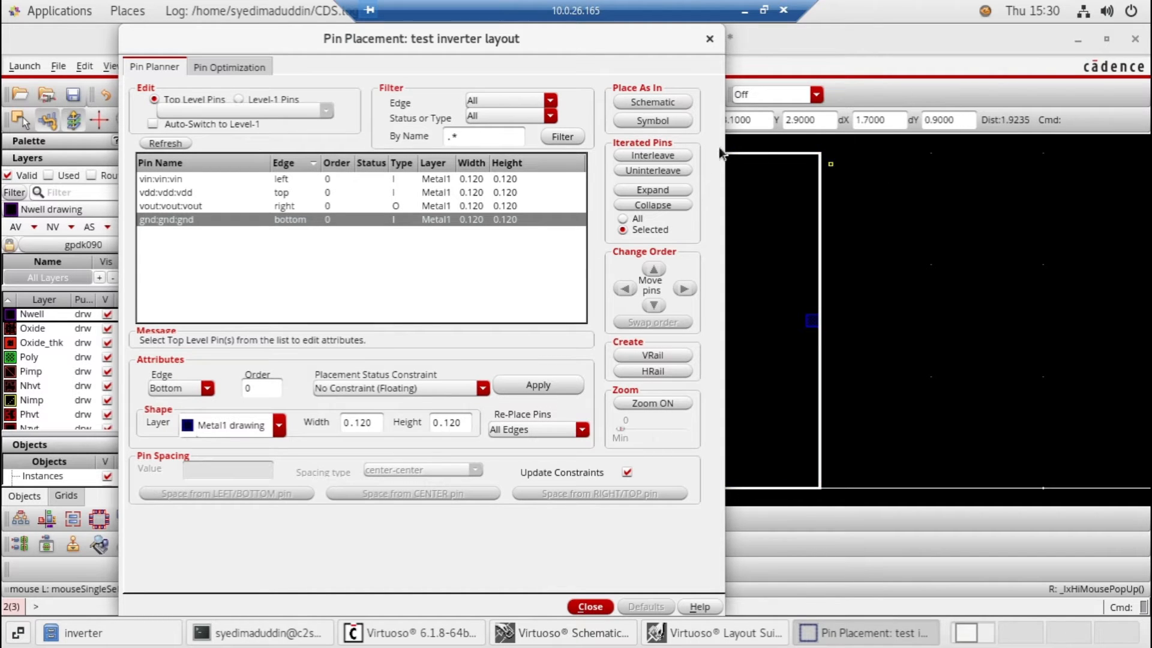
left_click(884, 171)
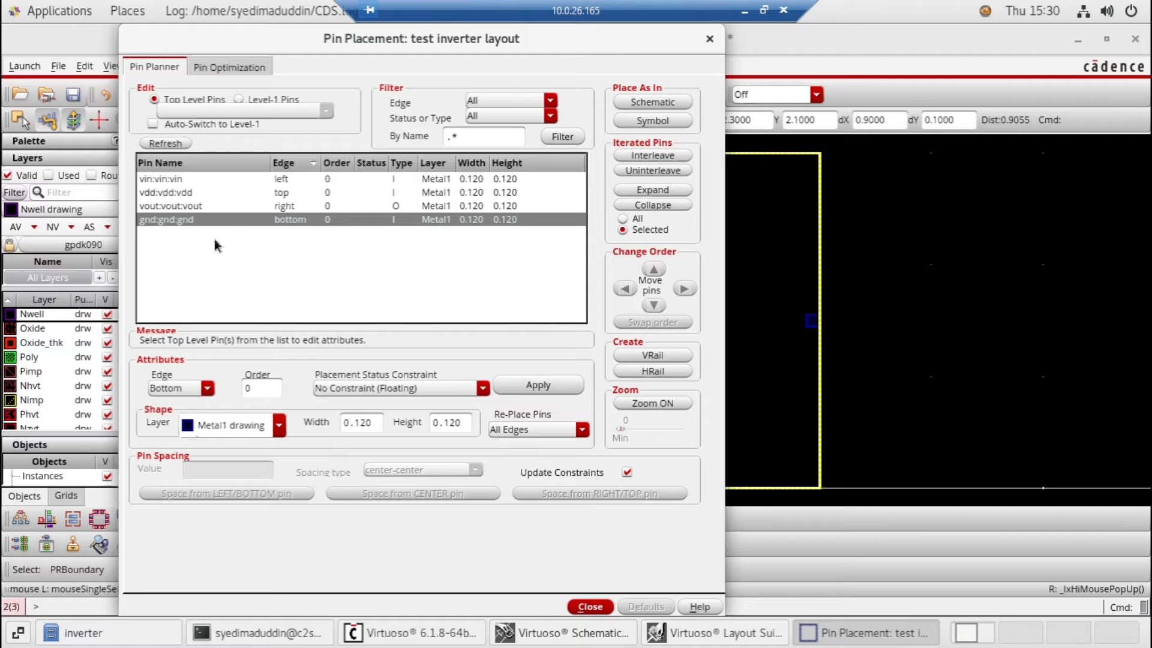
left_click(653, 371)
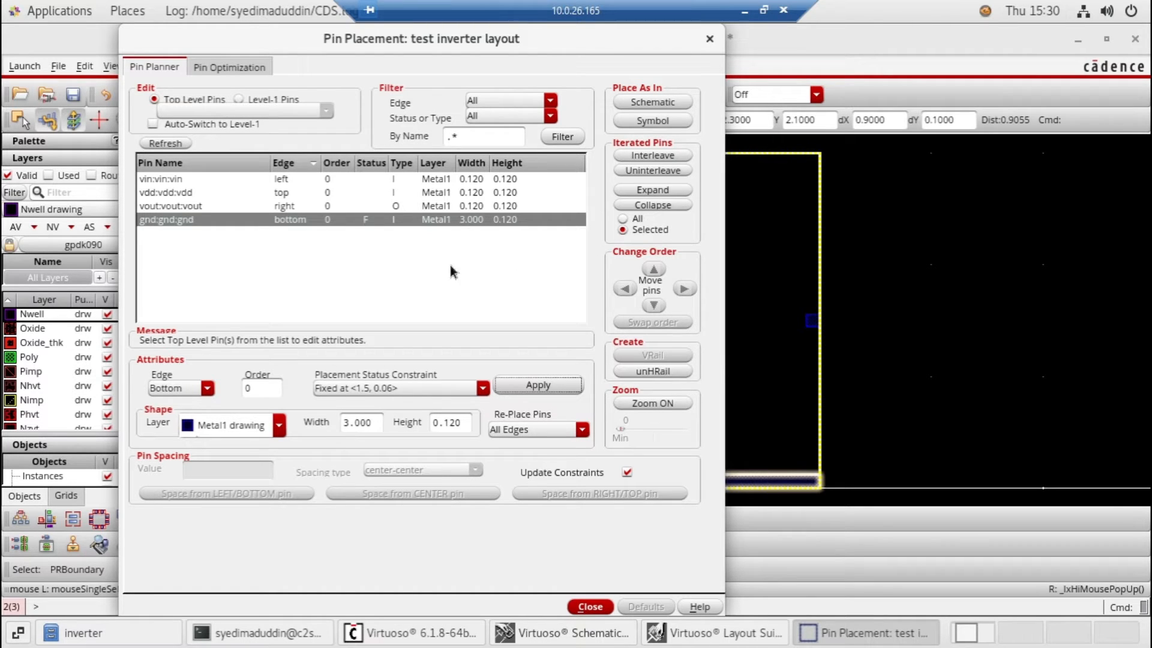
Turn the vdd pin into a horizontal rail along the top edge of the PR boundary and close Pin Placement
left_click(320, 206)
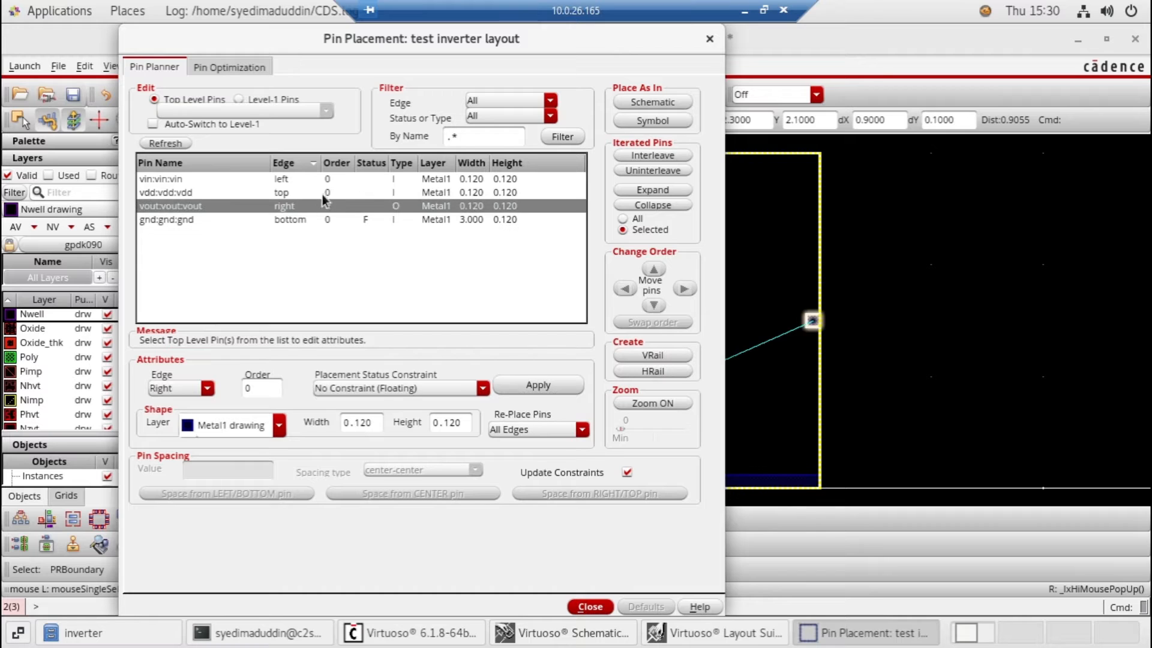
left_click(323, 192)
left_click(496, 271)
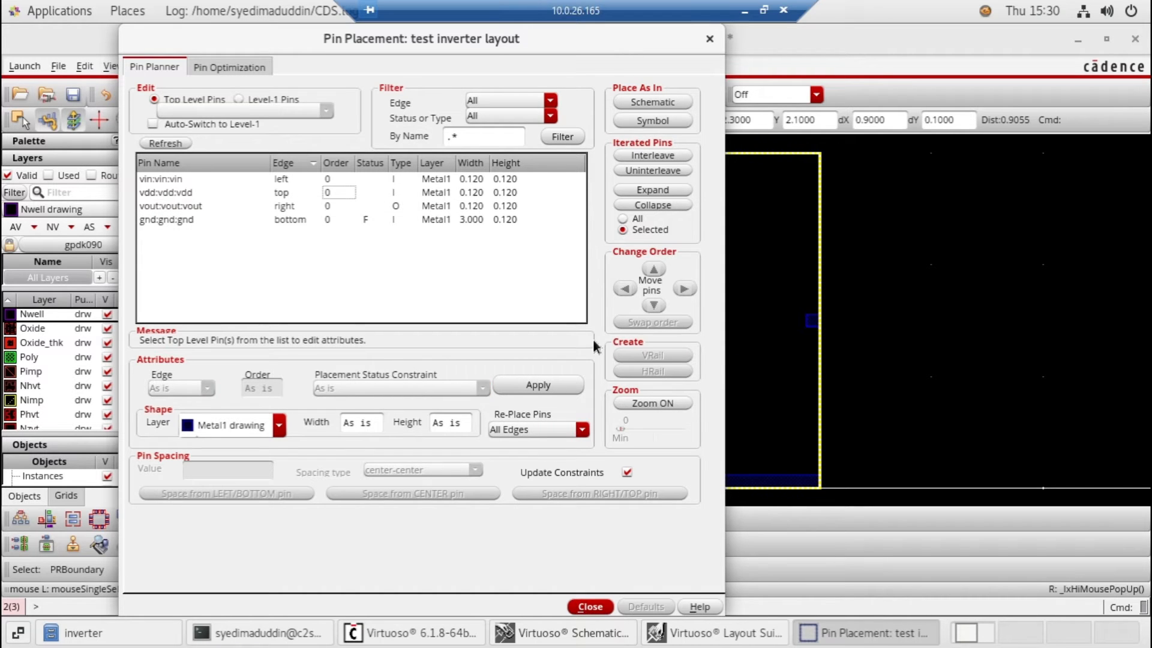
left_click(362, 192)
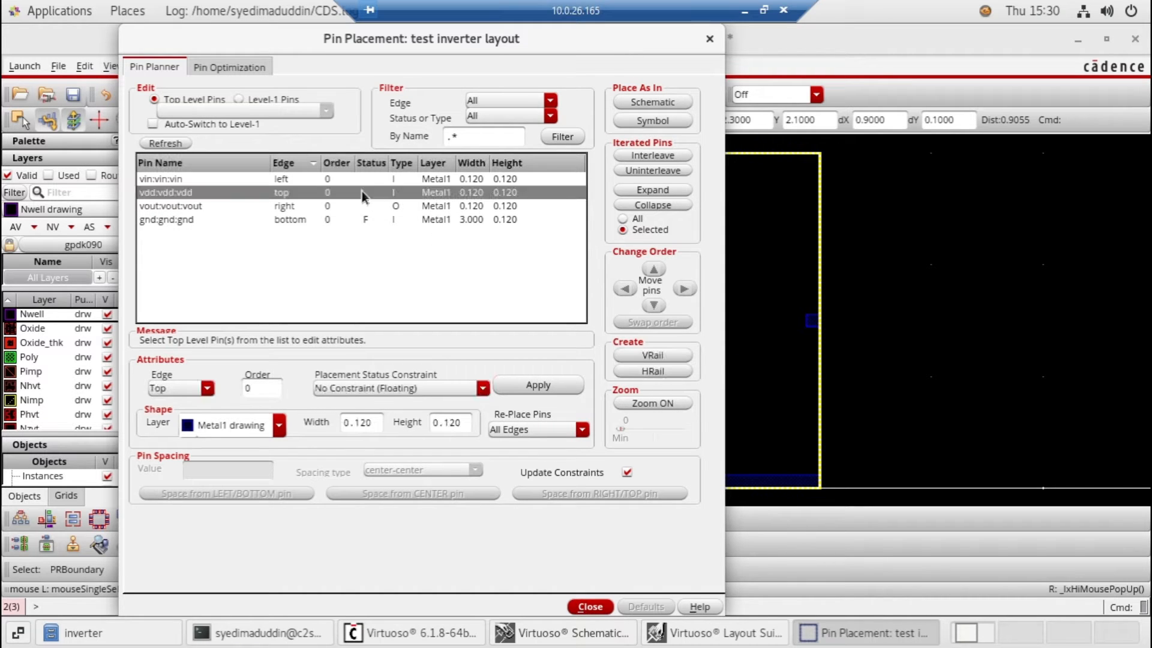
left_click(646, 372)
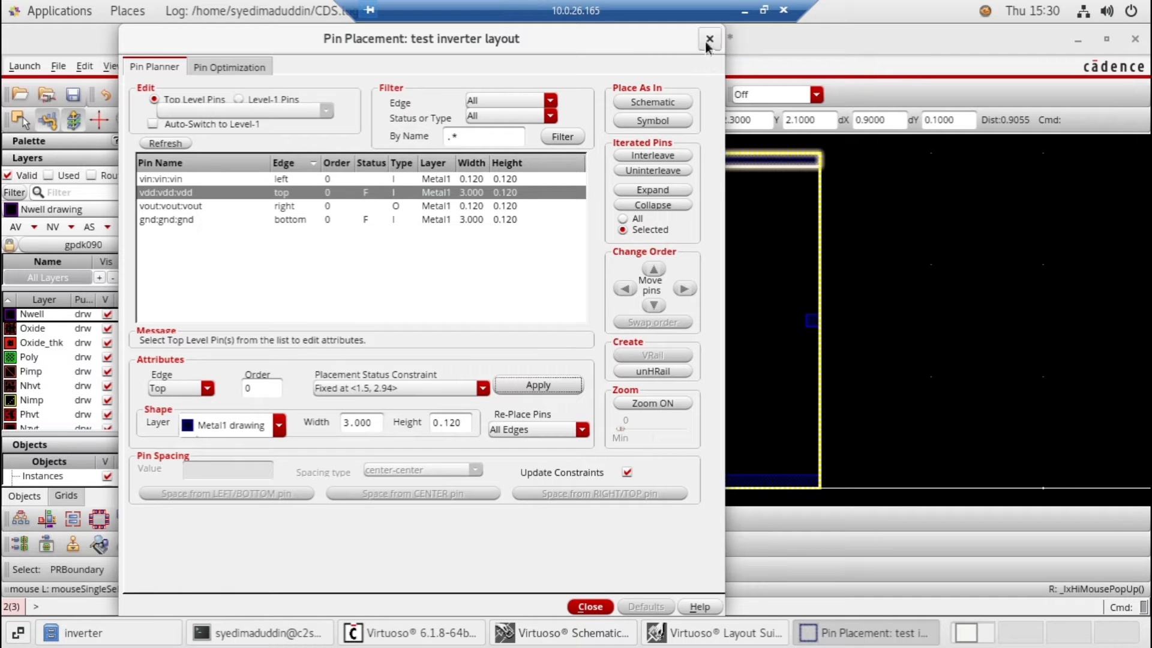
left_click(587, 607)
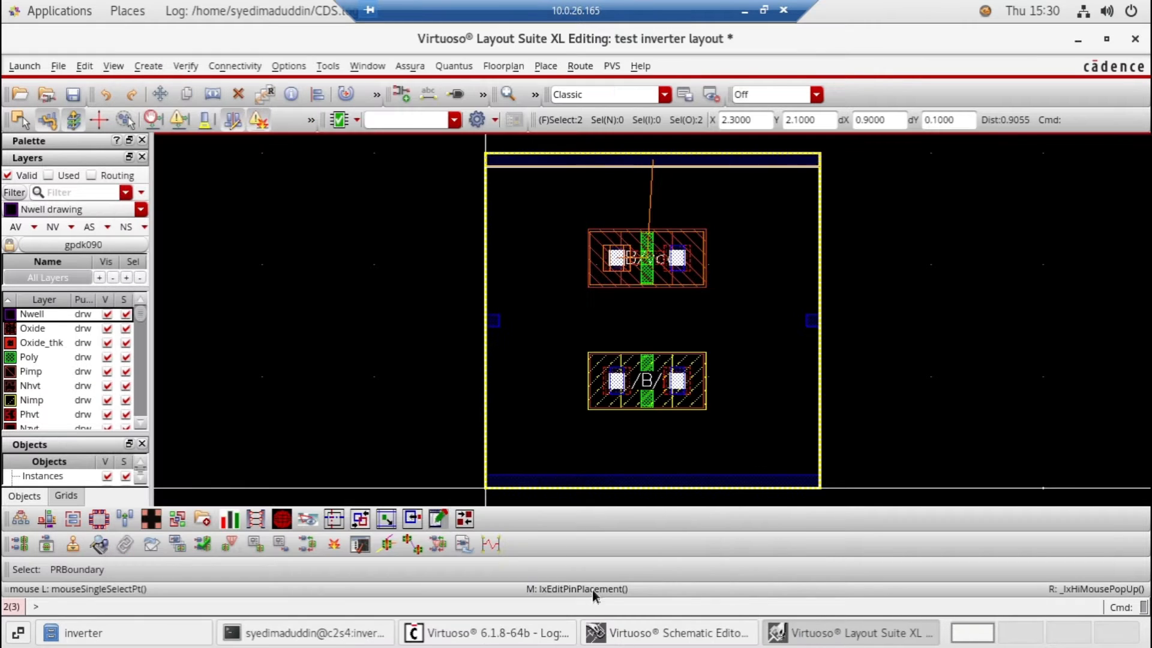
left_click(755, 252)
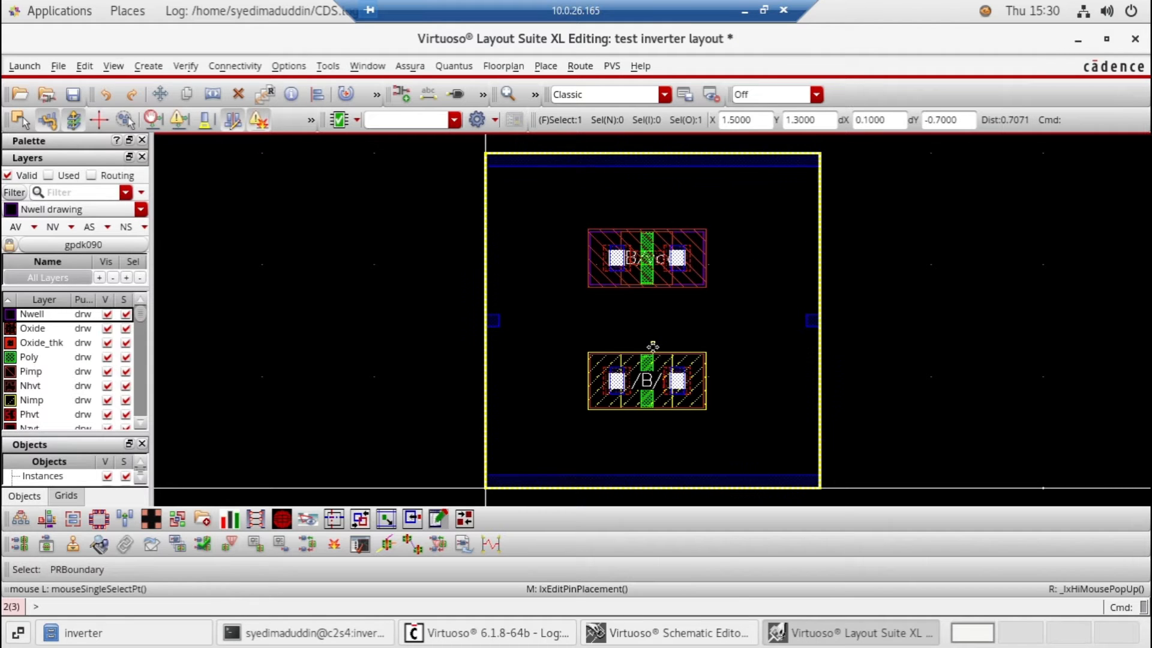
left_click(144, 67)
mouse_move(217, 112)
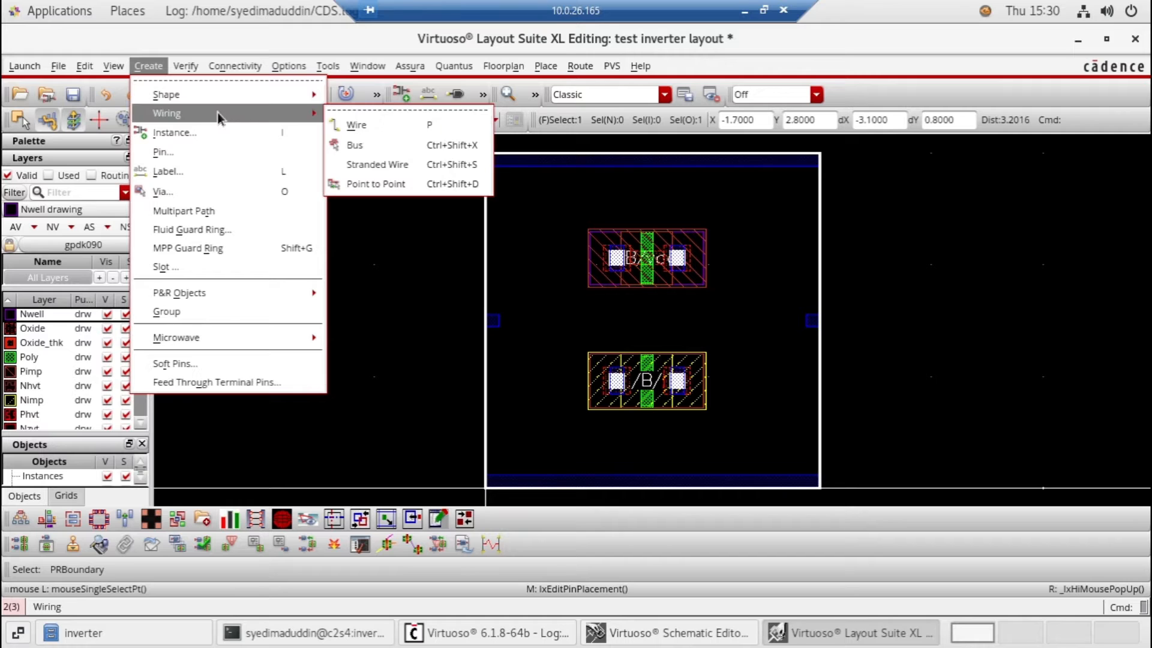
left_click(344, 126)
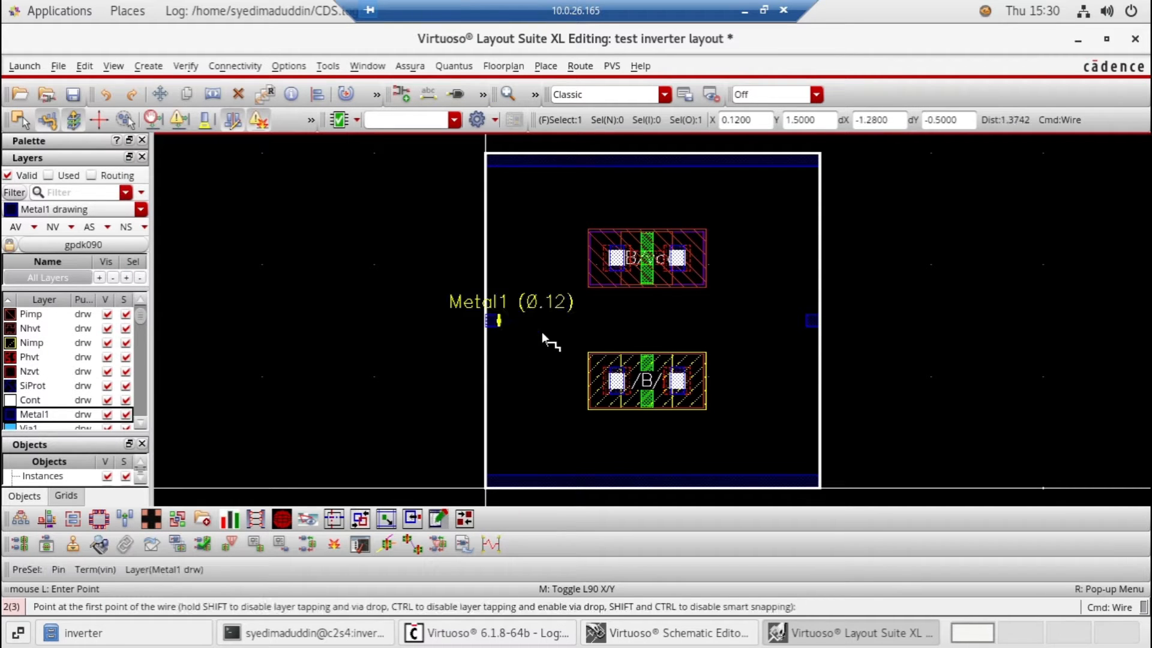
left_click(592, 160)
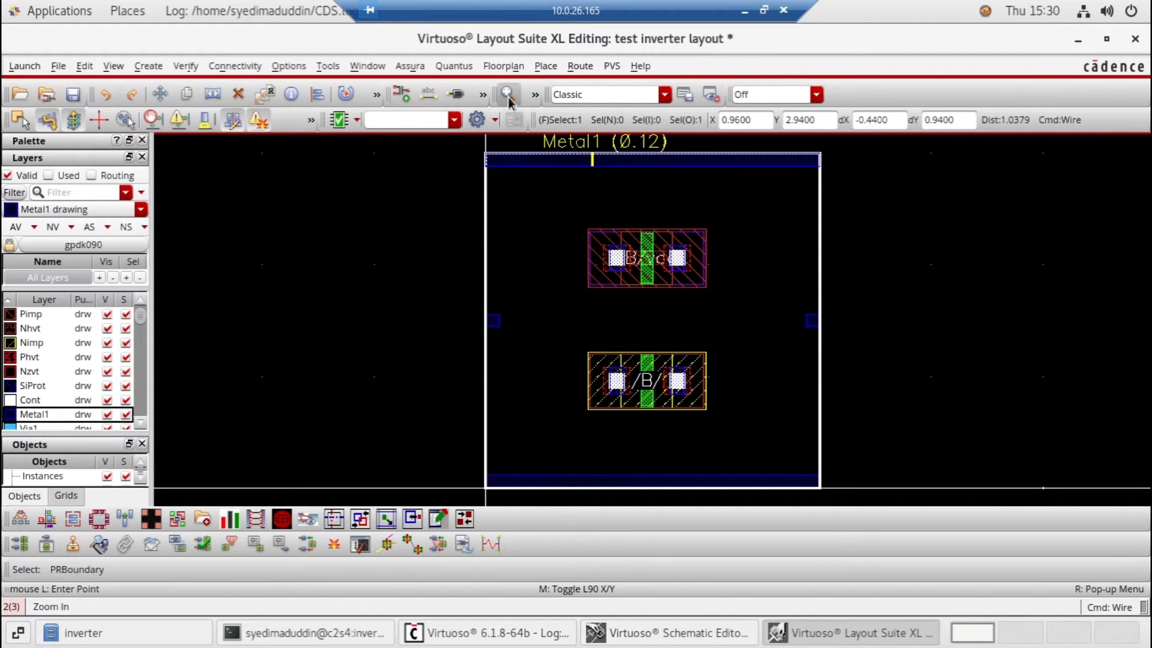
left_click(510, 99)
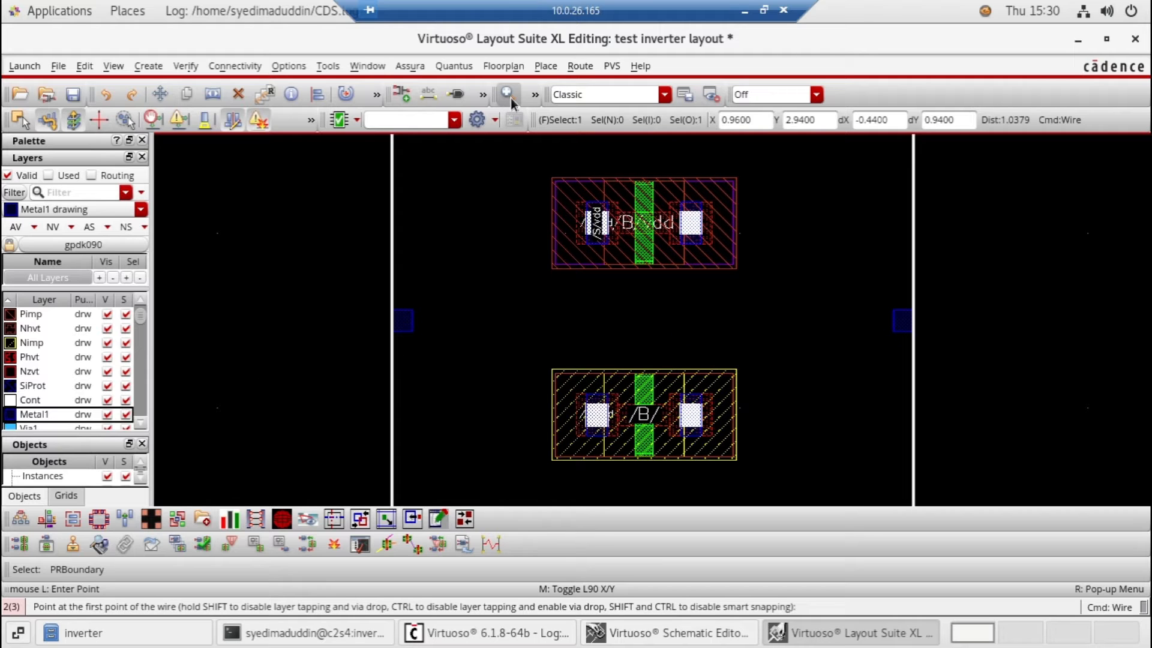
left_click(510, 98)
scroll(635, 426, "down", 1)
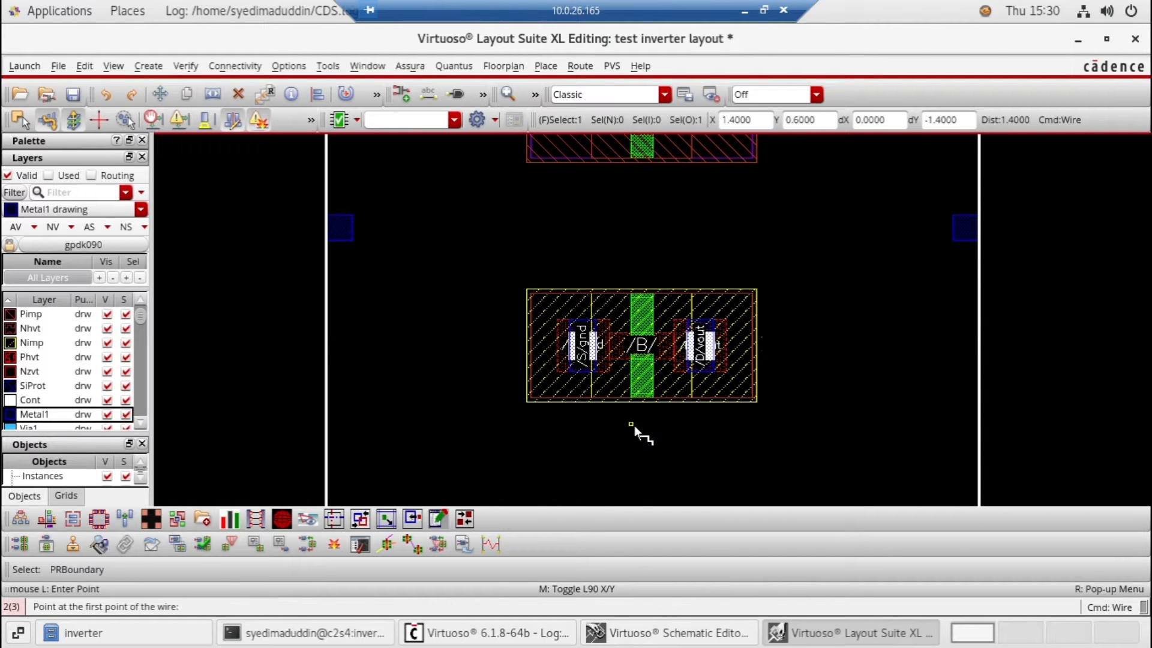
scroll(634, 426, "up", 3)
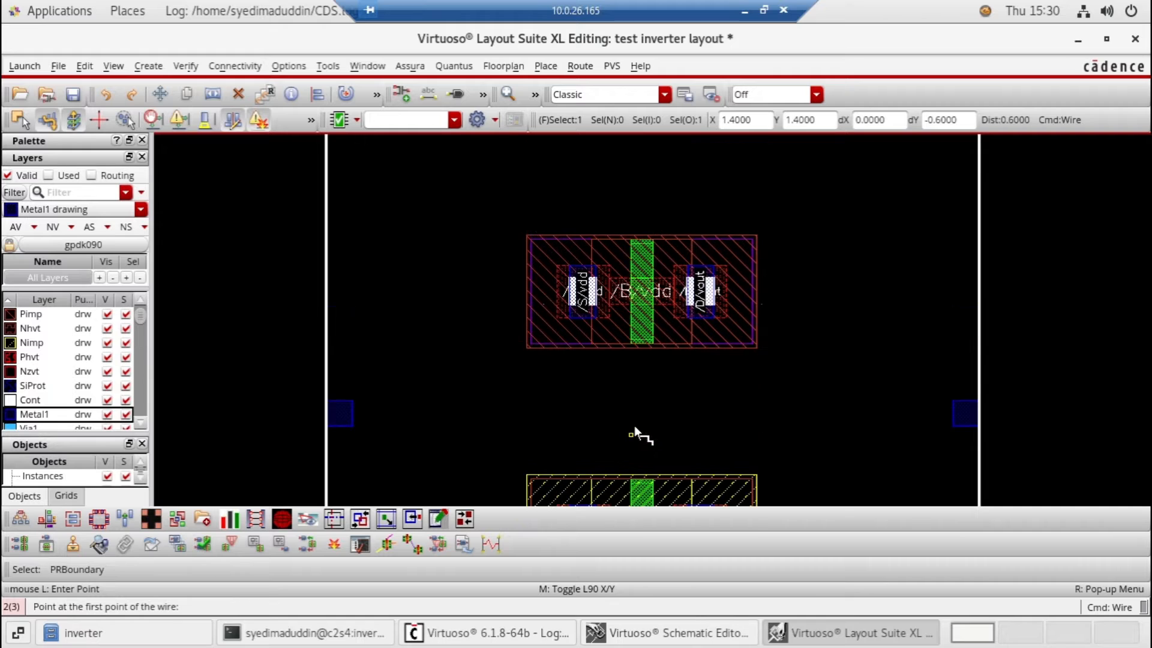
scroll(635, 427, "down", 1)
key("Escape")
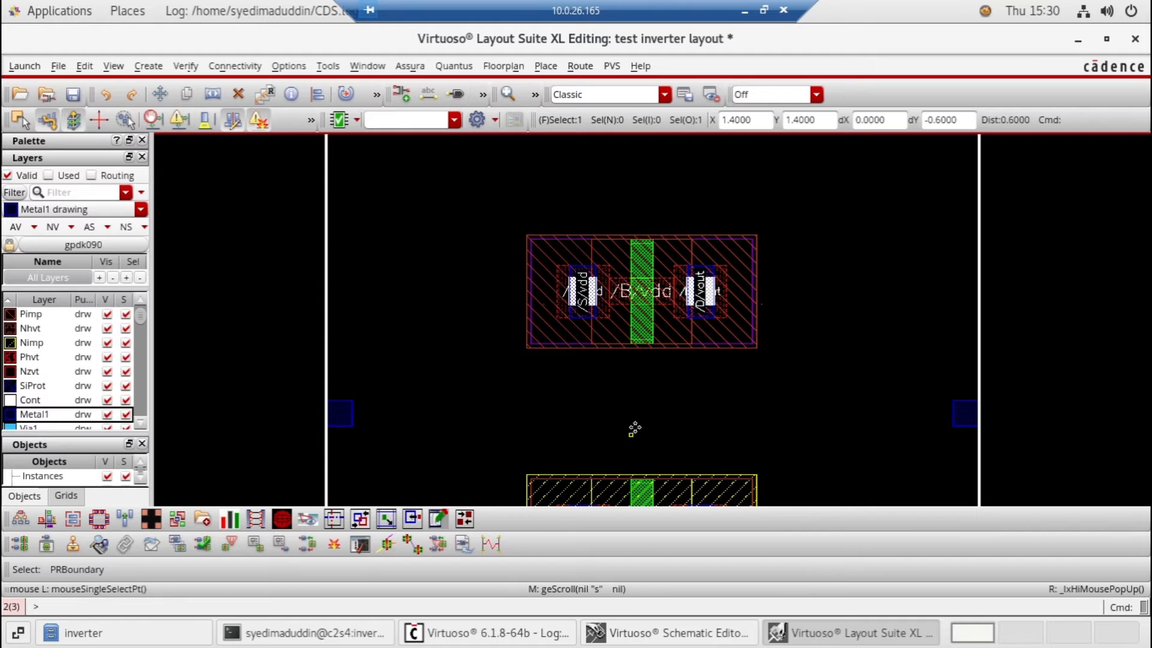
Set the pmos1v instance's Bodytie Type to Detached with the tap on top
left_click(624, 313)
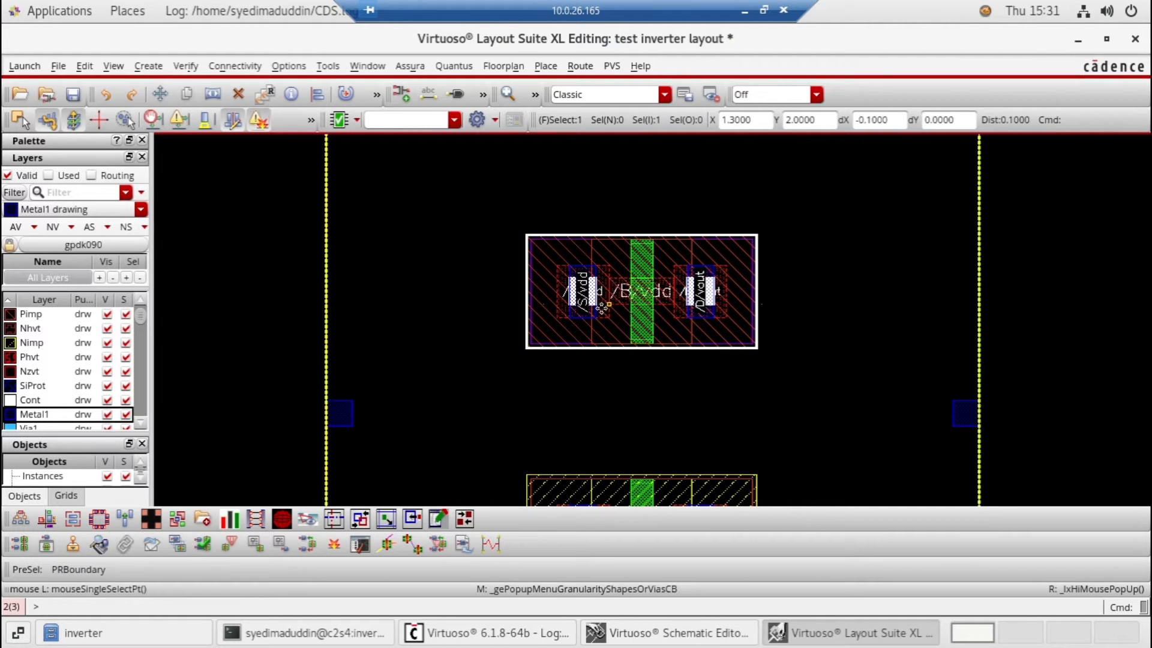
key("q")
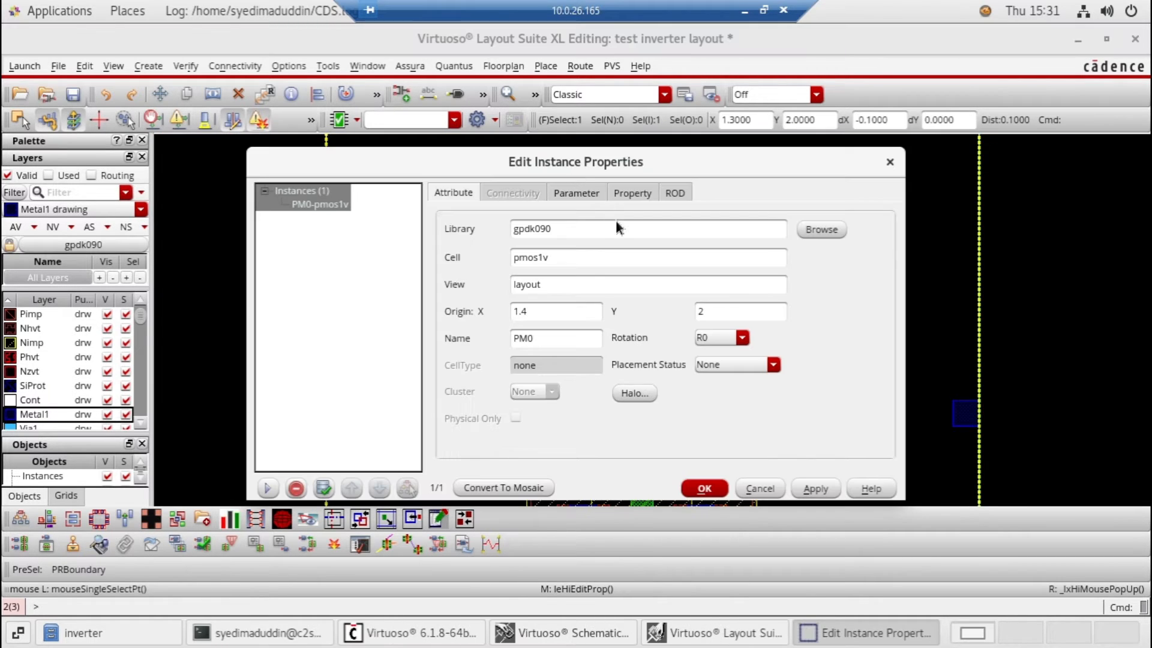
left_click(573, 191)
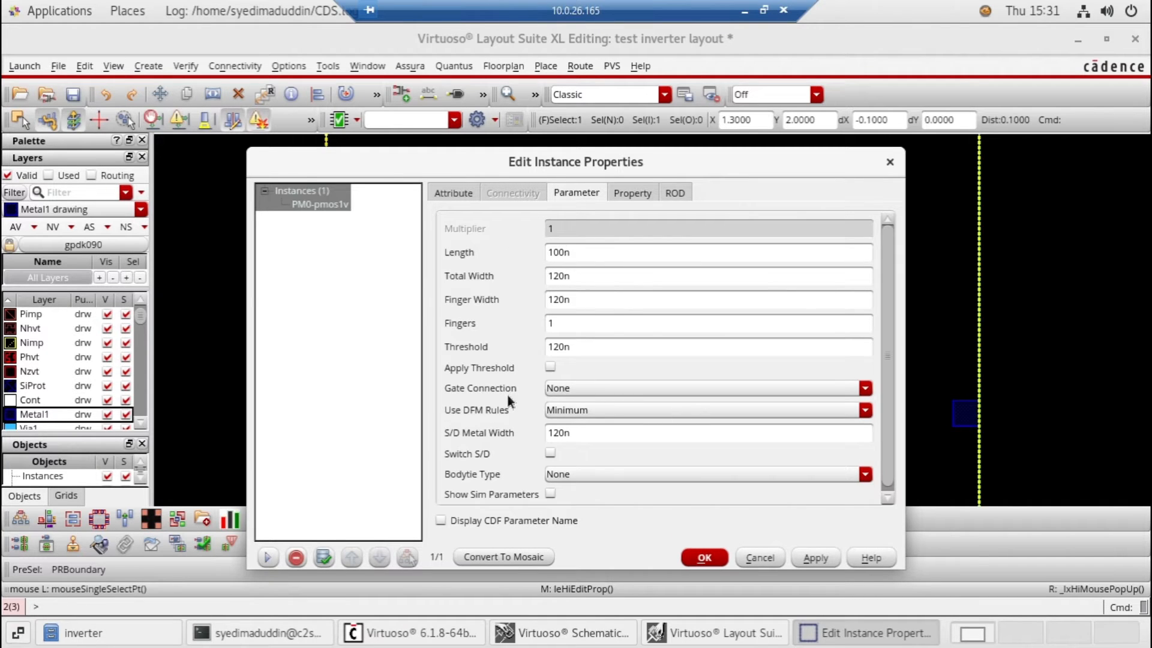
left_click(663, 480)
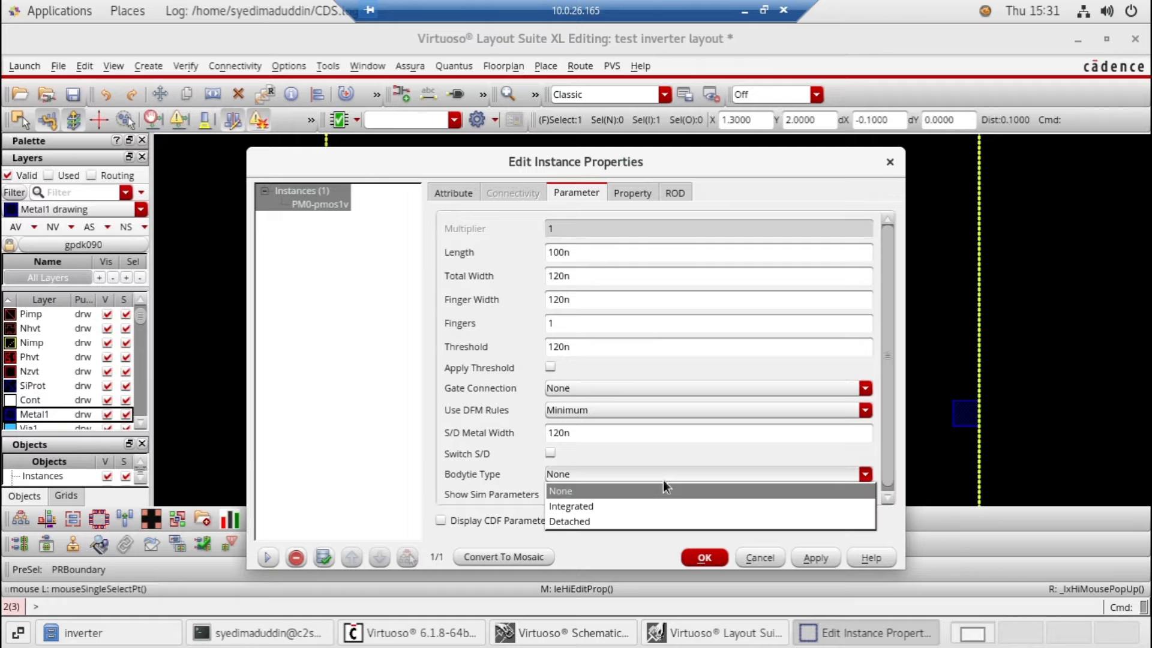
left_click(574, 521)
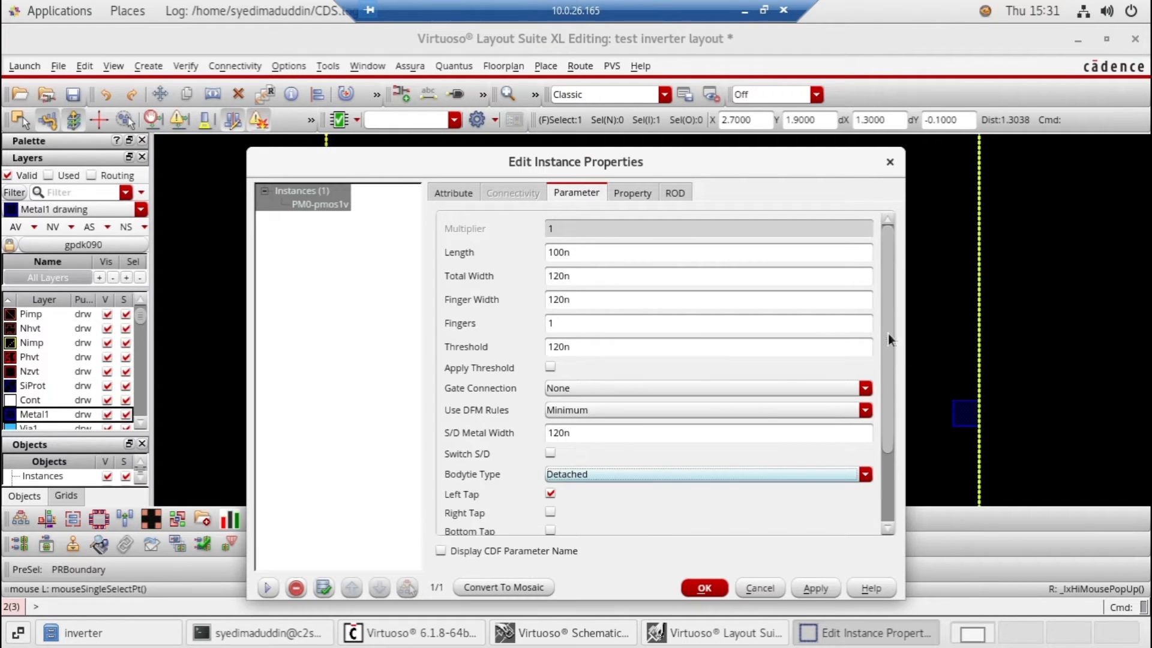
left_click_drag(889, 339, 888, 402)
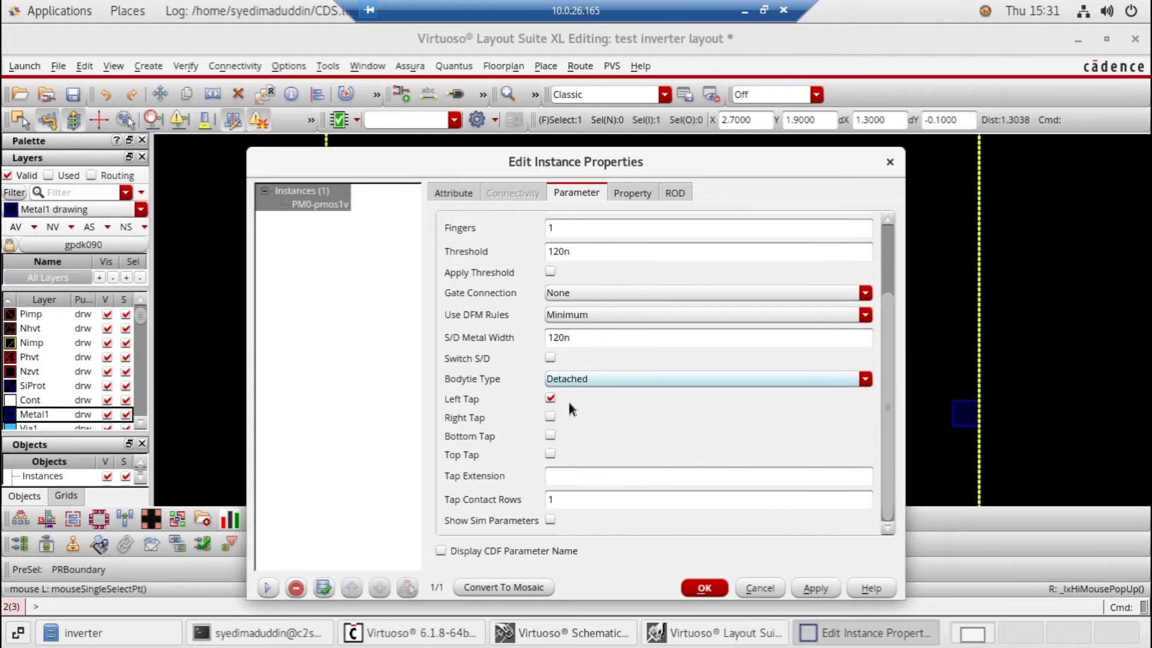
left_click(551, 455)
left_click(702, 589)
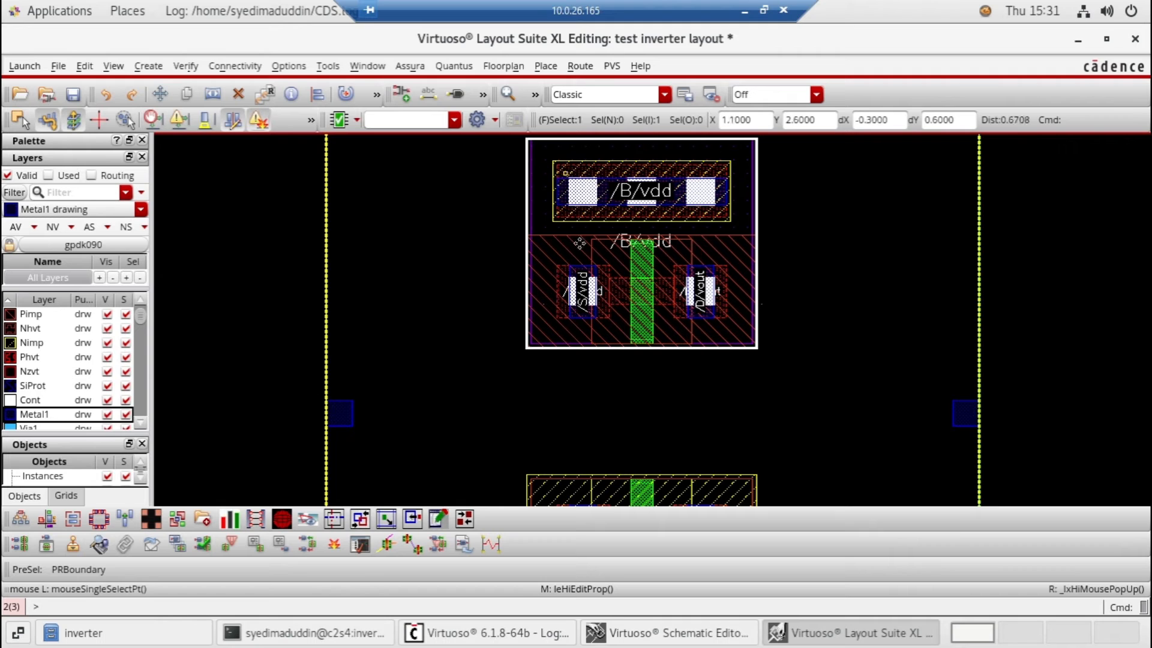
Set the nmos1v instance's Bodytie Type to Detached with the tap at the bottom
scroll(745, 252, "down", 2)
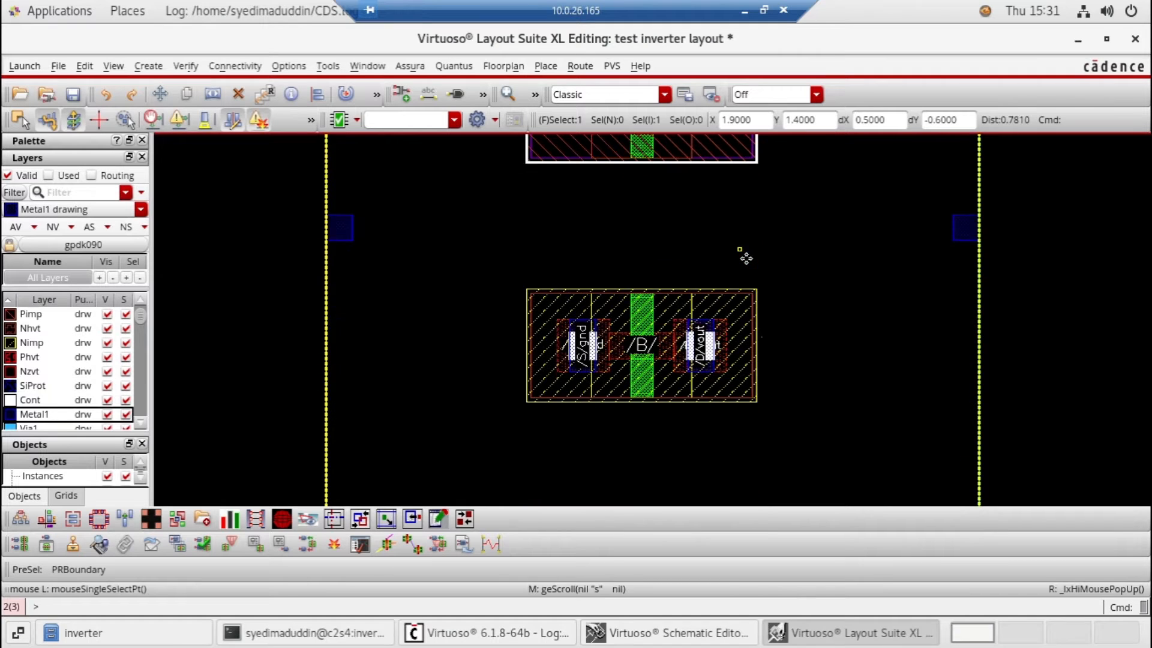
left_click(631, 323)
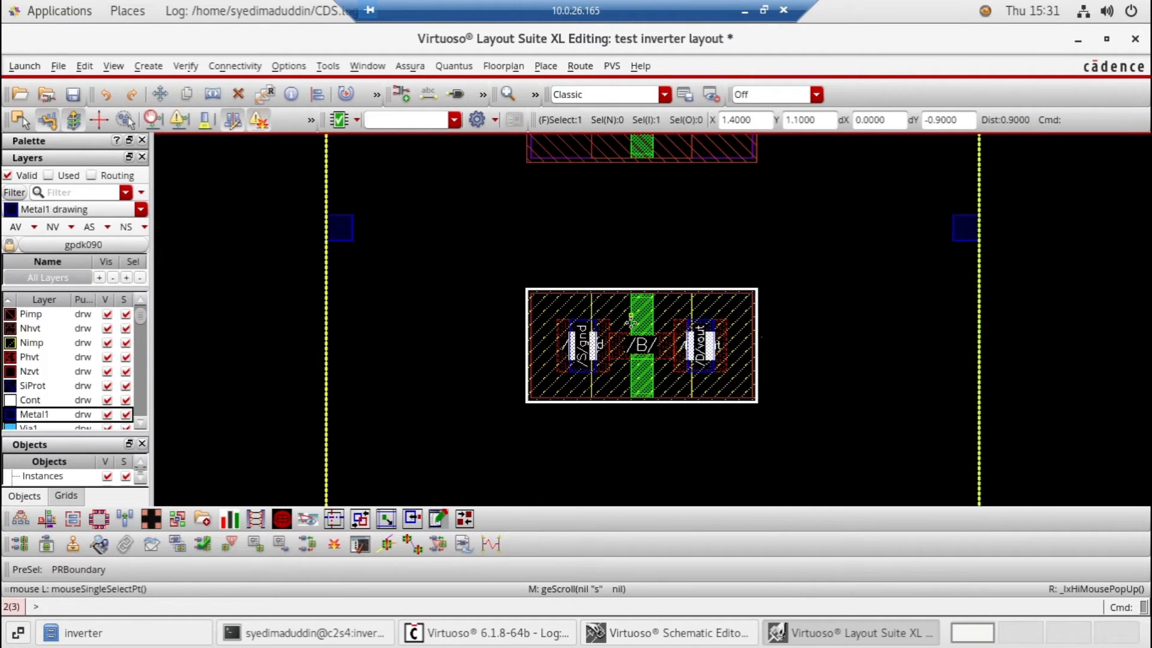
double_click(631, 322)
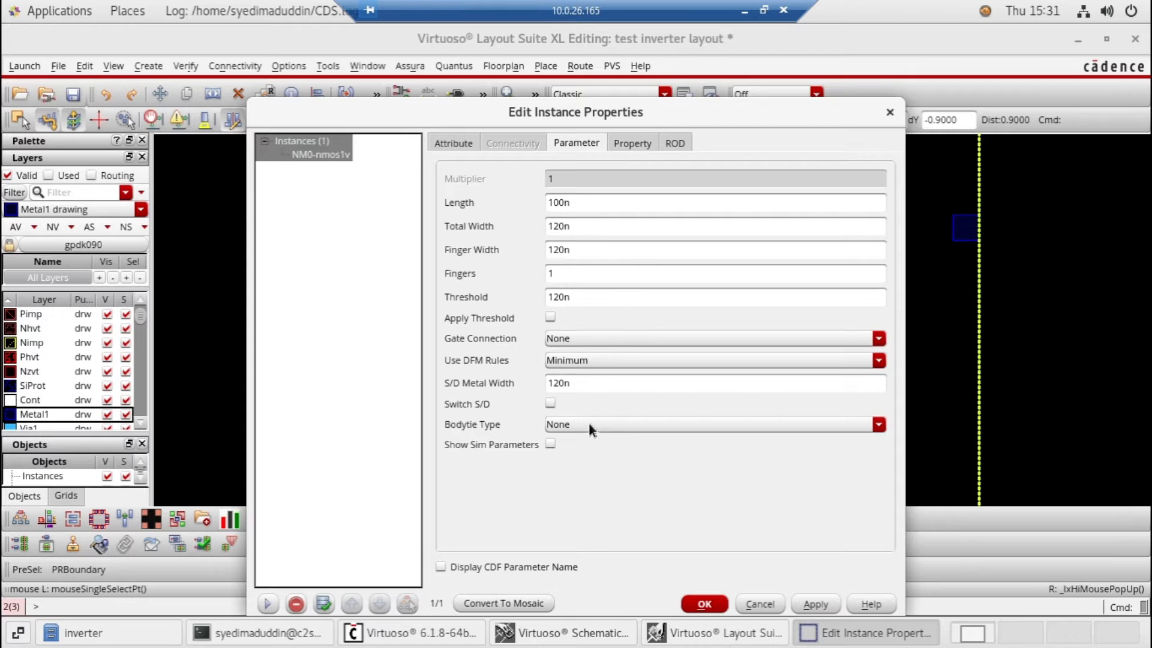
left_click(577, 426)
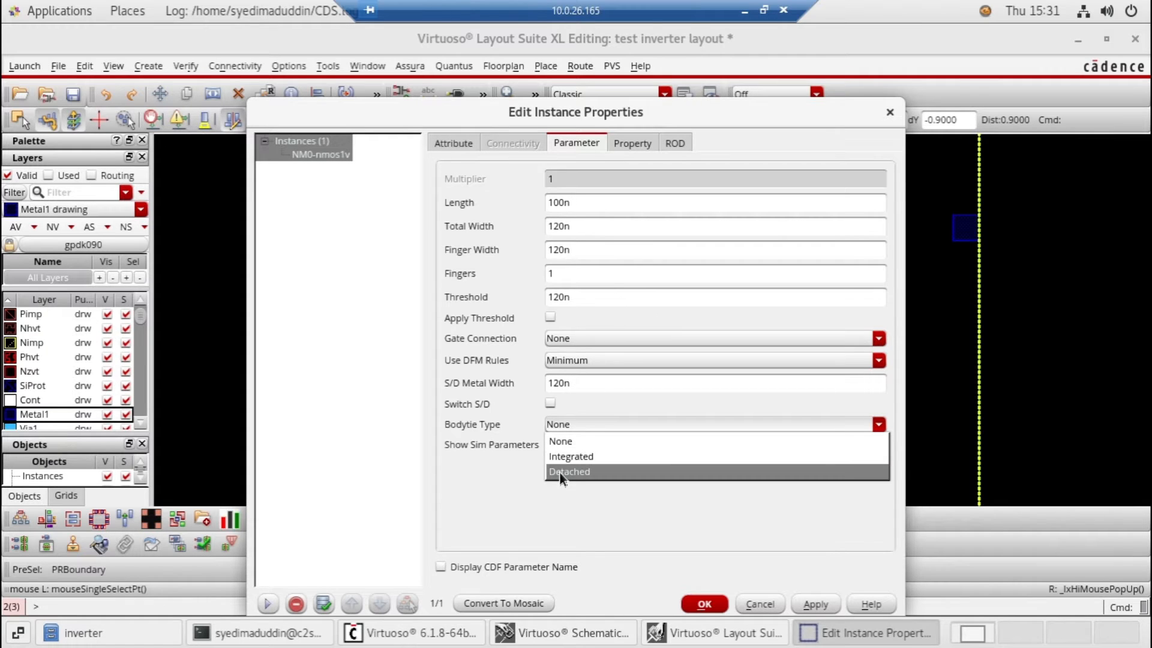
left_click(559, 473)
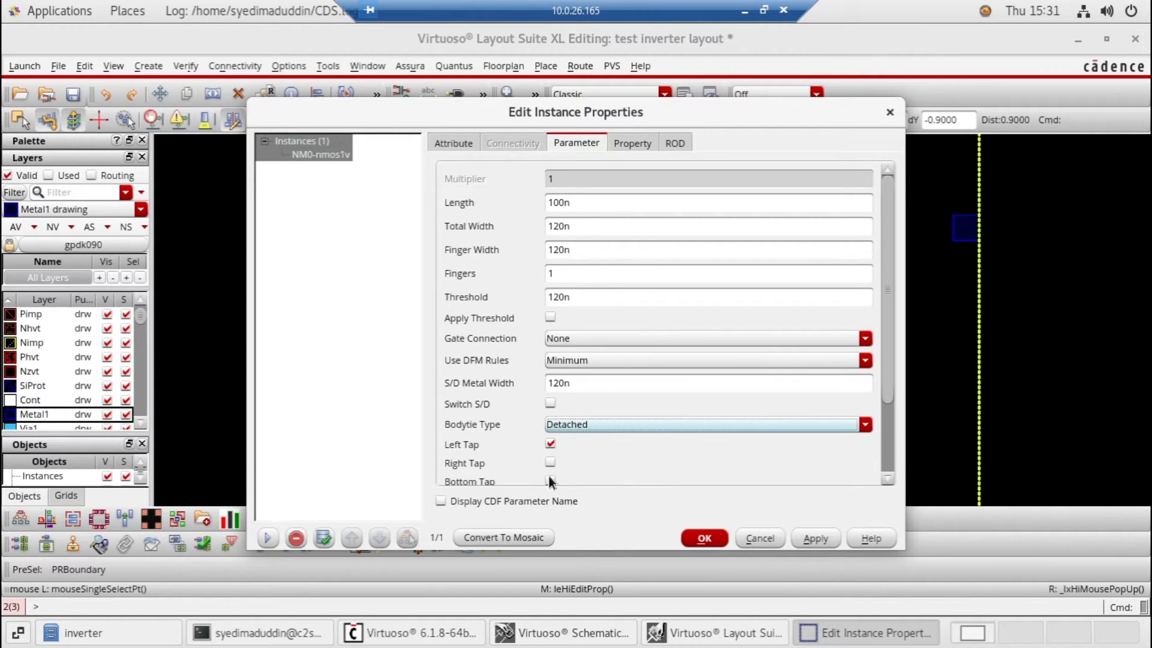
left_click(549, 479)
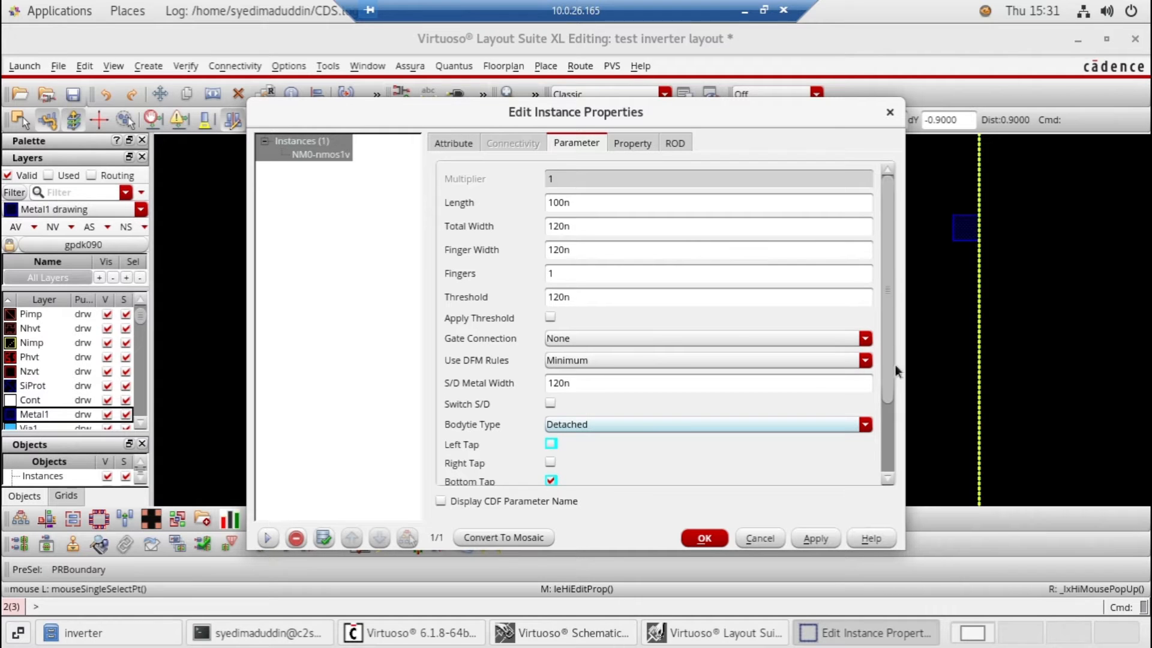
scroll(903, 411, "down", 3)
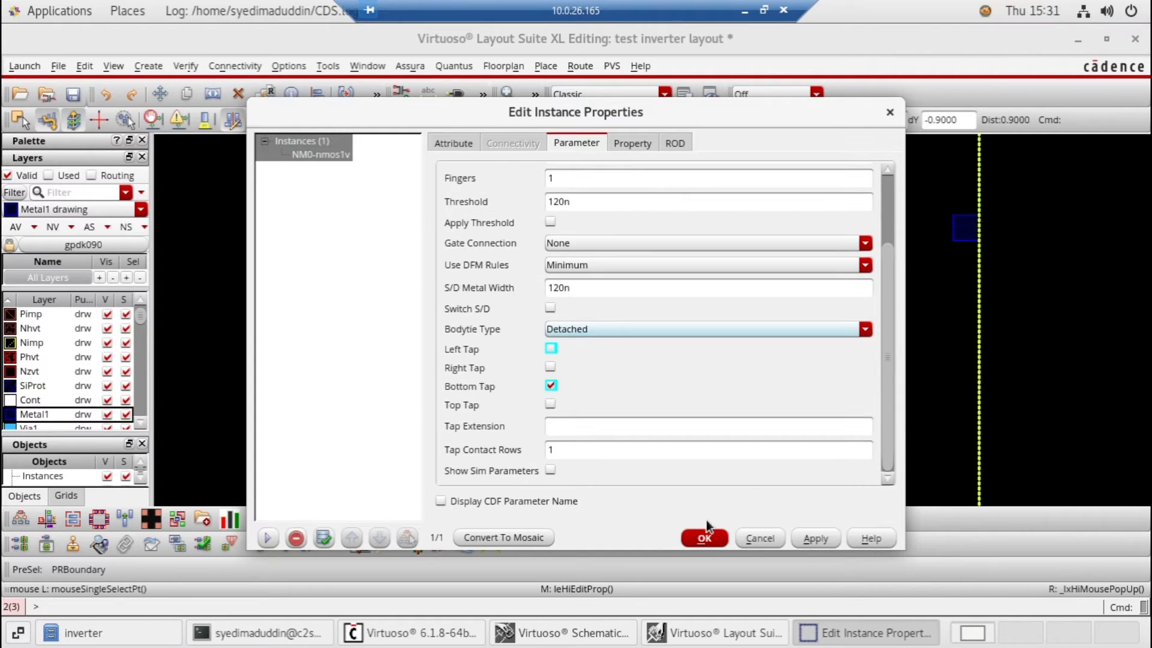
left_click(805, 539)
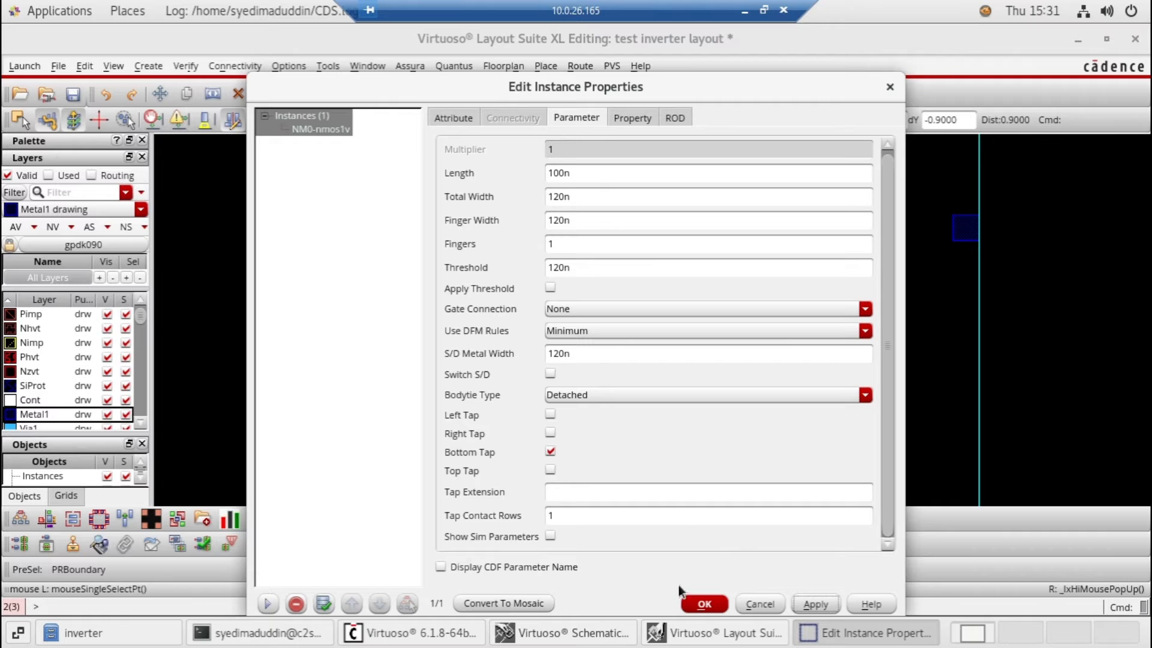
left_click(688, 604)
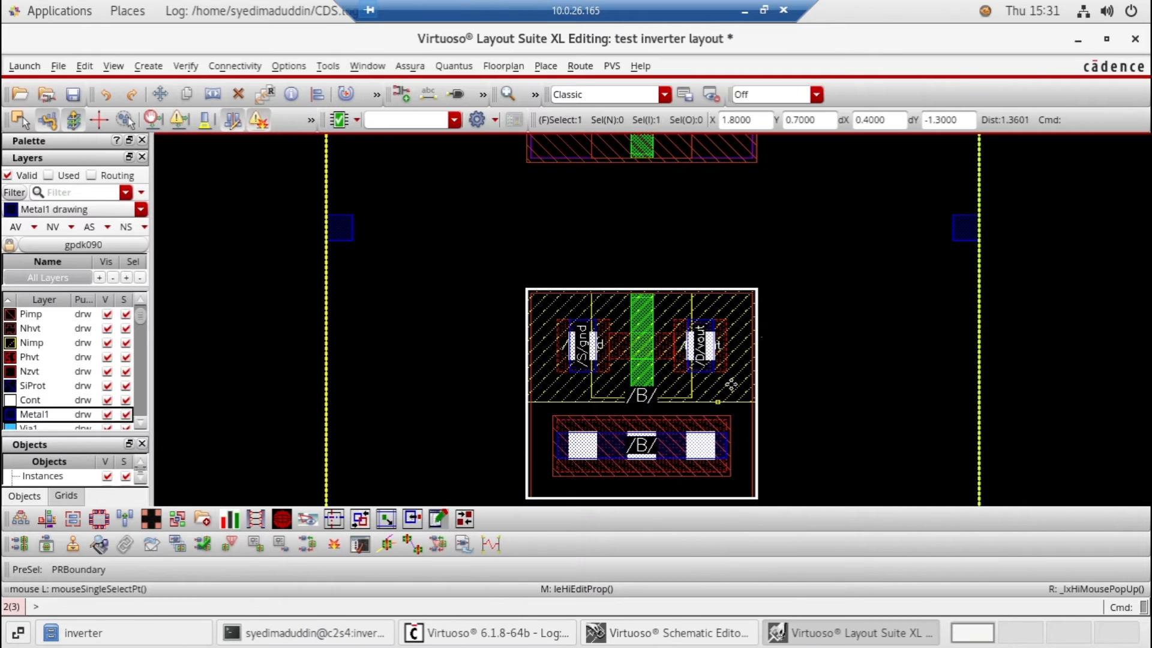
Route a vertical Metal1 wire from the nmos source through its body tap to the gnd rail
scroll(730, 384, "down", 1)
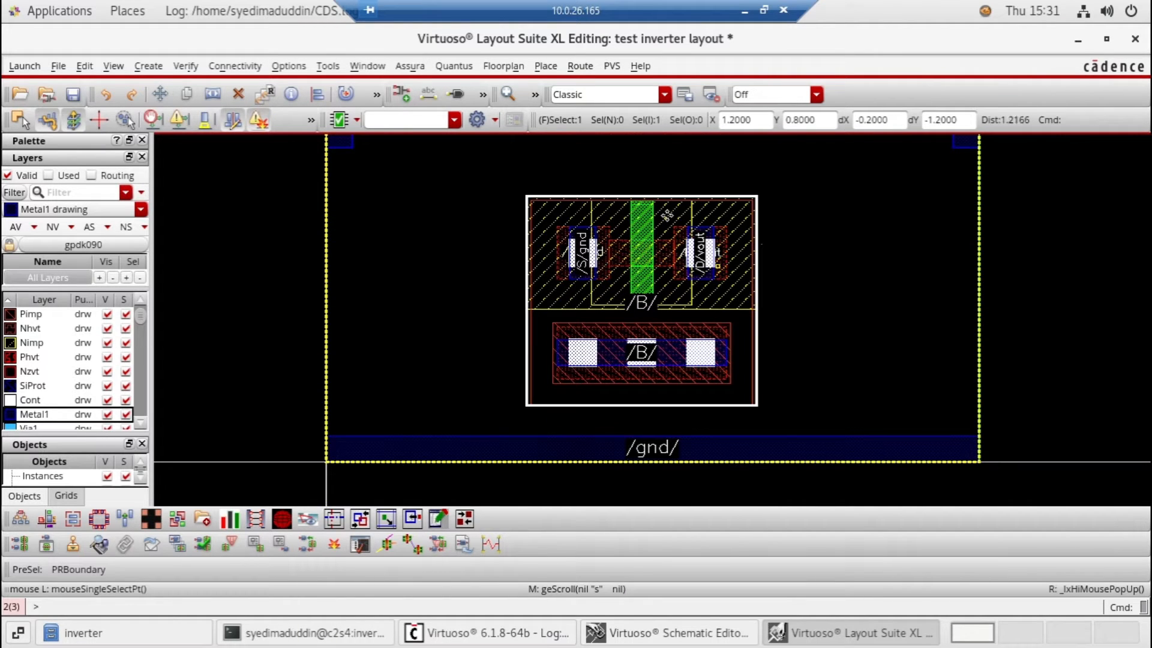
key("Delete")
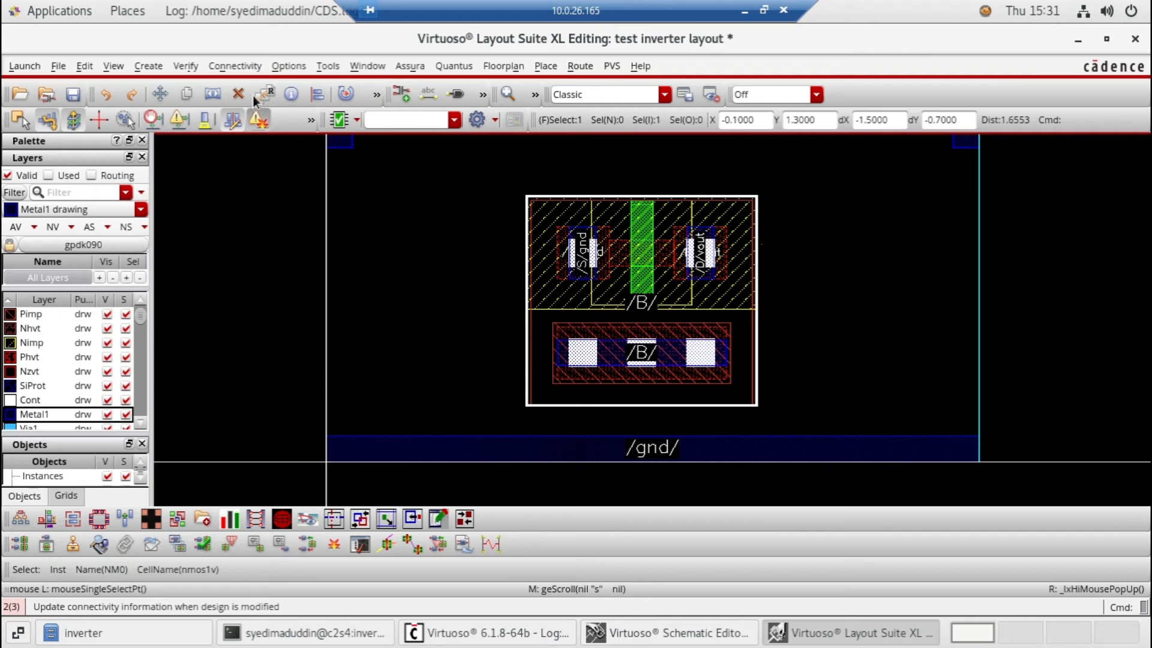
left_click(150, 66)
mouse_move(158, 112)
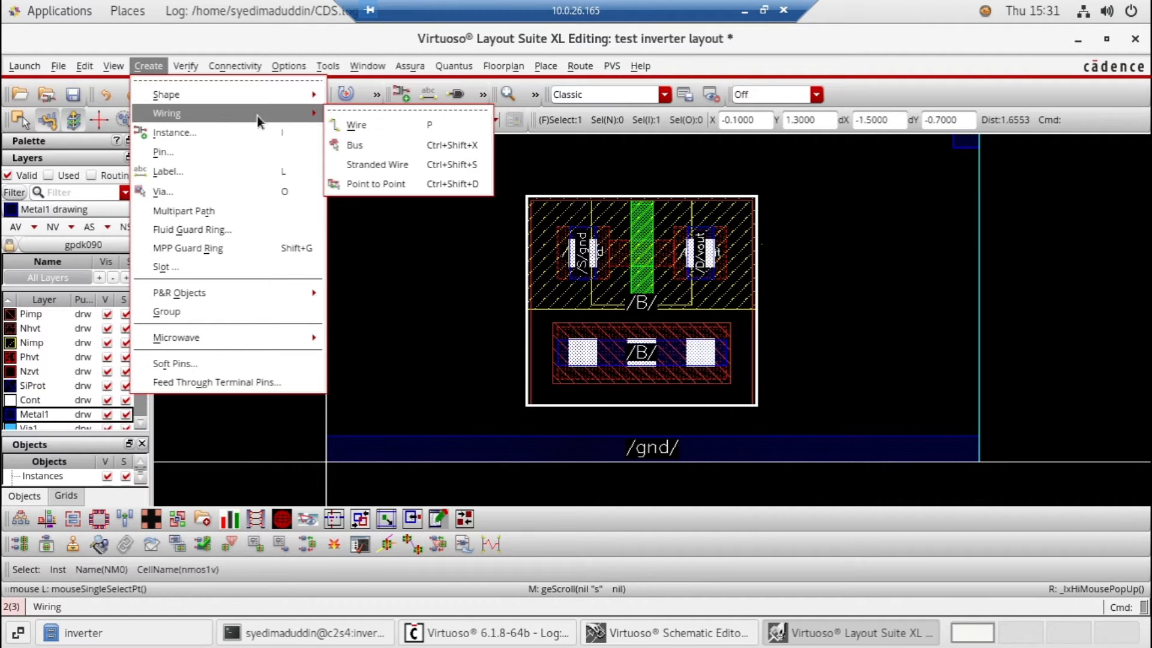
left_click(354, 124)
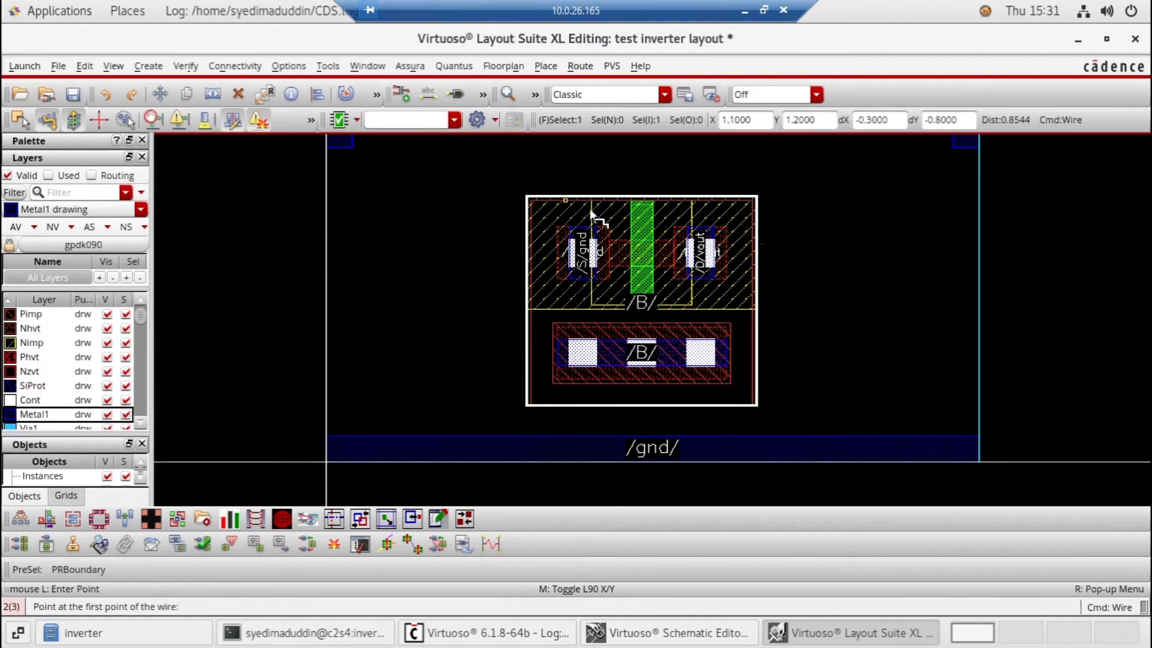
left_click(578, 300)
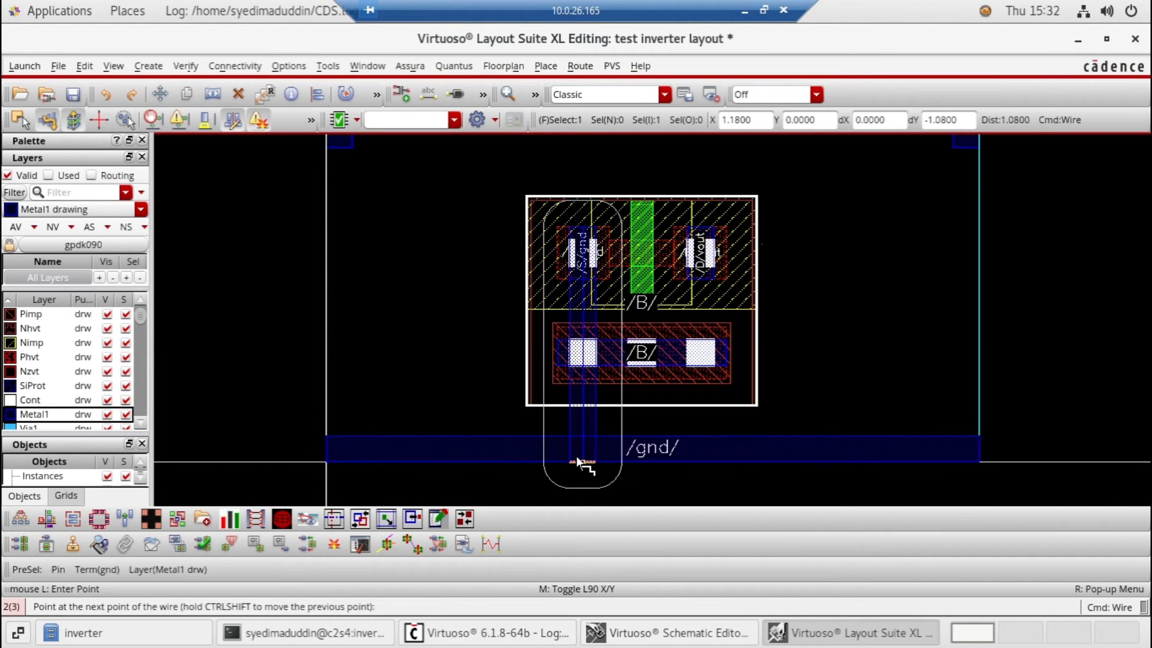
double_click(577, 459)
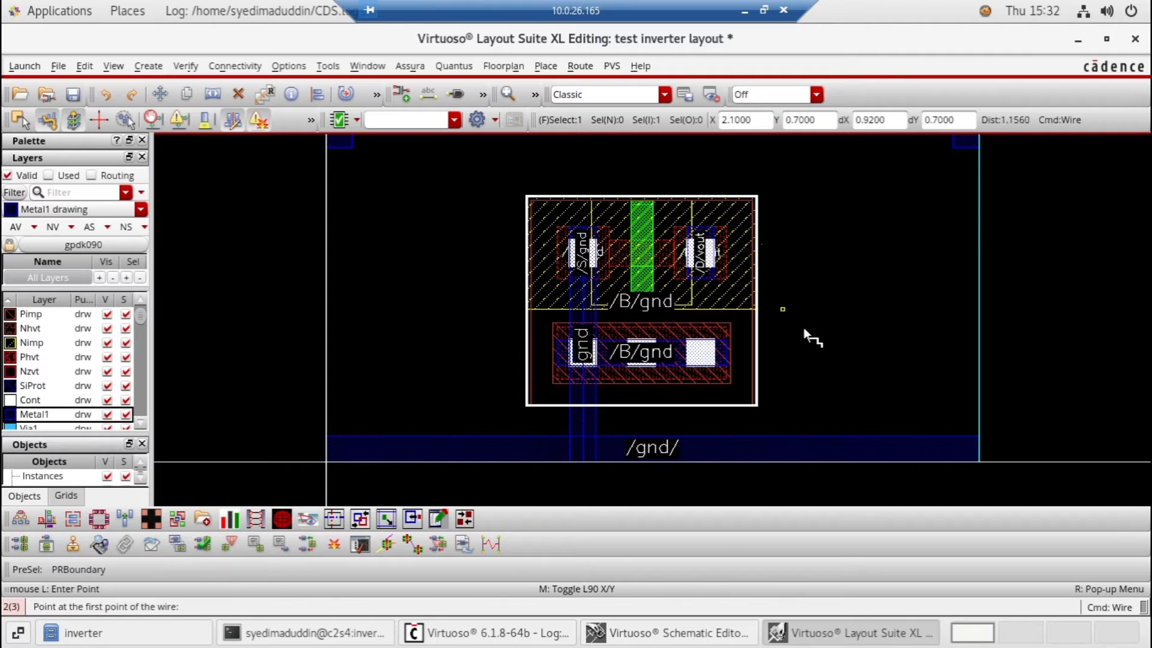
Route a vertical Metal1 wire from the pmos source through its body tap to the vdd rail
scroll(805, 330, "up", 4)
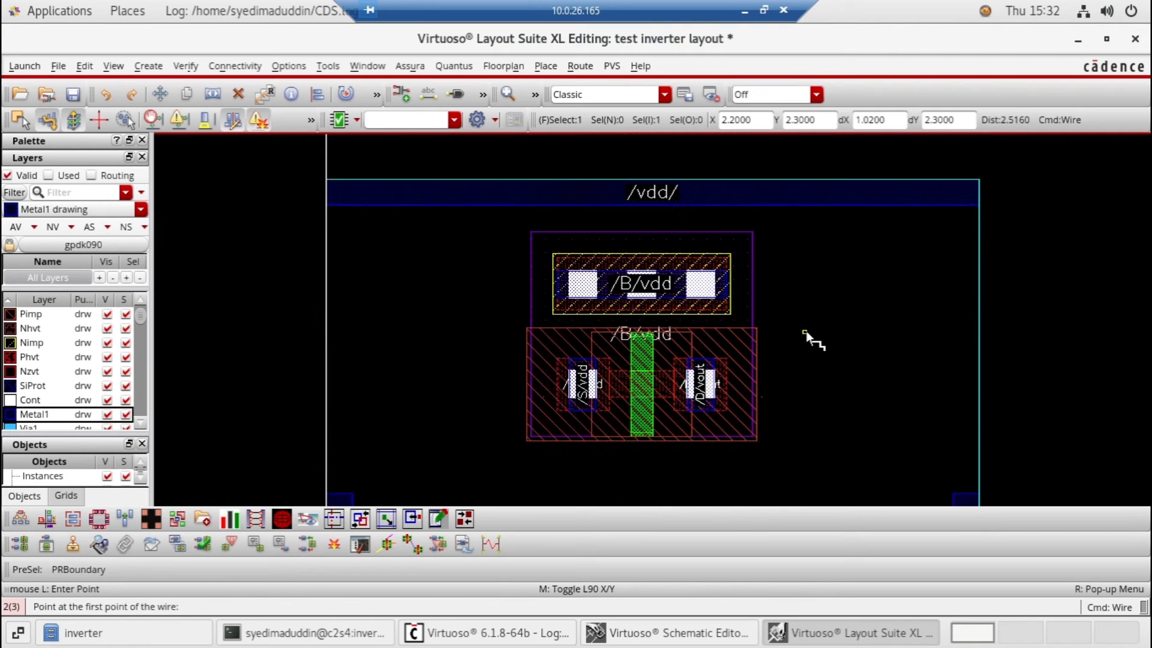
scroll(805, 331, "down", 4)
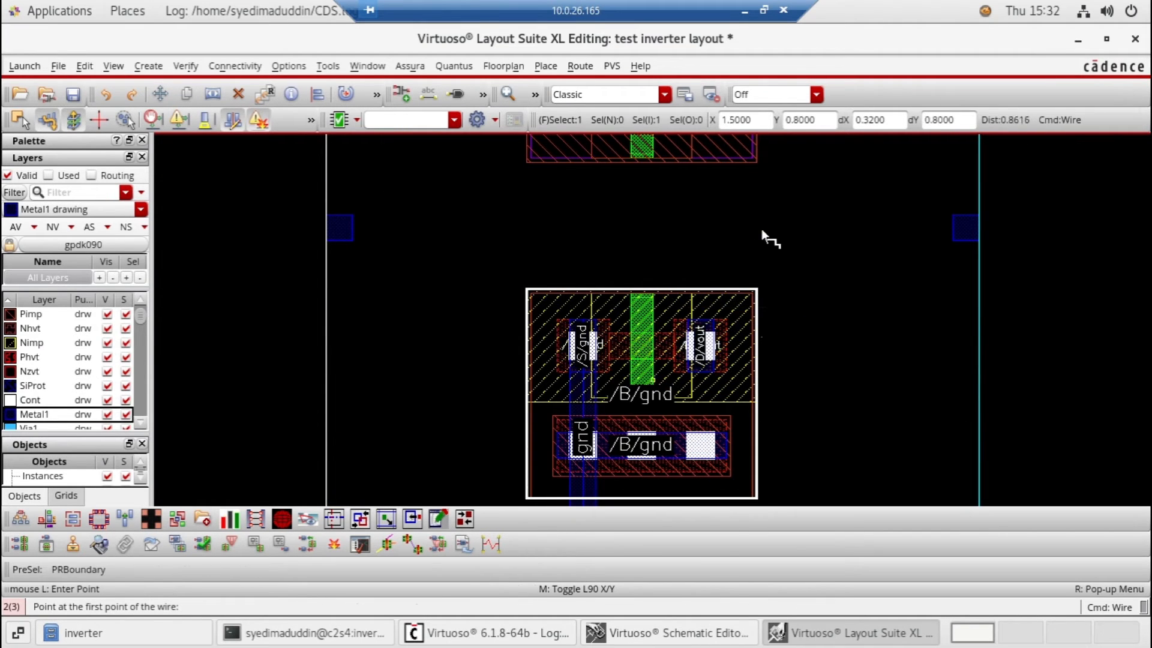
scroll(762, 231, "up", 5)
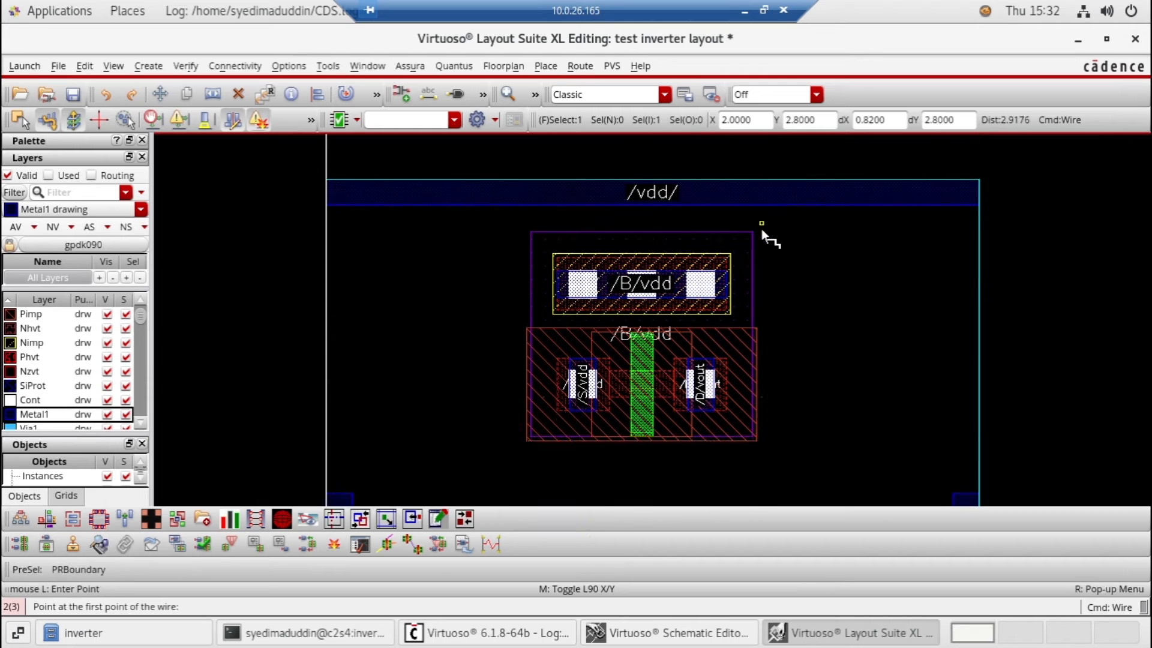
left_click(584, 410)
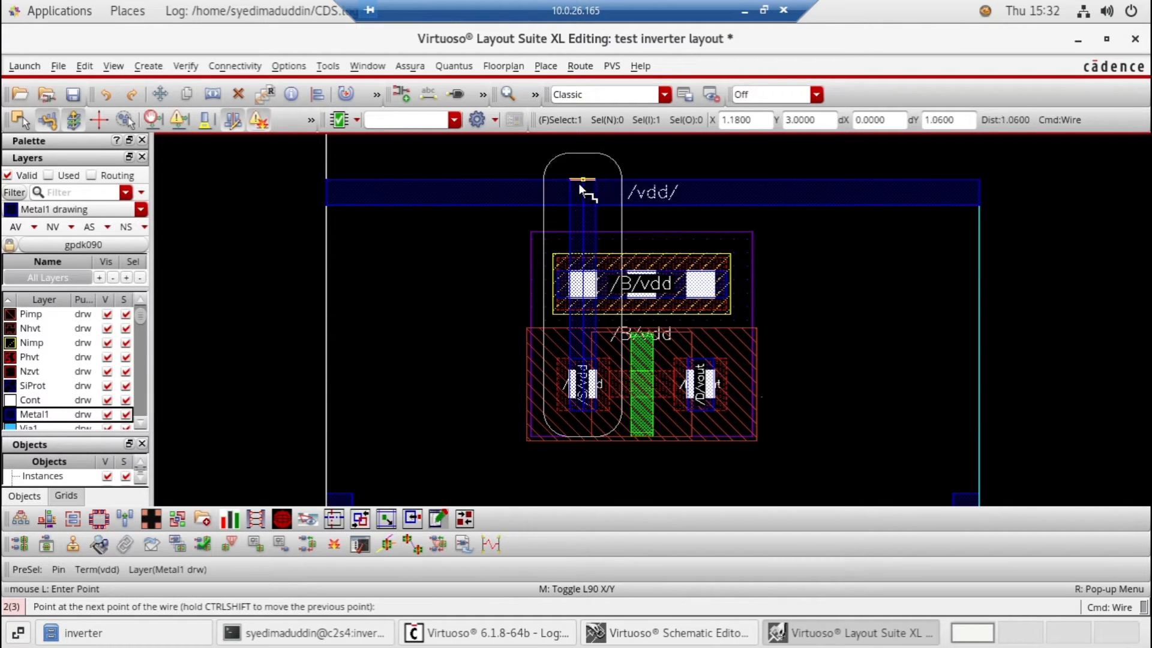
double_click(578, 184)
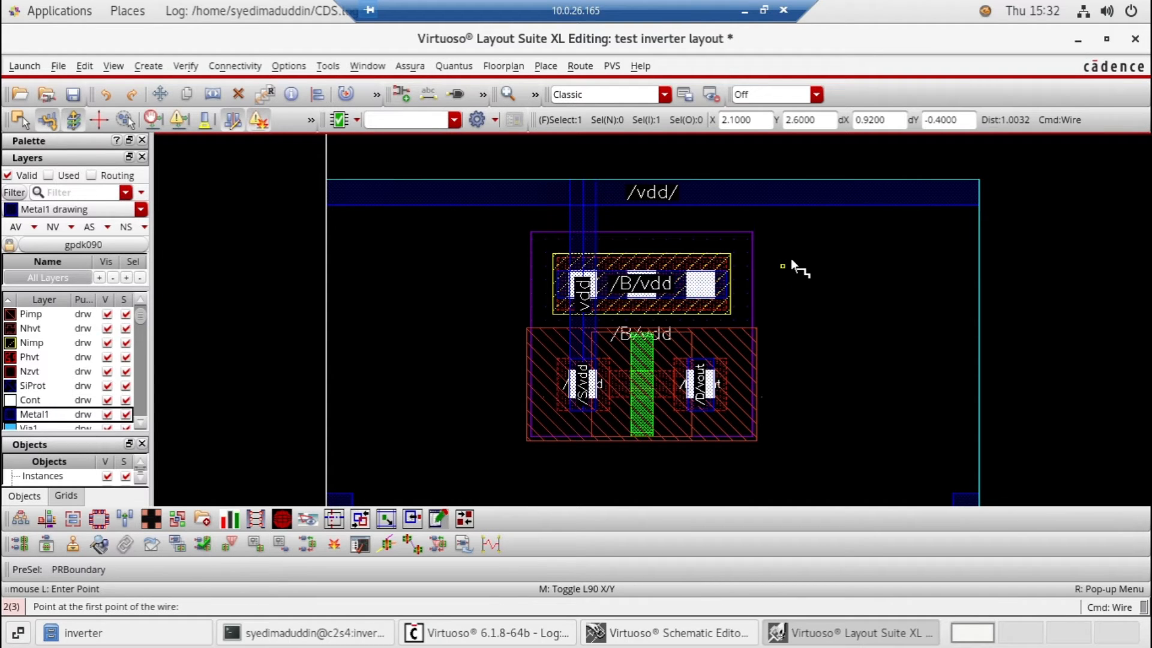
Route a vertical Metal1 wire from the pmos drain down to the nmos drain
scroll(791, 258, "down", 2)
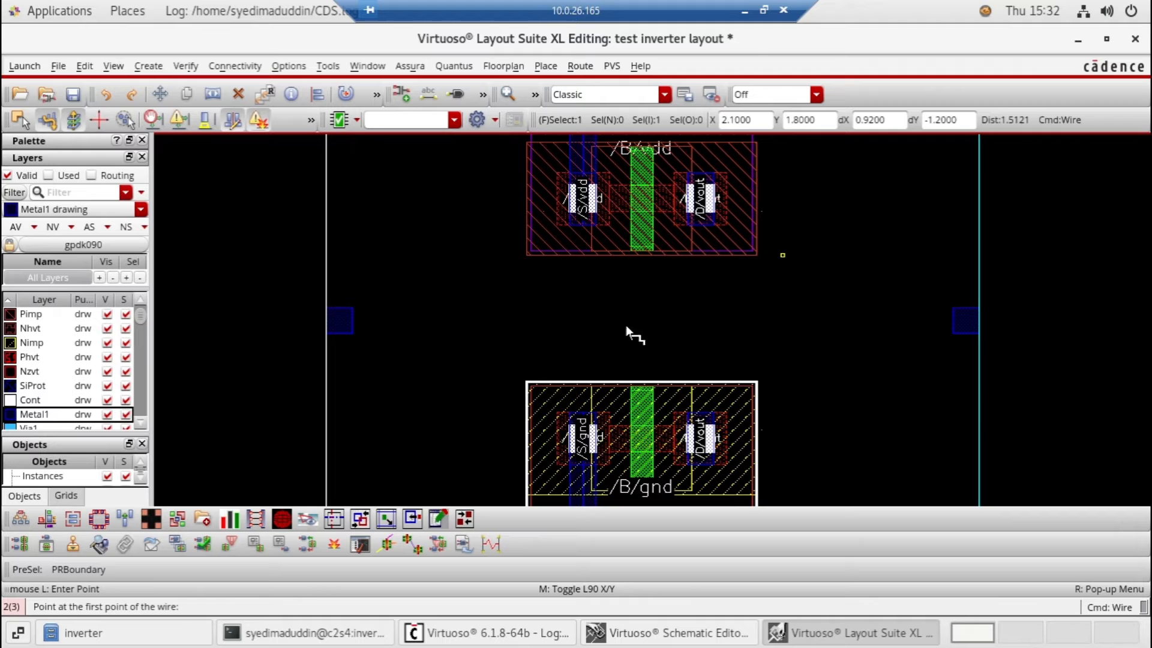
scroll(626, 418, "down", 1)
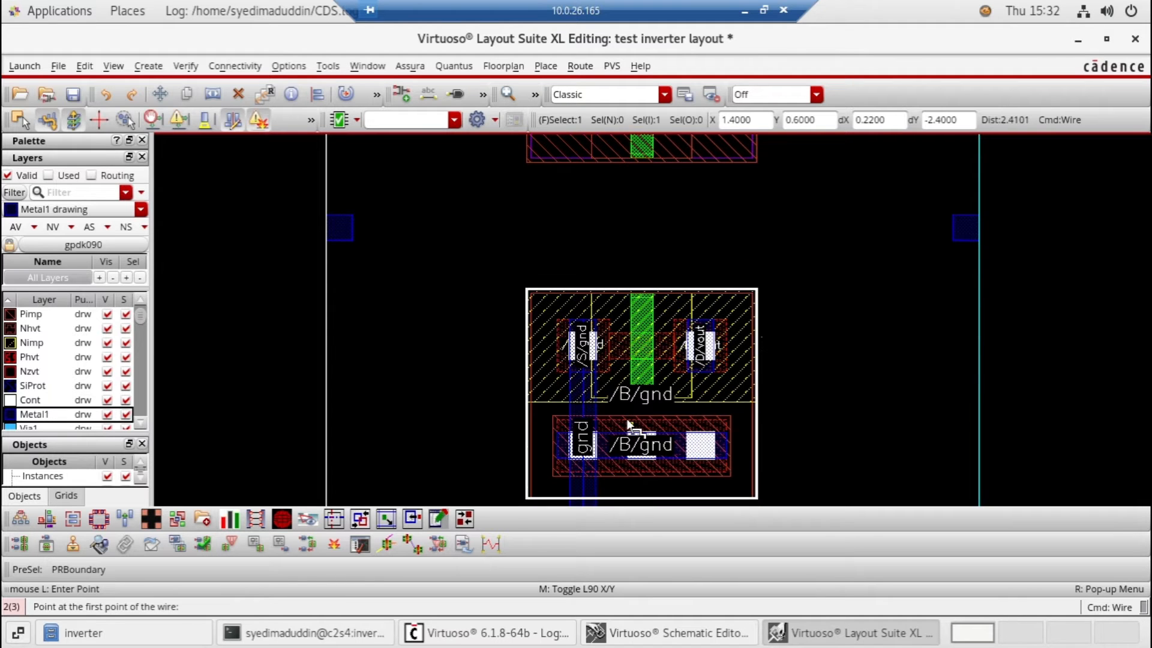
scroll(628, 424, "up", 1)
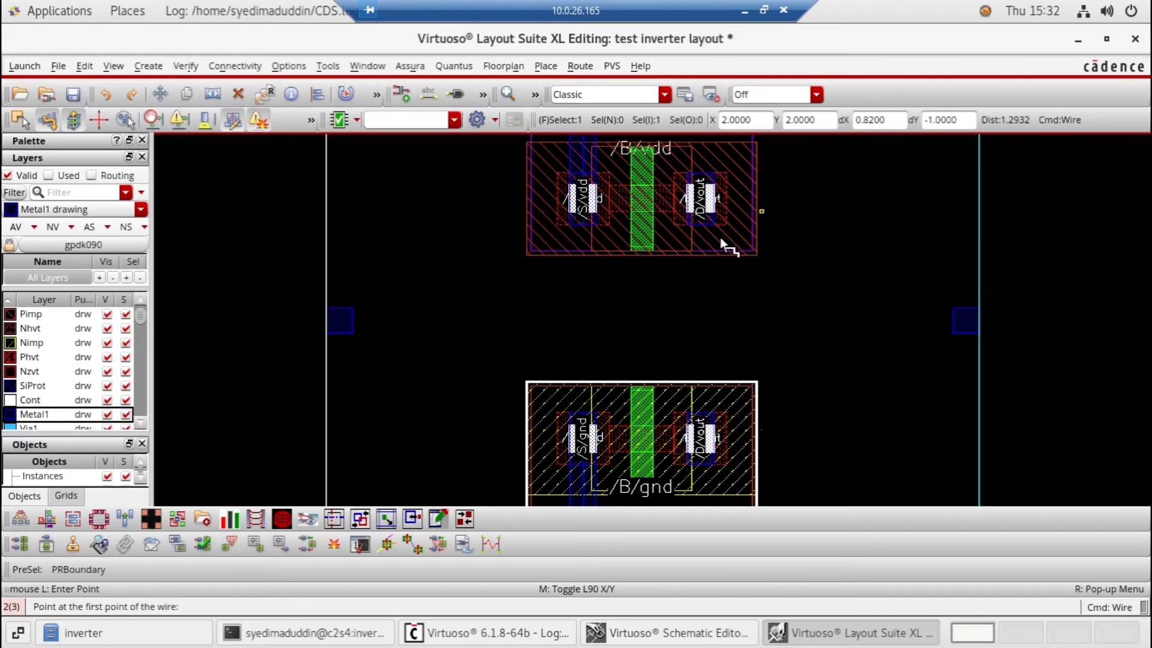
scroll(729, 275, "down", 2)
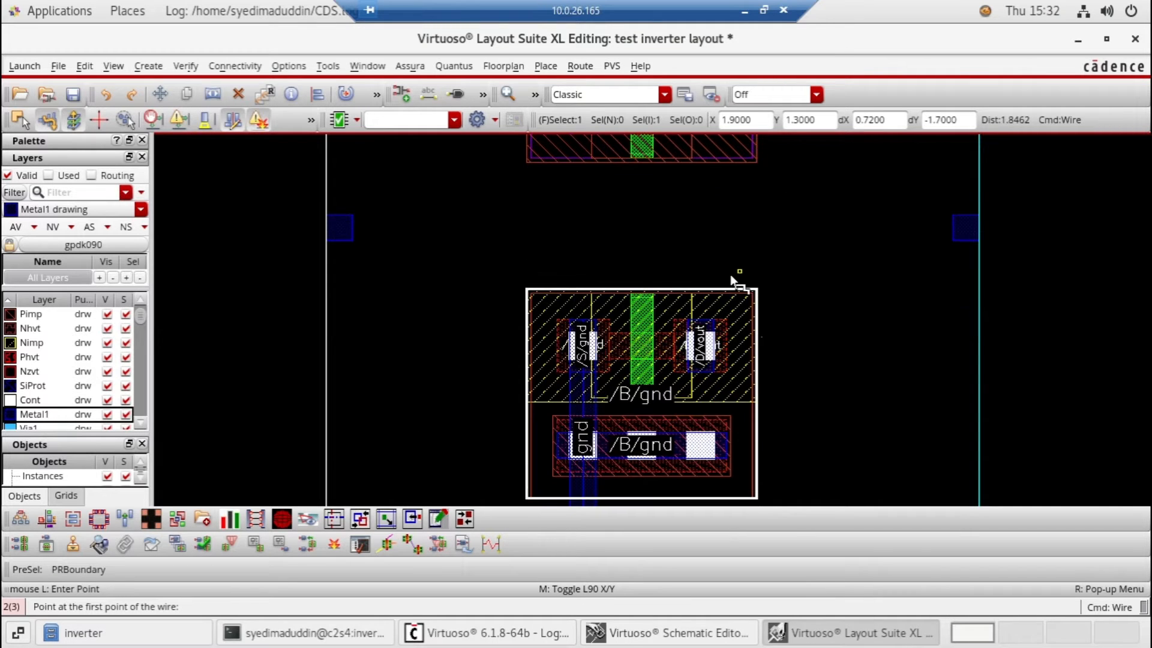
scroll(729, 275, "up", 3)
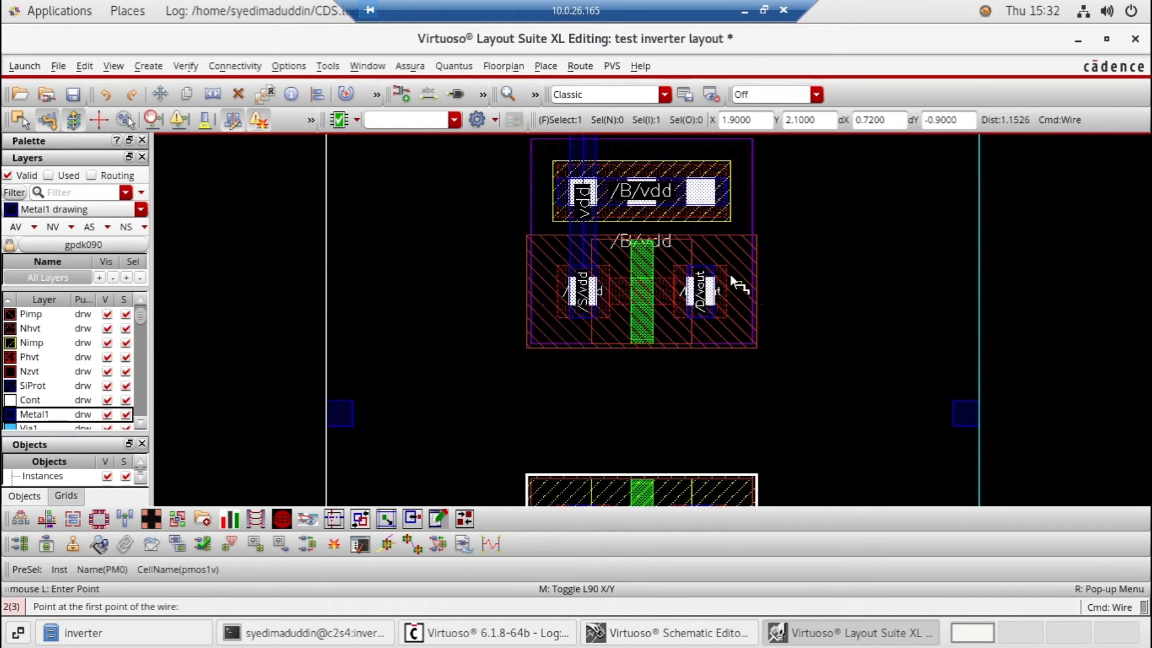
scroll(730, 276, "up", 1)
scroll(730, 276, "down", 1)
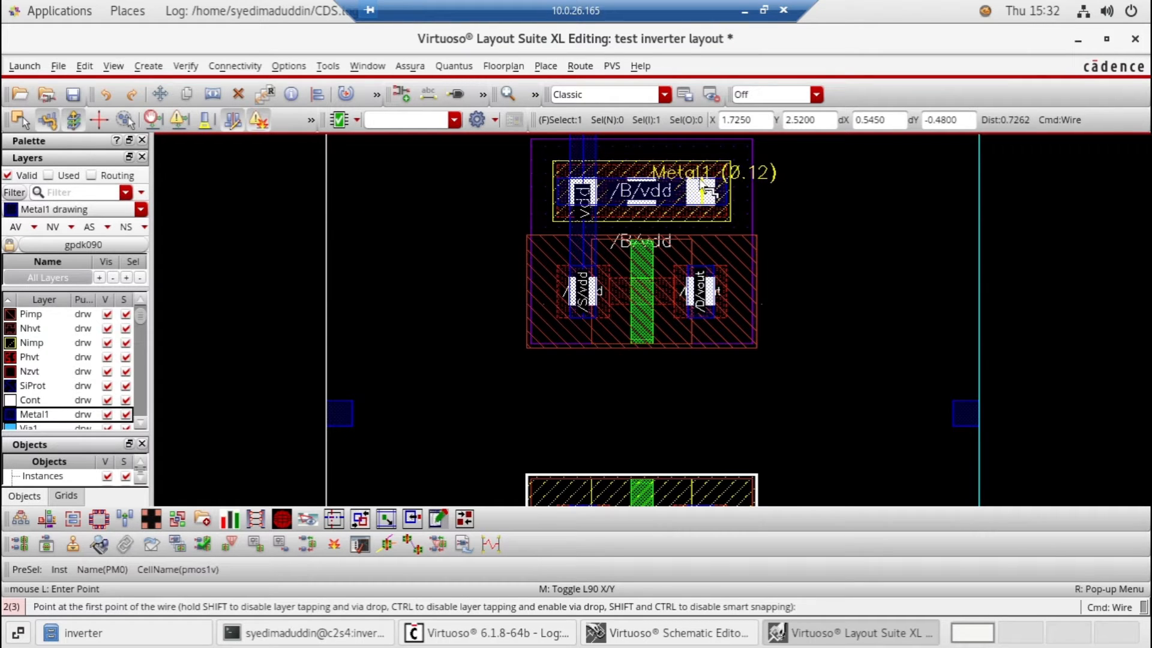
left_click(699, 267)
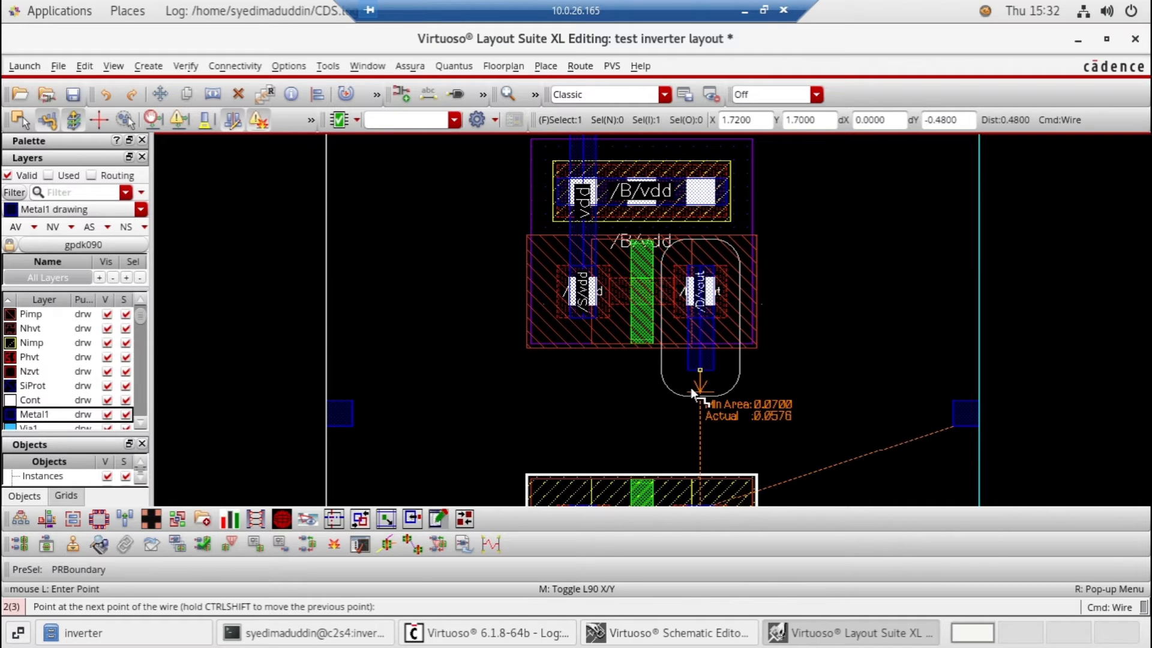
scroll(693, 384, "down", 2)
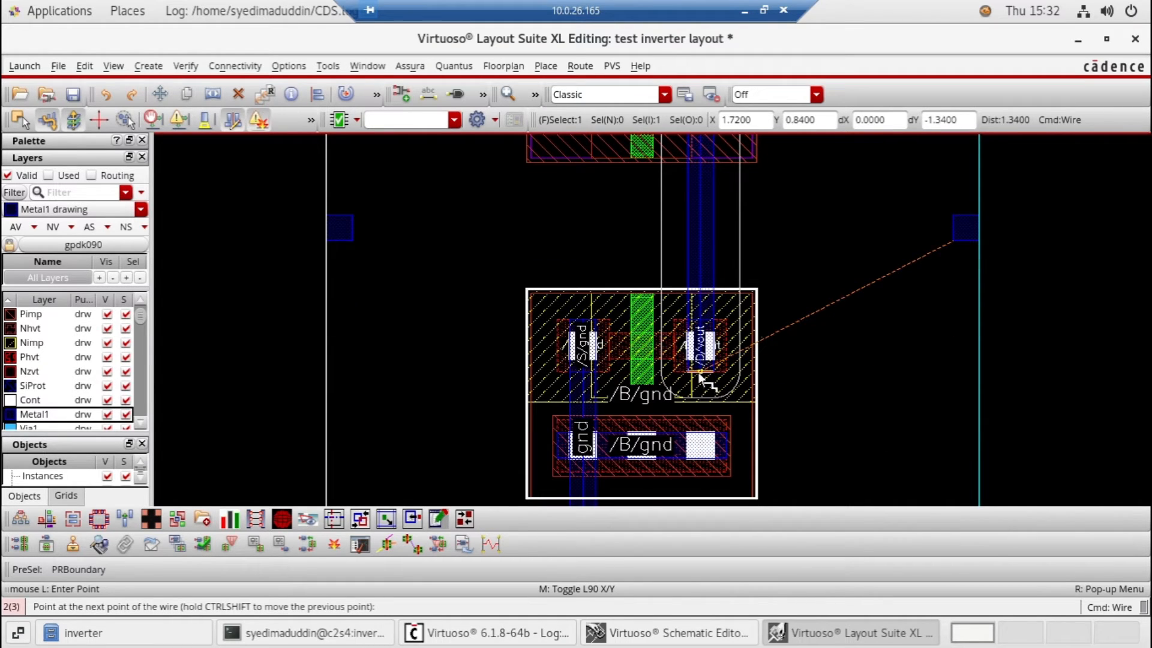
double_click(700, 378)
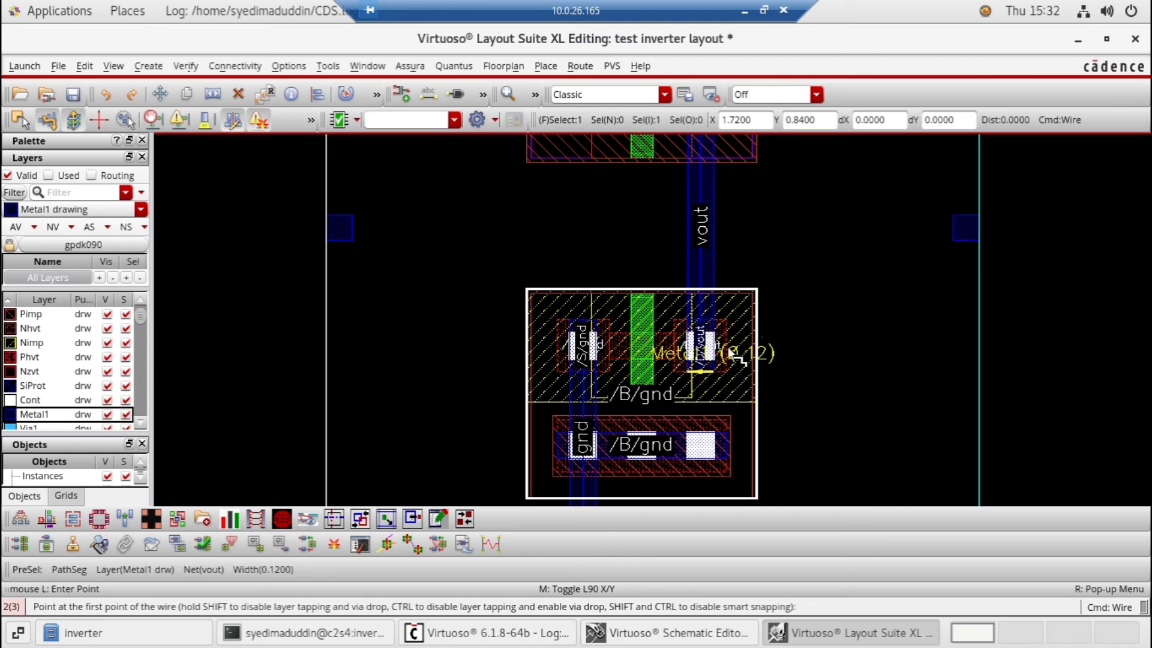
Route a horizontal Metal1 wire from the vout pin on the PR boundary to the vertical wire joining the drains
left_click(979, 228)
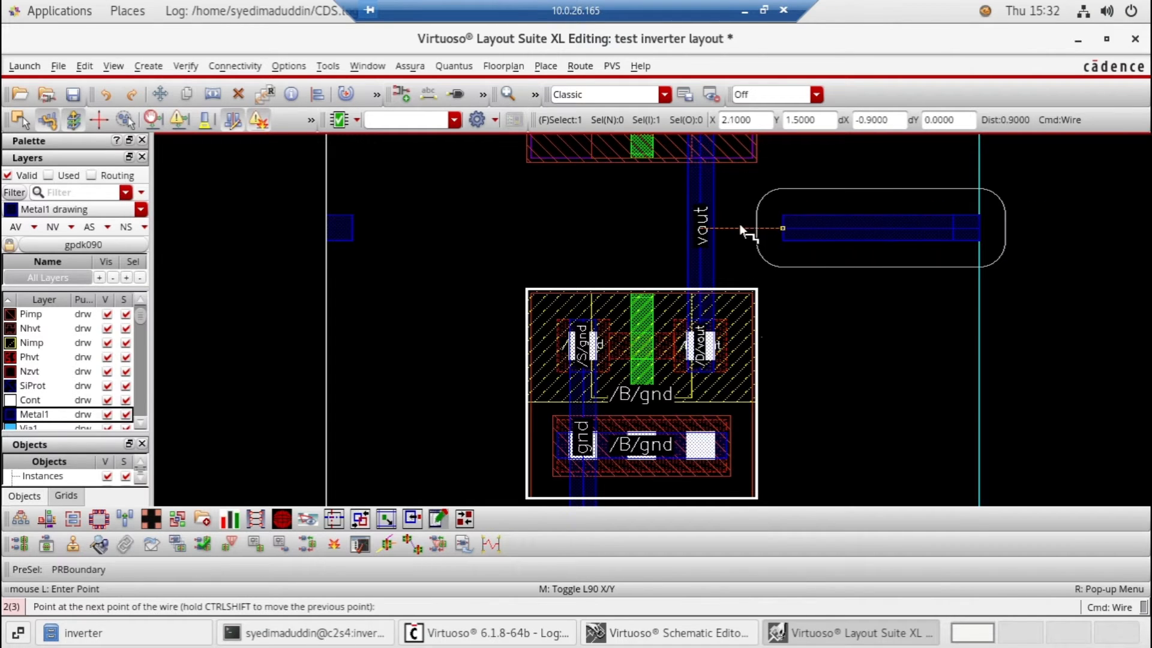
double_click(689, 228)
scroll(428, 210, "up", 2)
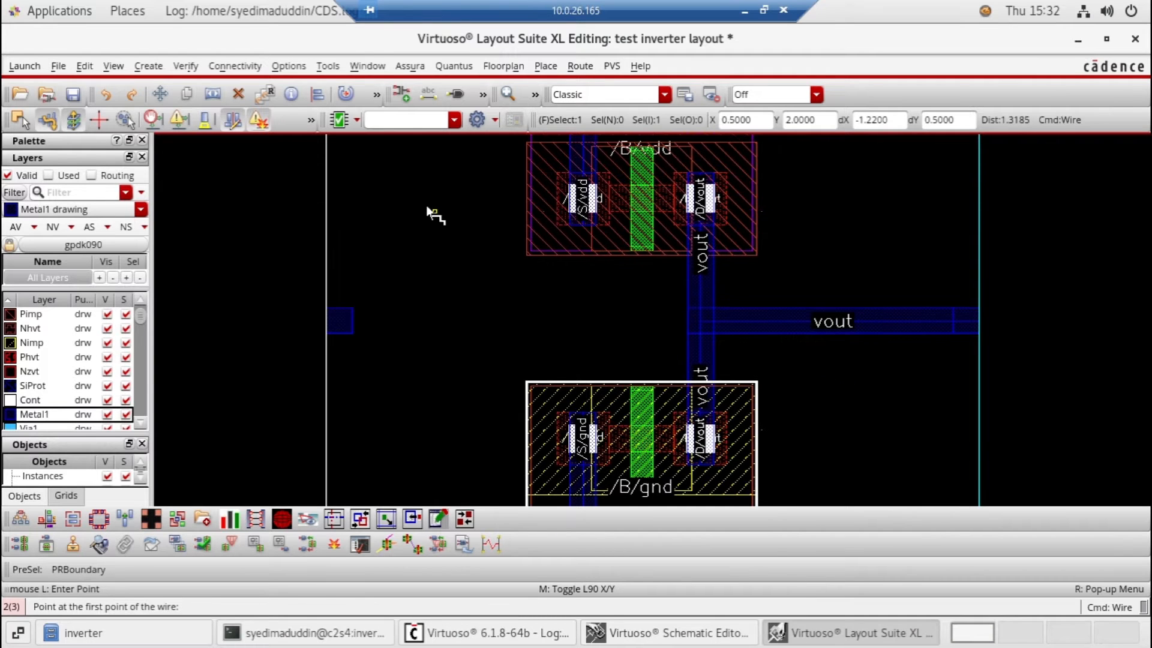
scroll(427, 208, "up", 2)
scroll(428, 208, "down", 1)
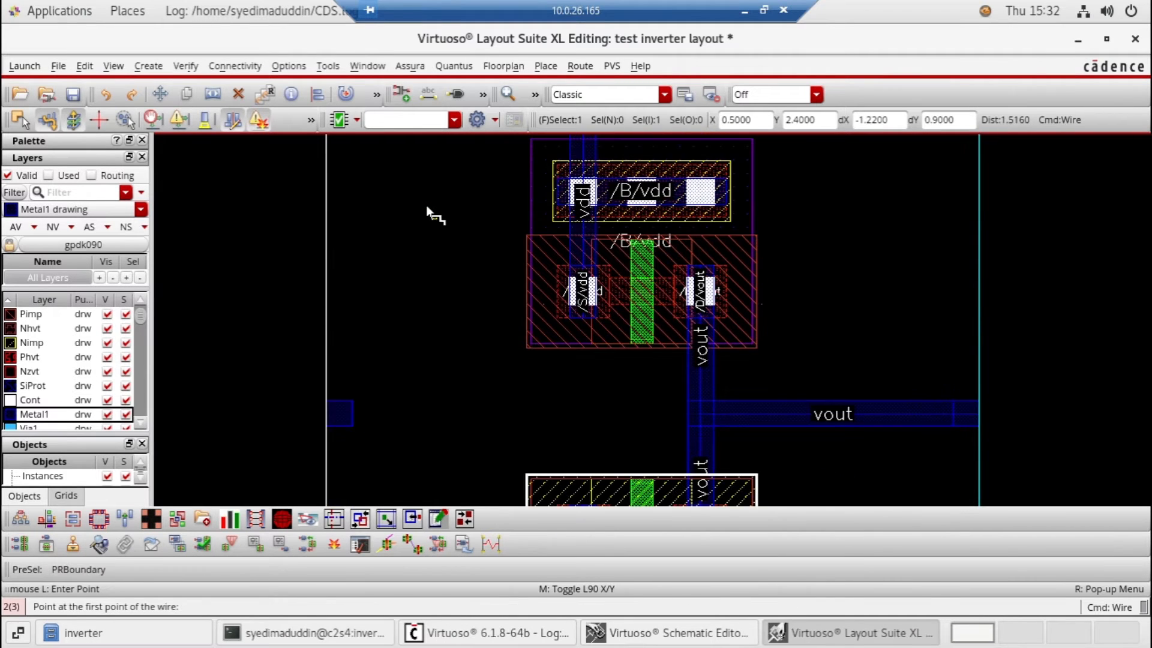
scroll(427, 207, "down", 1)
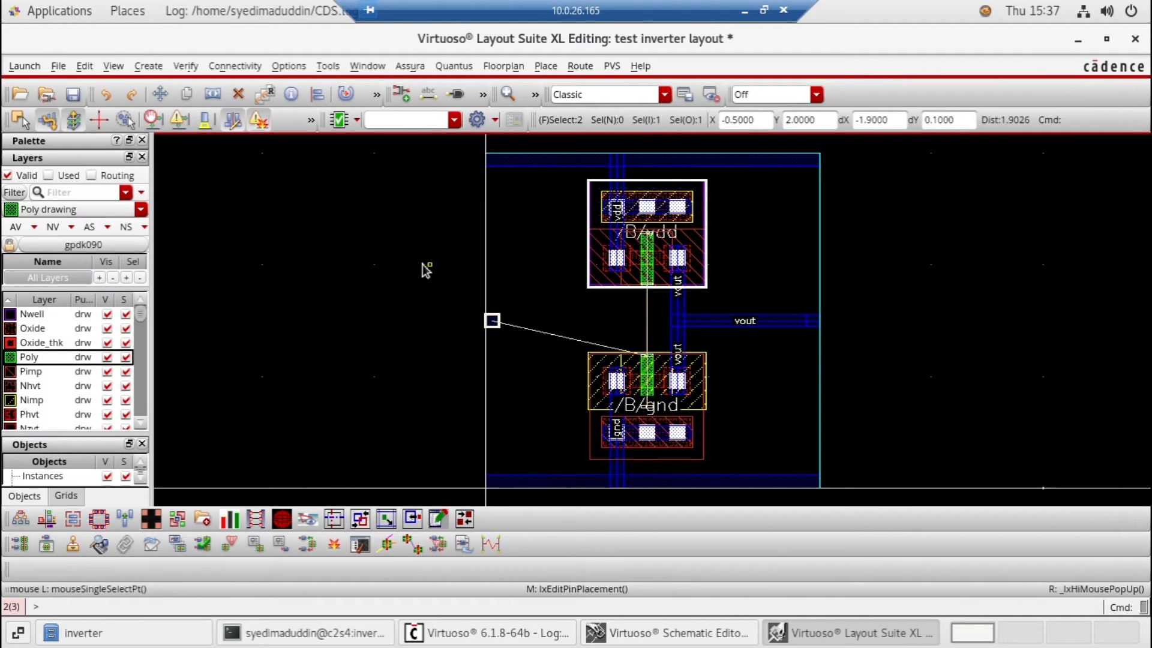
Set the display grid's minor spacing and X and Y snap spacing to 0.01 and turn on pin names
key("s")
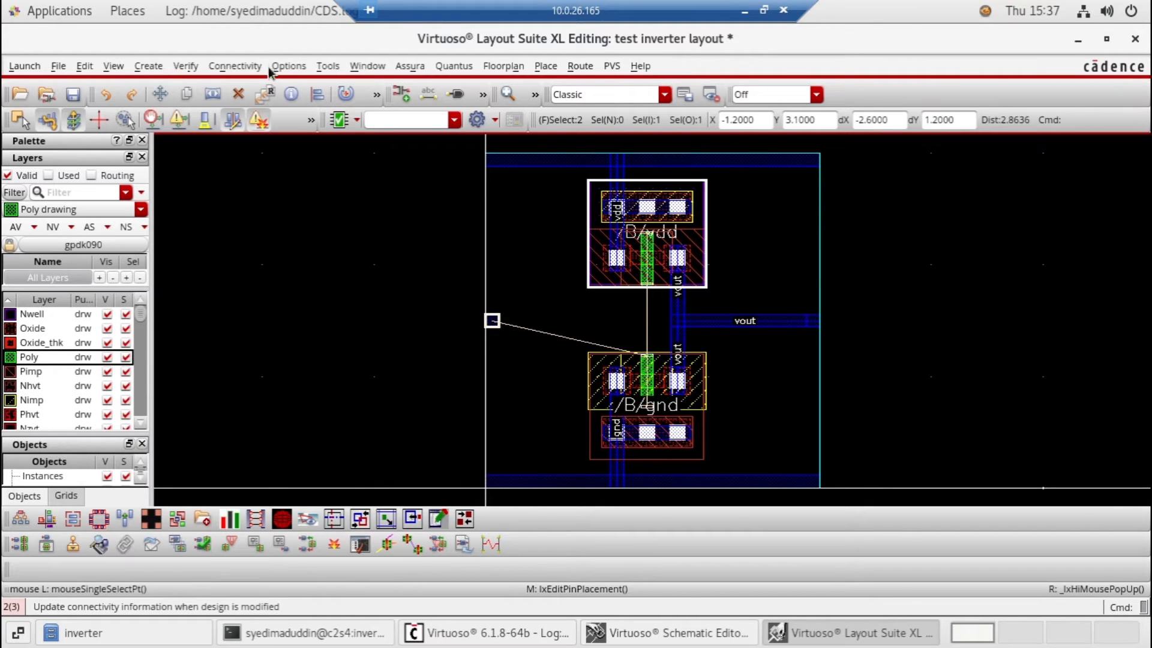
left_click(289, 67)
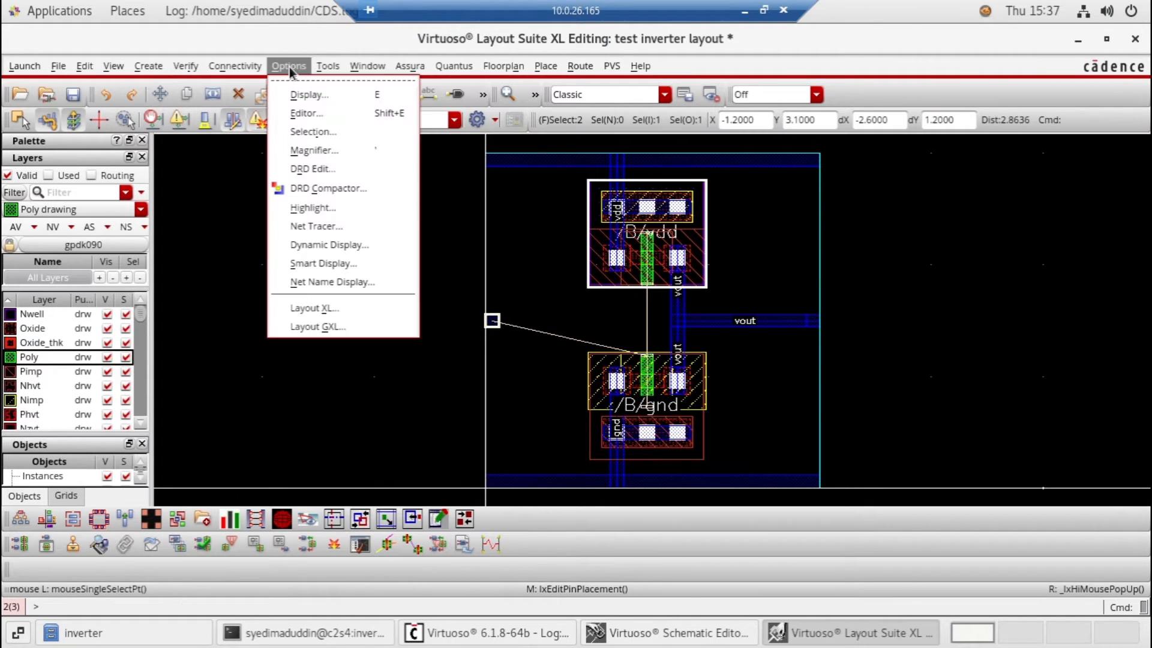
left_click(307, 95)
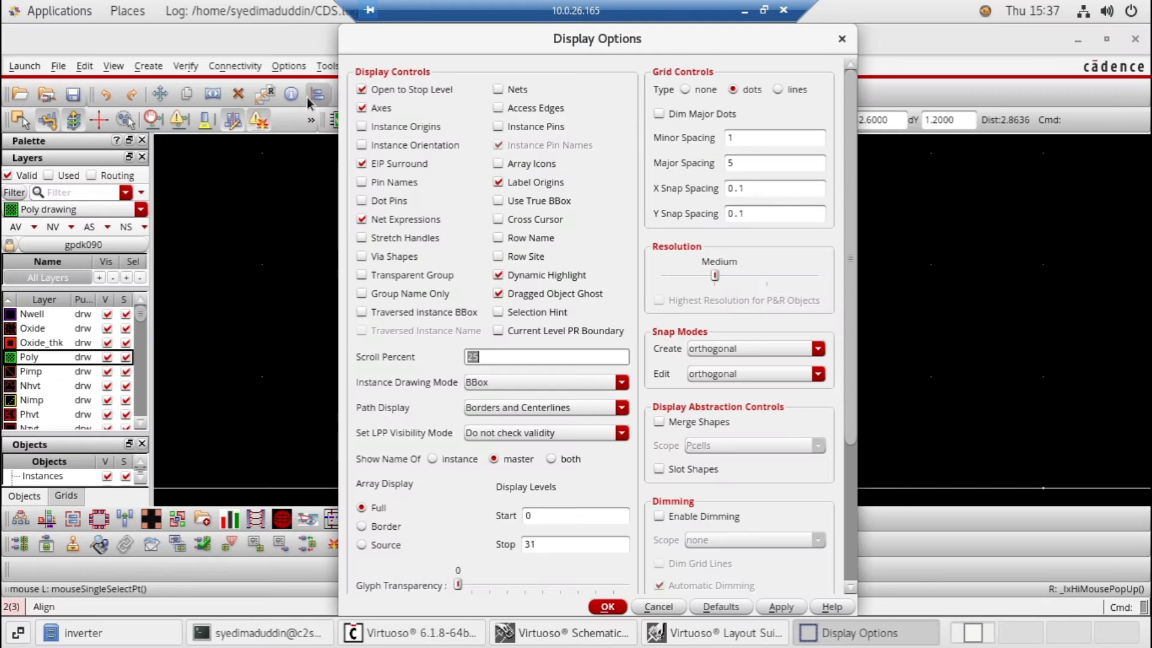
left_click(745, 213)
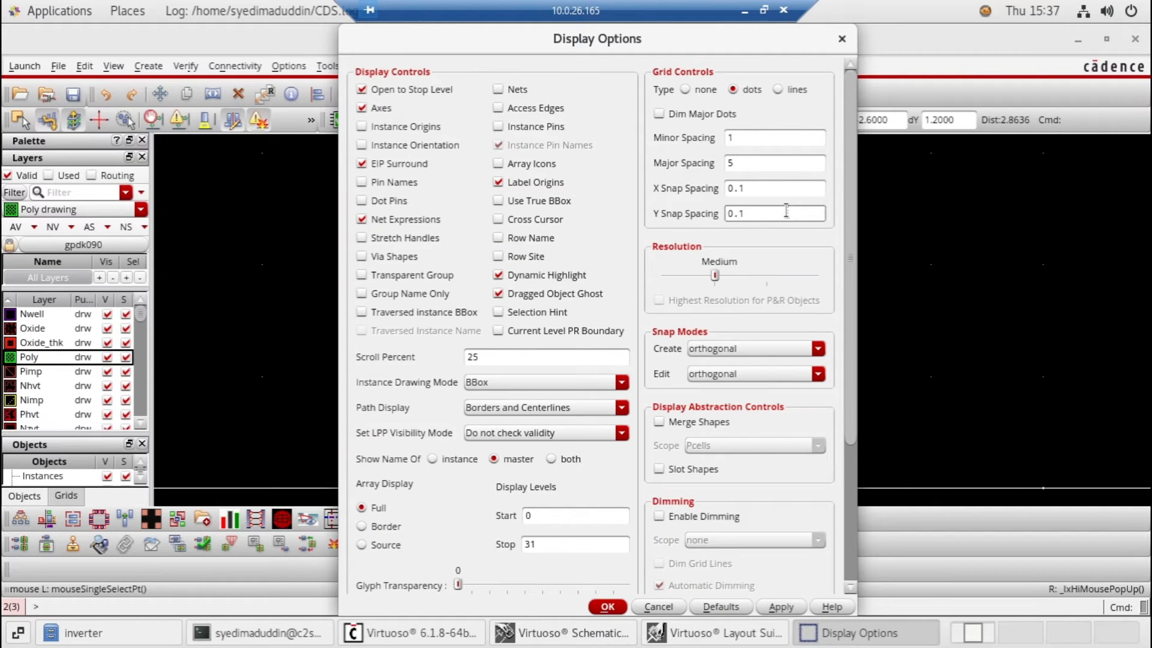
type("0")
left_click(742, 190)
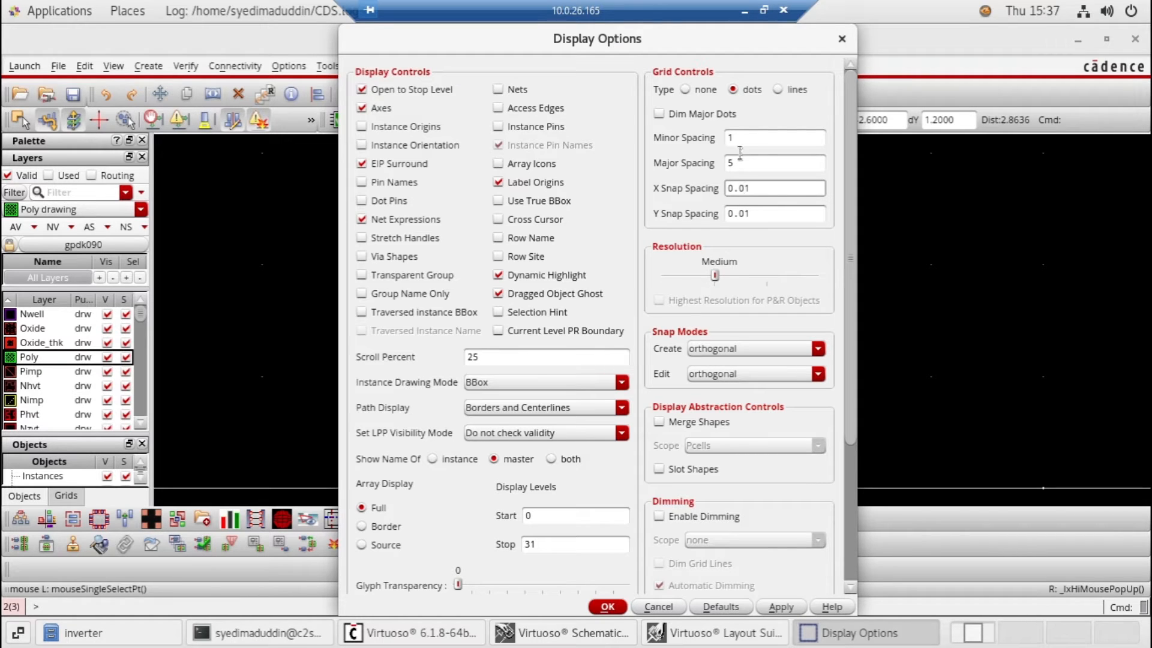
key("shift+Tab")
key("shift+Tab")
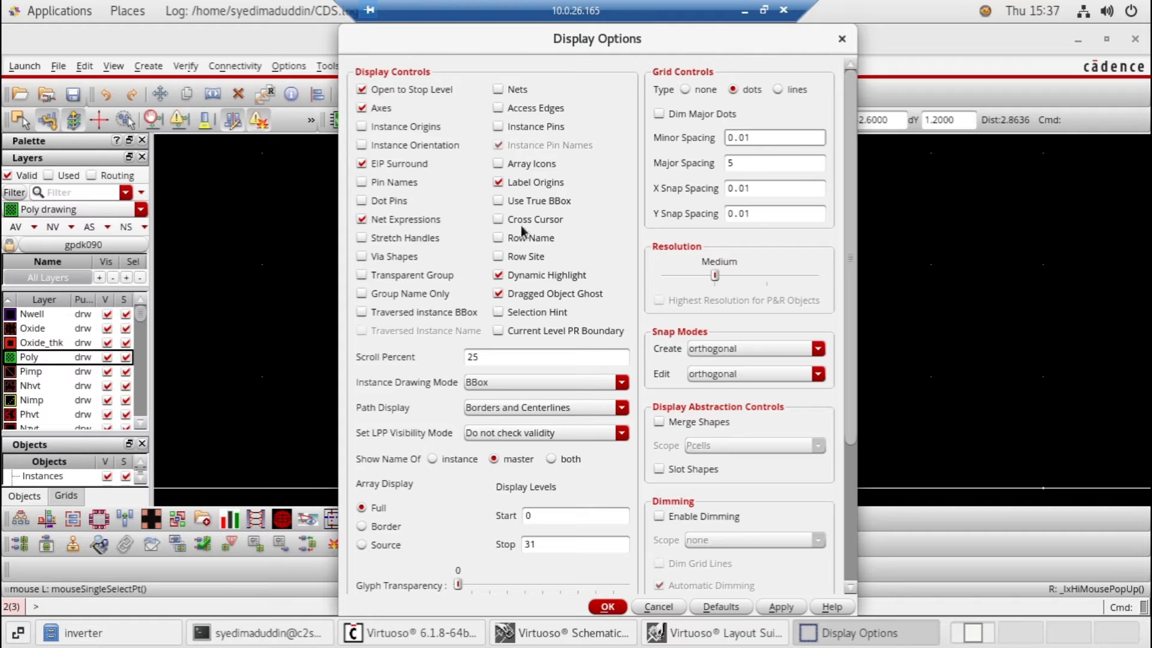
left_click(361, 183)
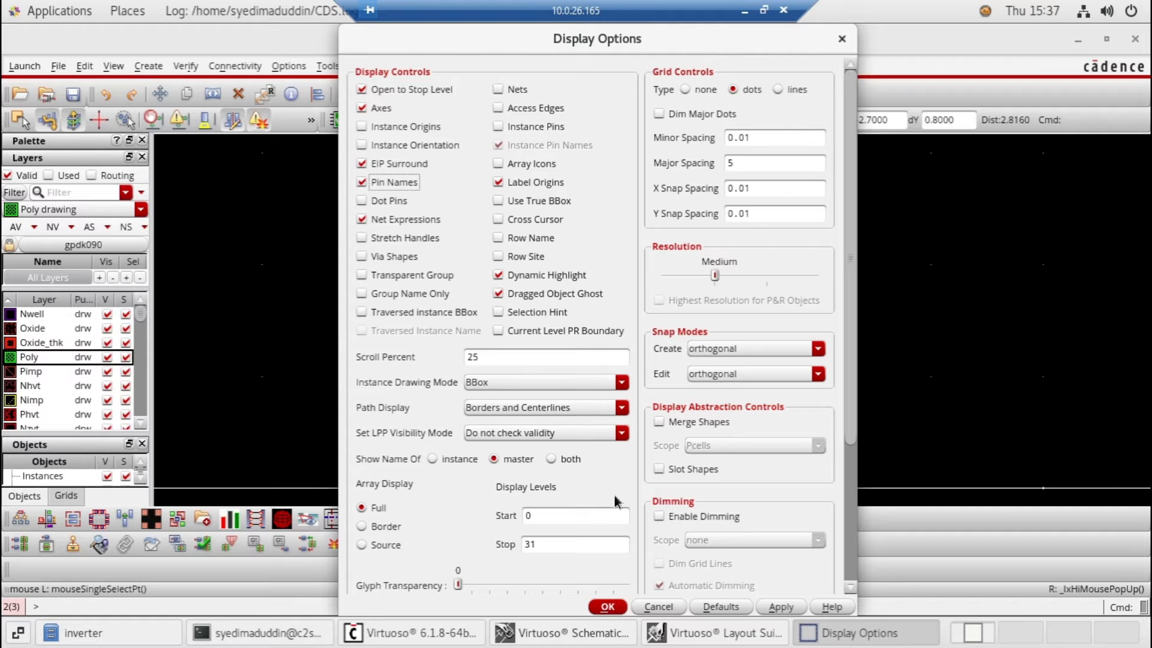
left_click(609, 610)
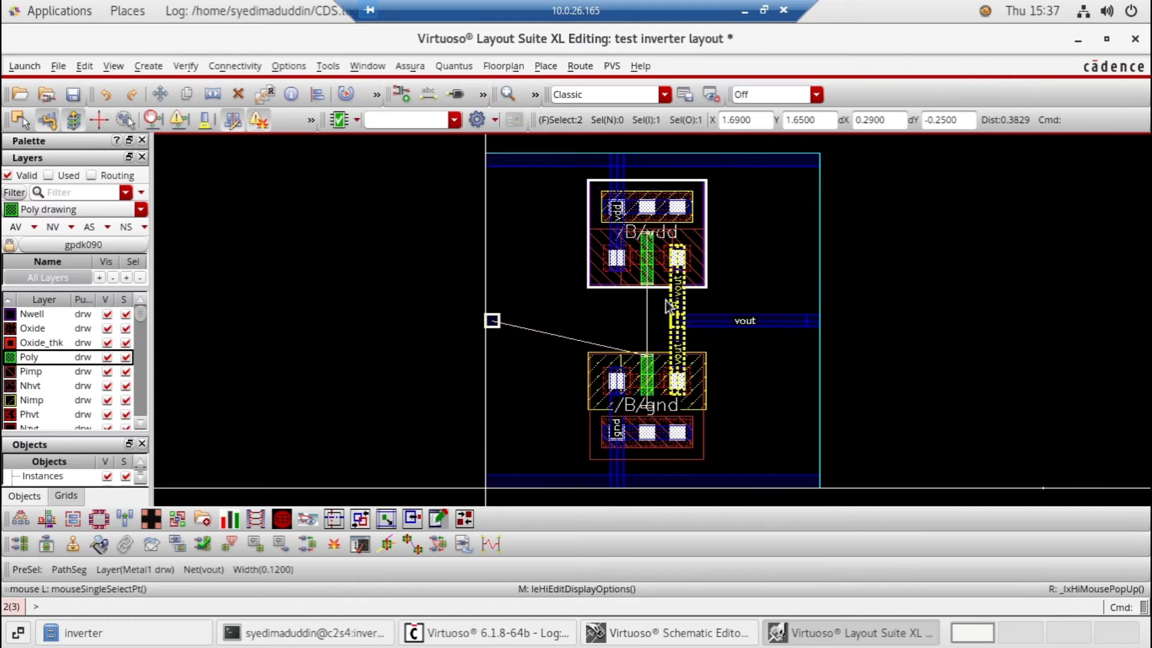
Draw a vertical Poly path connecting the pmos gate to the nmos gate
left_click(506, 95)
left_click(507, 95)
left_click(507, 95)
left_click(507, 95)
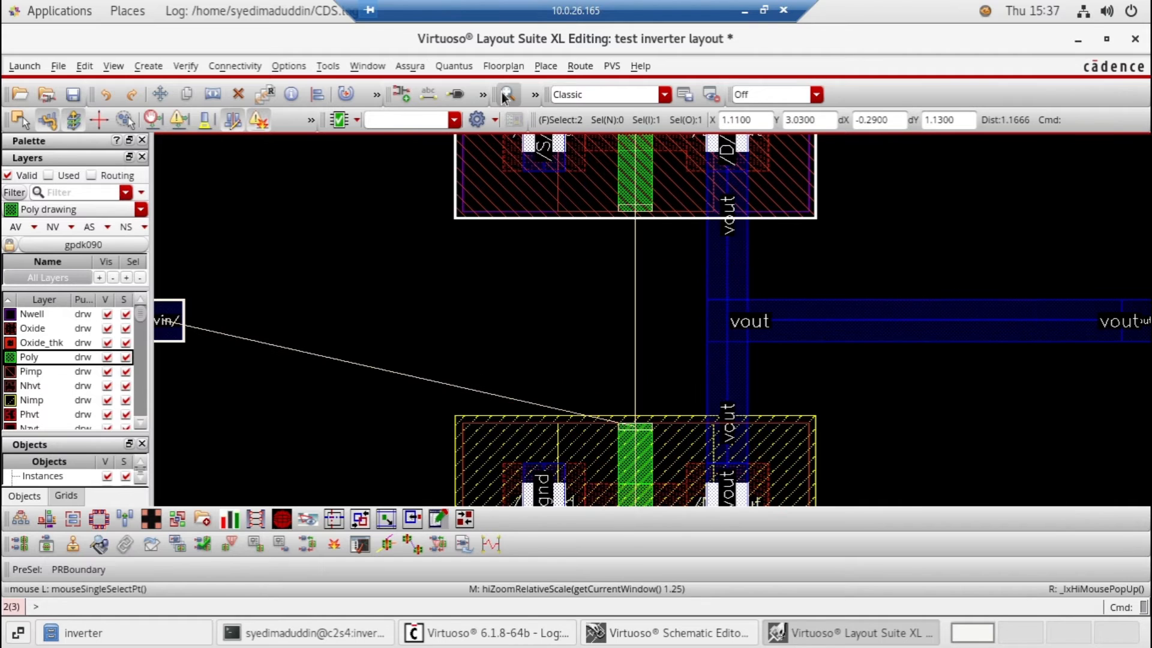
left_click(507, 95)
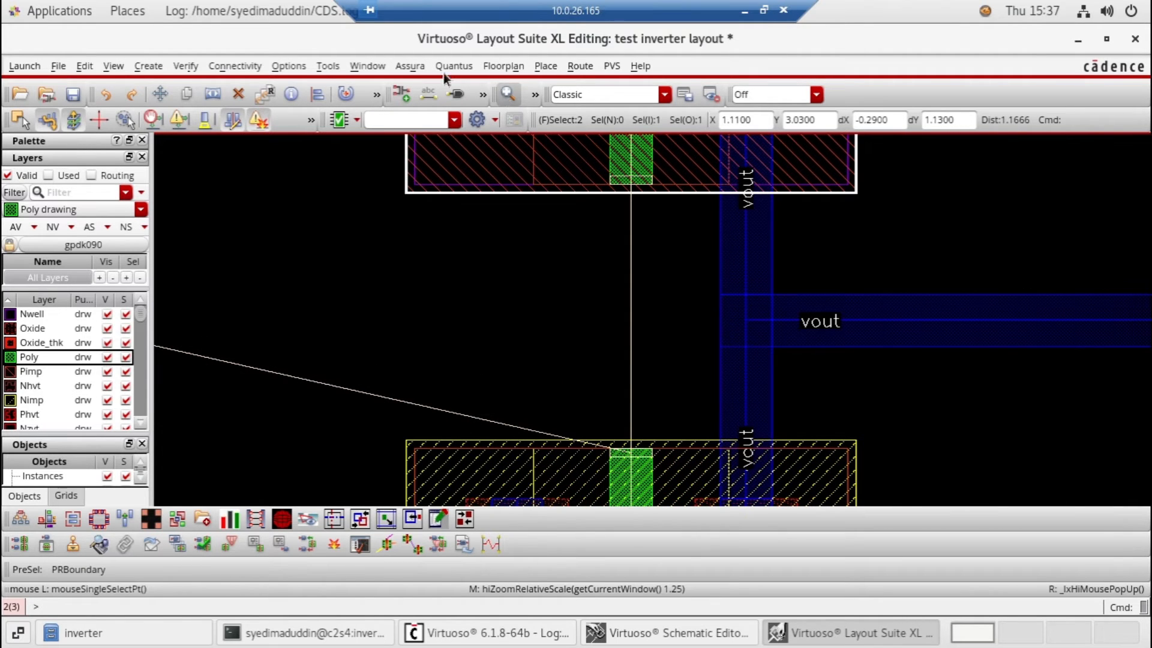
left_click(146, 66)
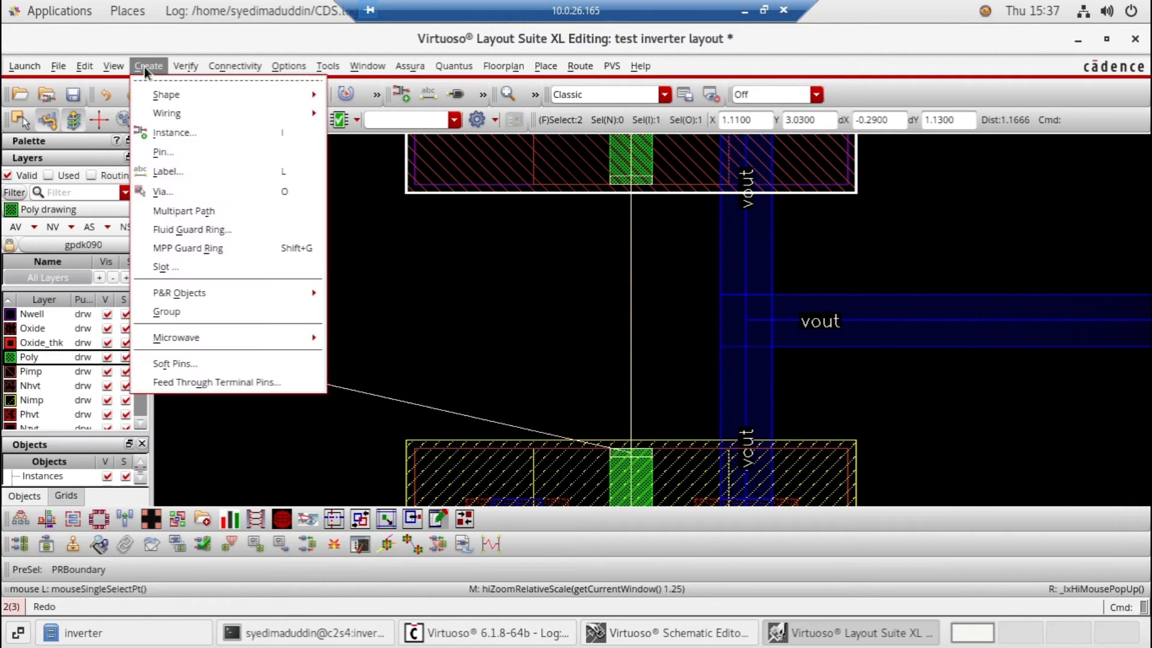
mouse_move(240, 87)
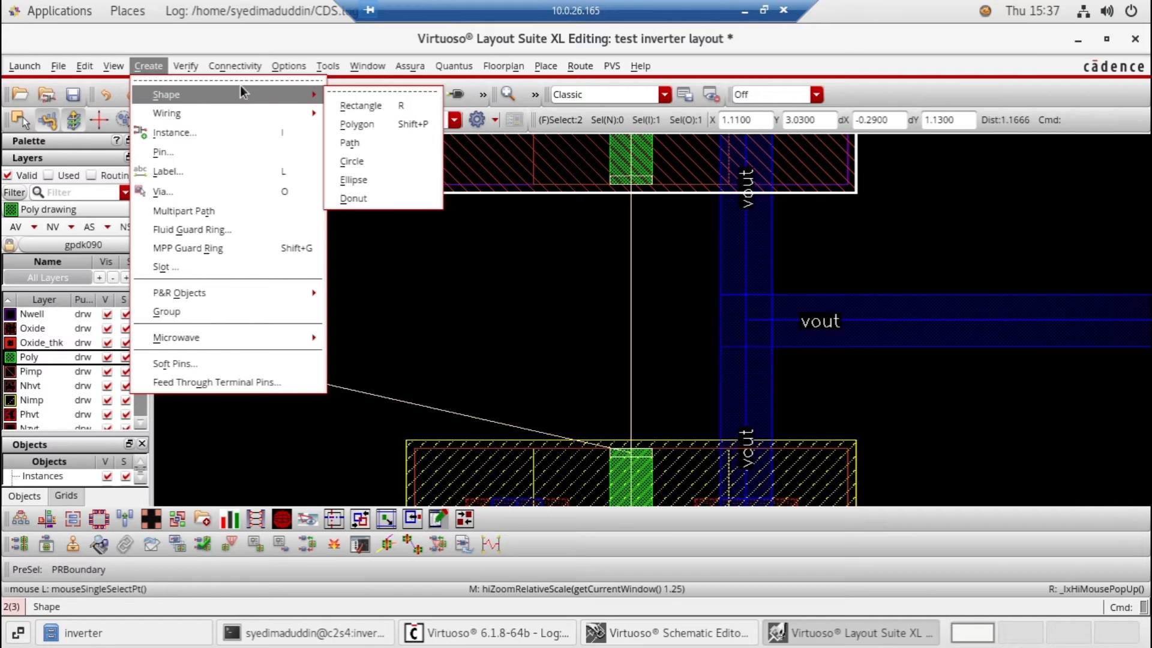
left_click(360, 142)
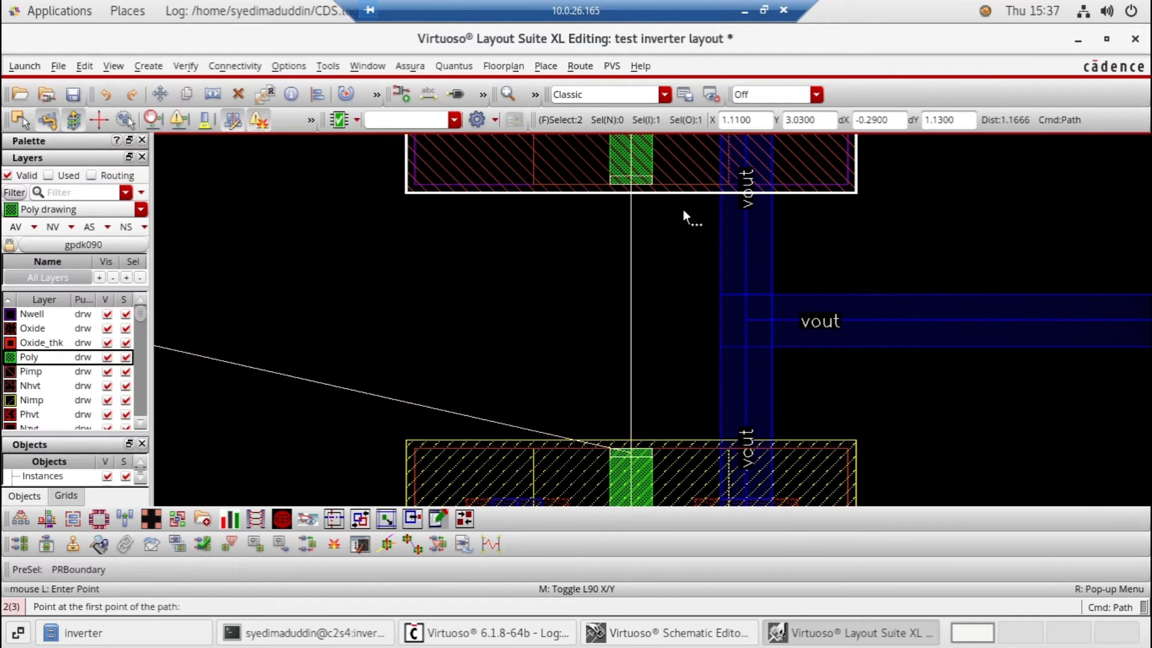
left_click(631, 179)
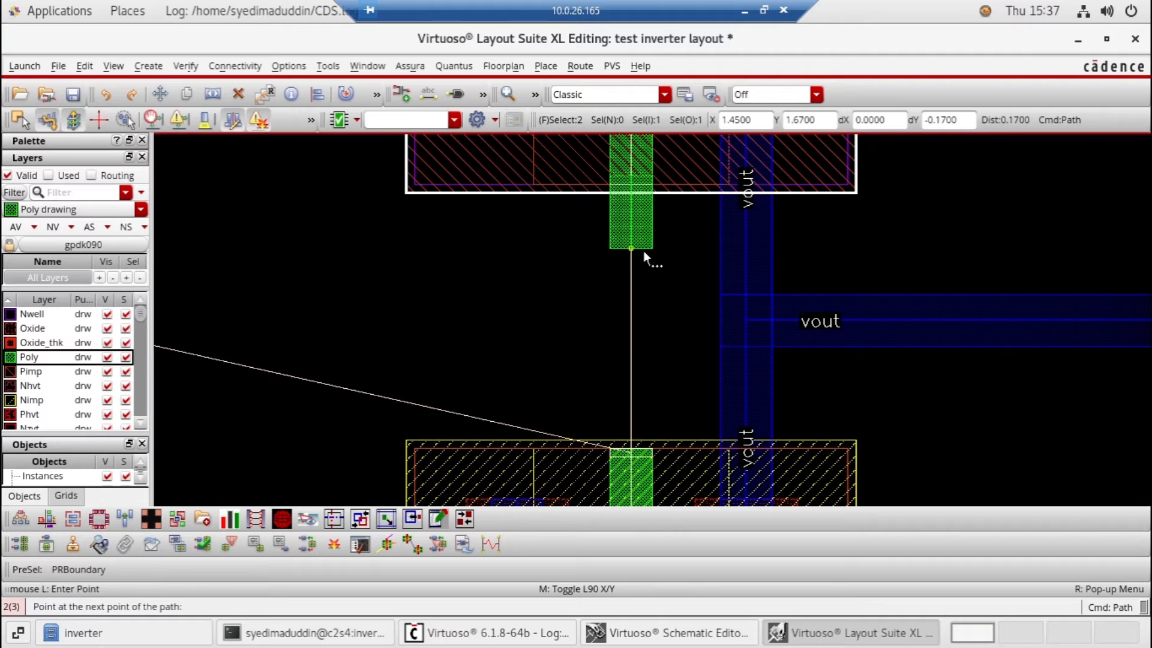
left_click(628, 456)
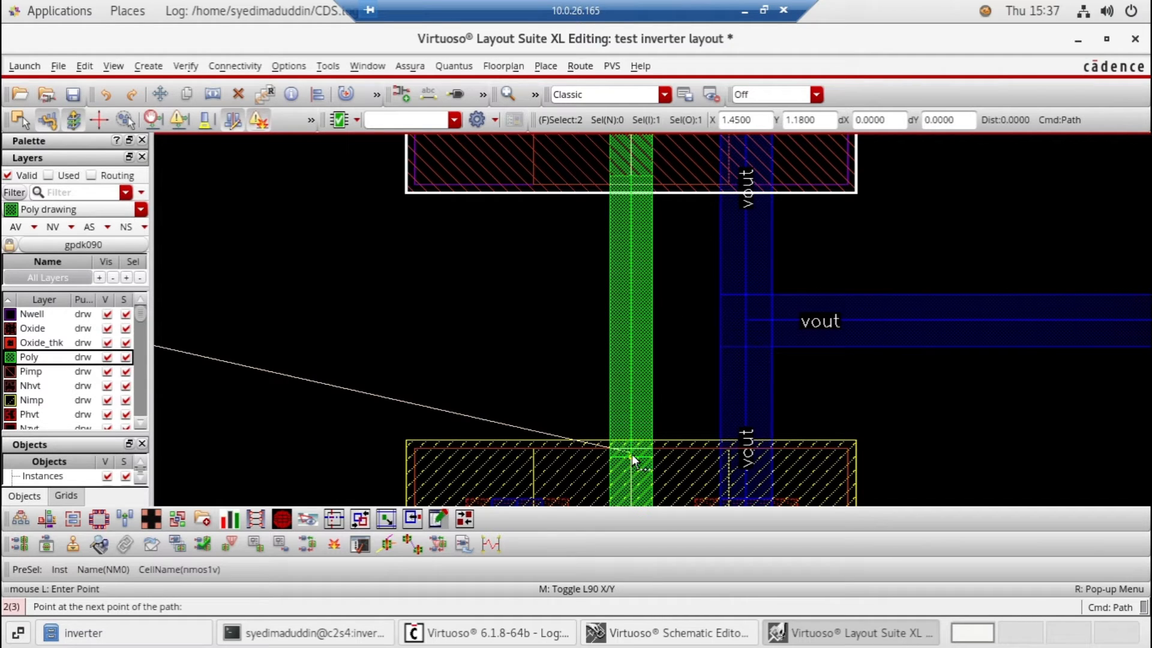
key("Return")
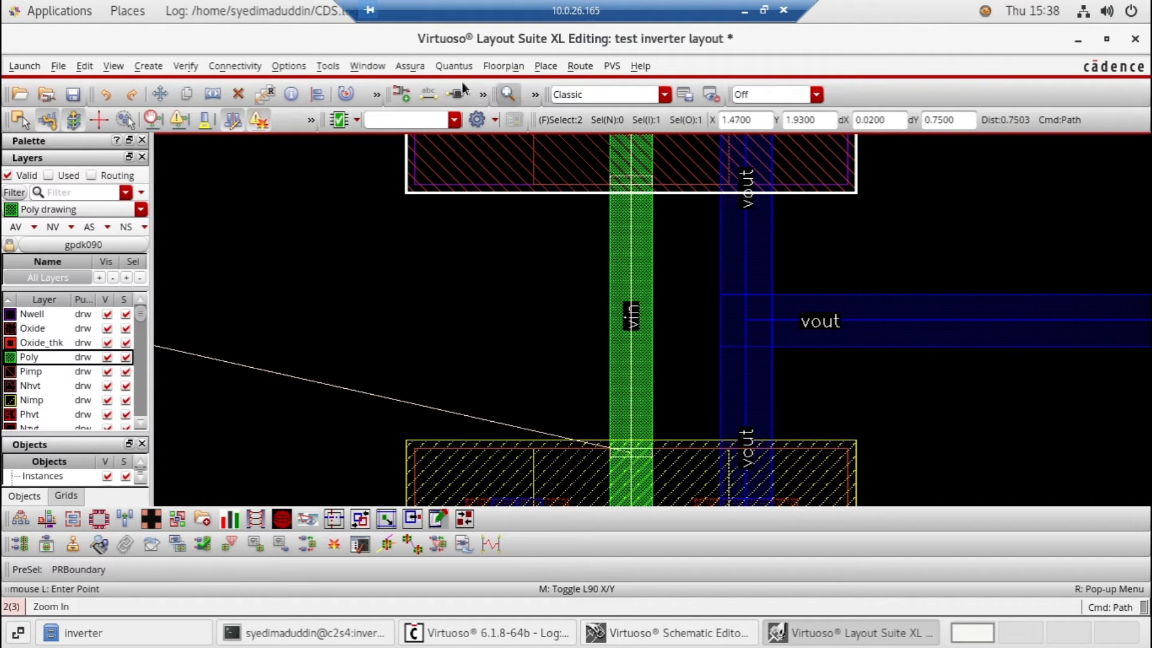
left_click(530, 97)
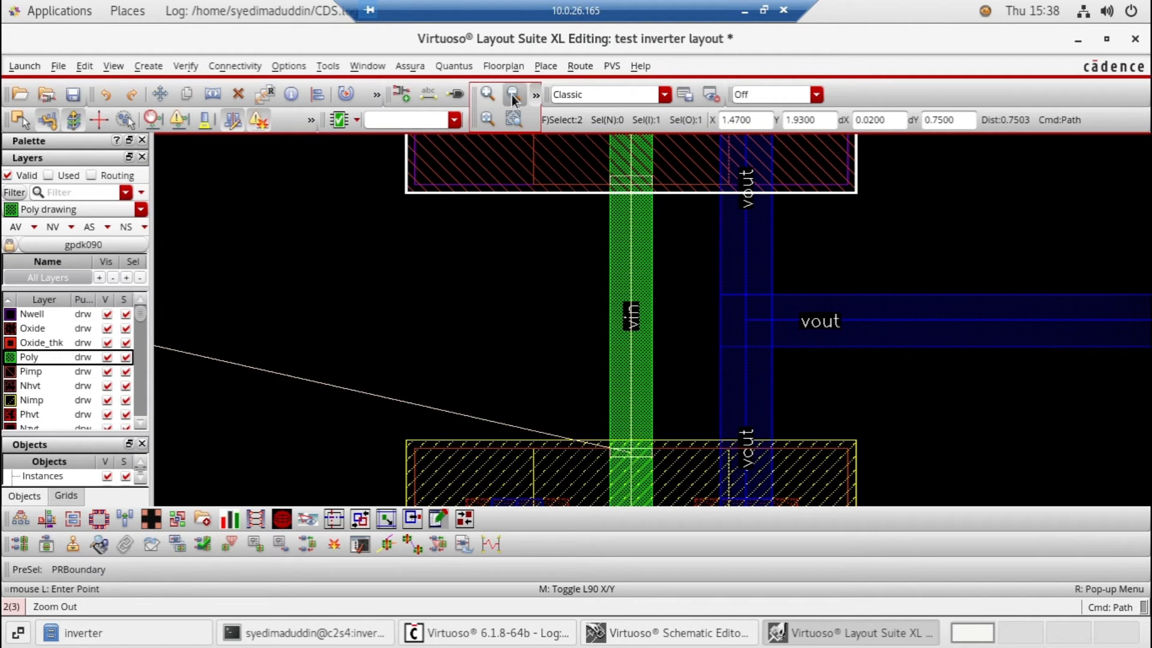
left_click(513, 97)
left_click(513, 98)
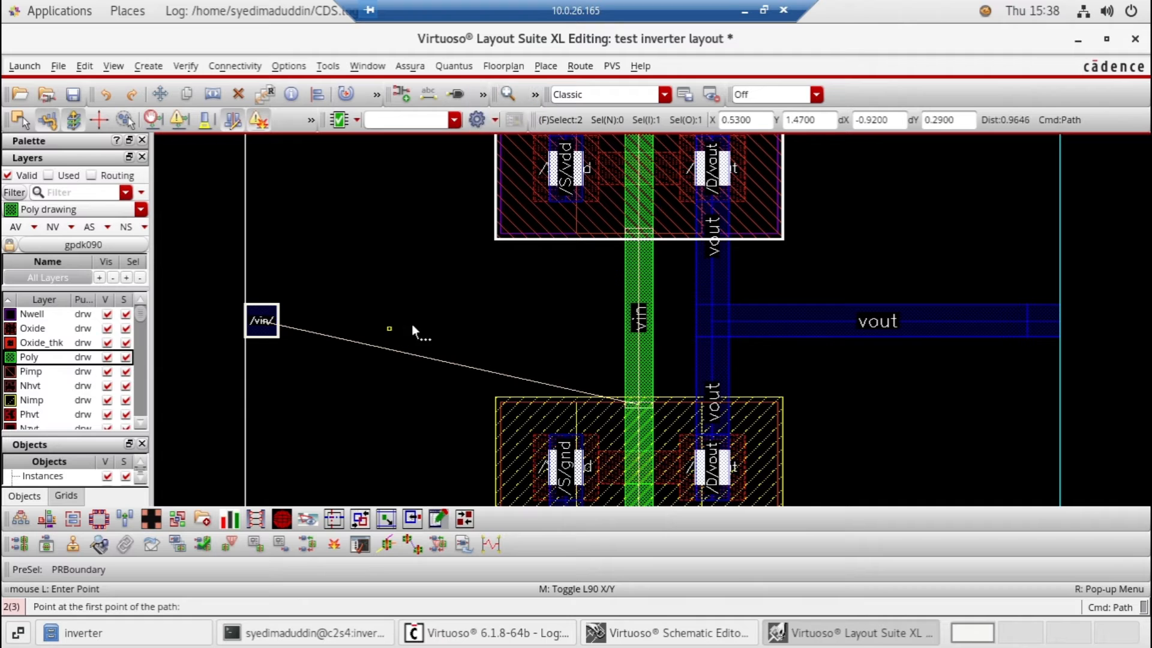
Place a rotated single M1_POv via between the vin pin and the vertical Poly gate path
key("Escape")
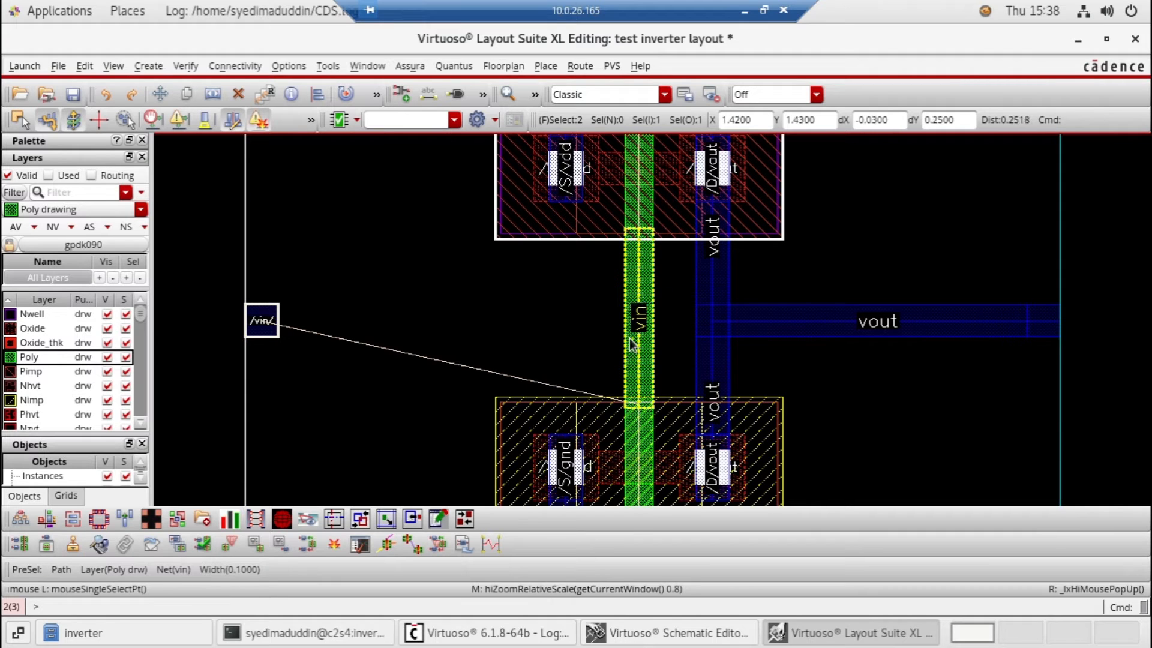
left_click(210, 91)
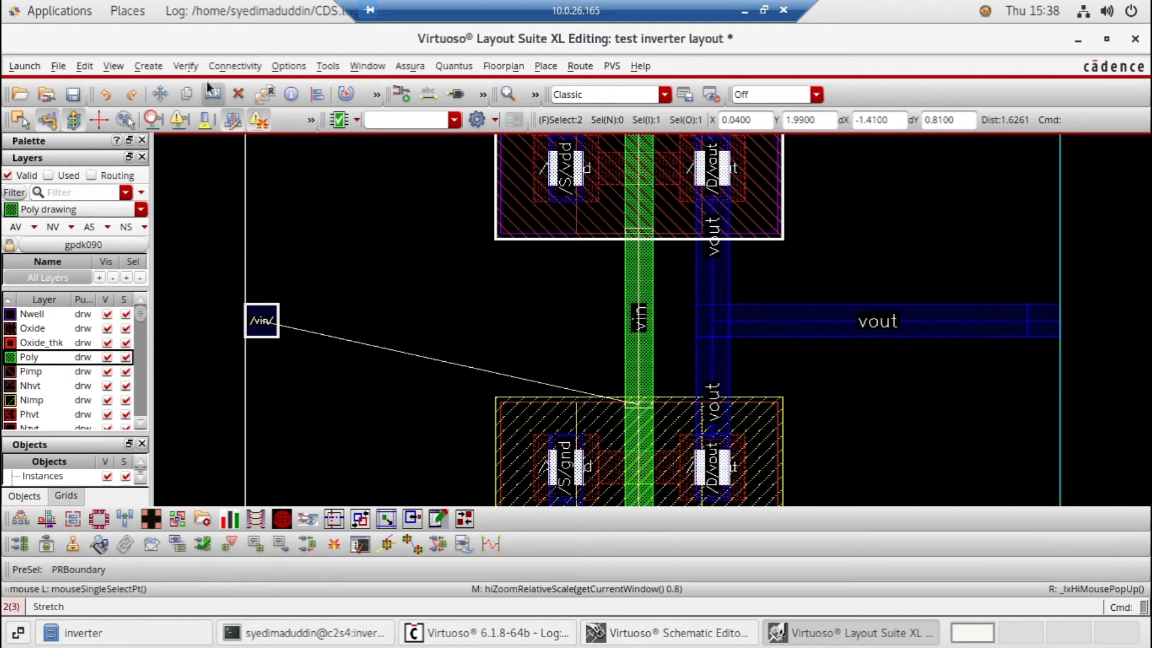
left_click(156, 66)
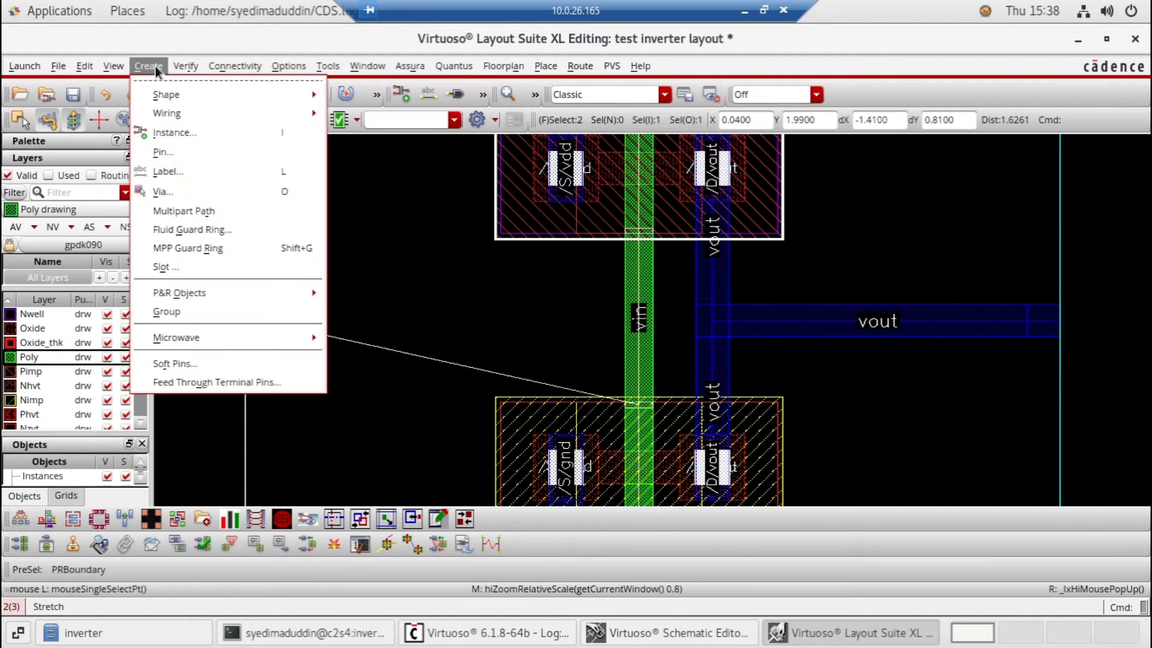
left_click(175, 188)
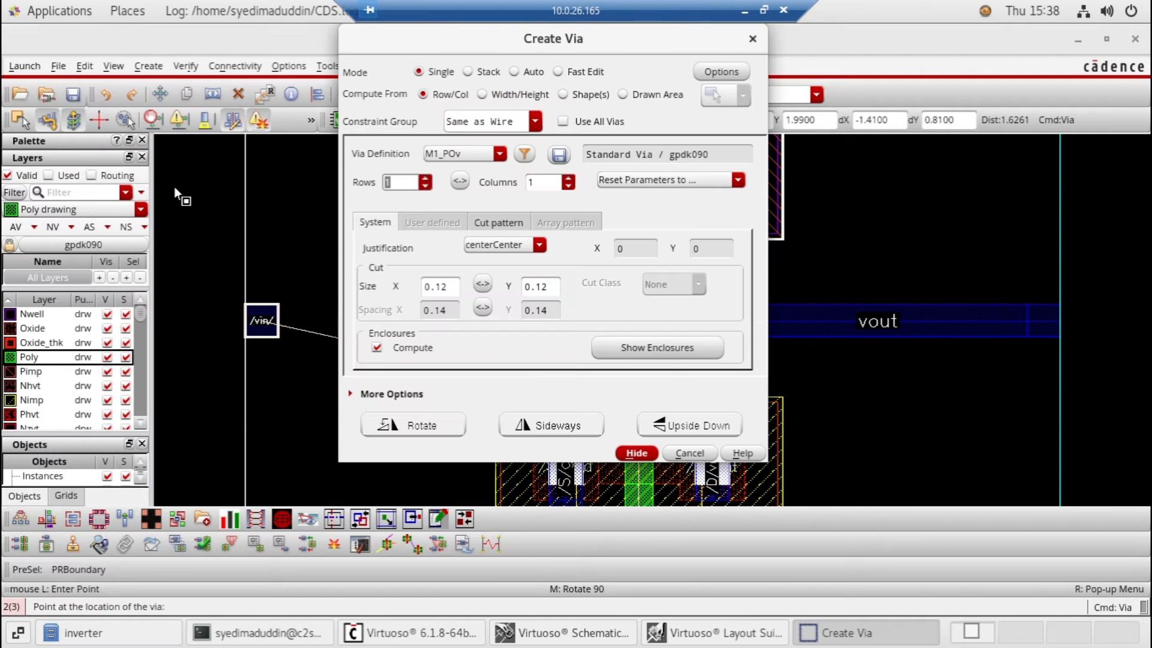
left_click(491, 158)
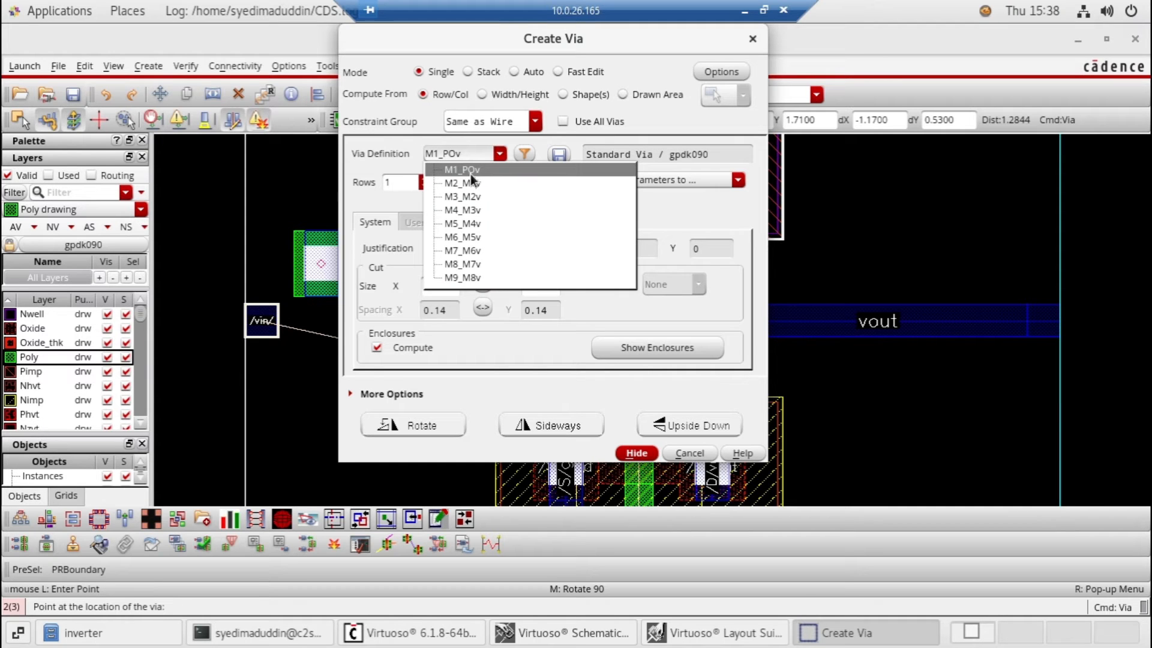
left_click(471, 174)
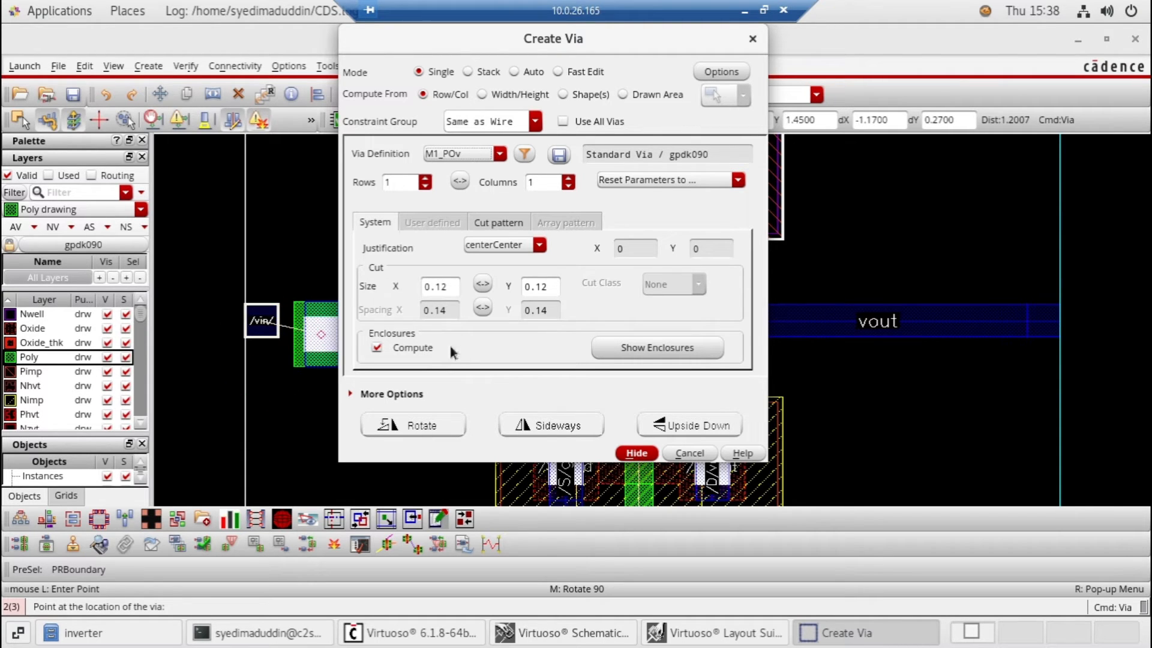
left_click(427, 425)
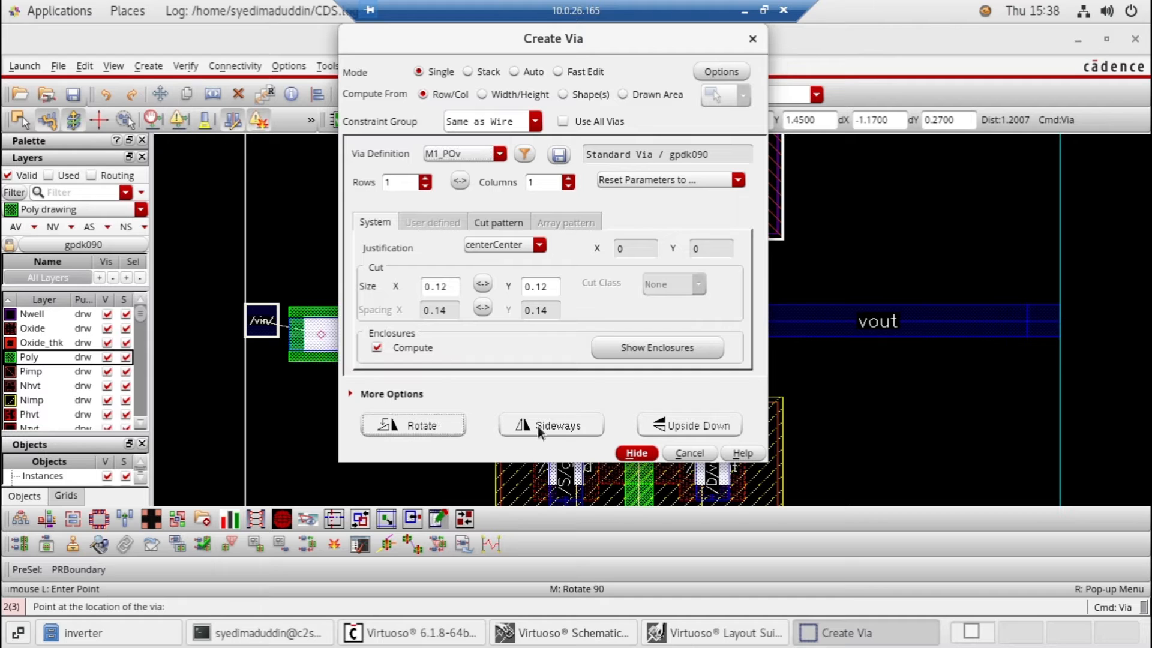
left_click(634, 454)
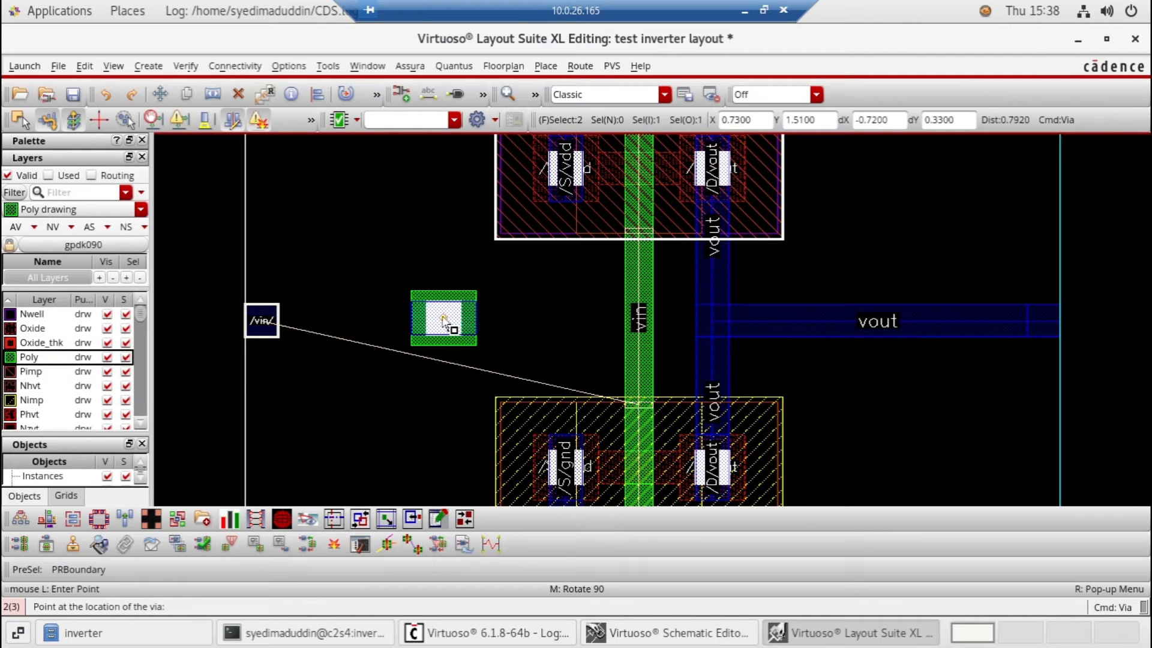
left_click(442, 317)
key("Escape")
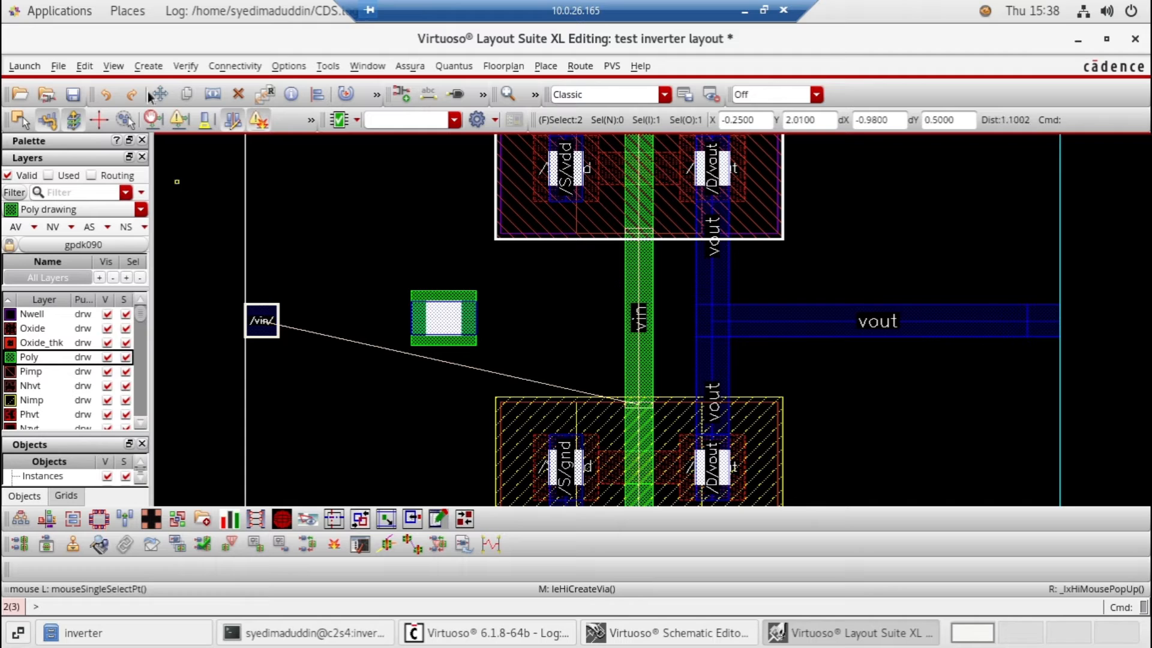
Draw a horizontal Poly path about 0.88 long from the M1_POv via's outer edge to the vertical Poly gate path
left_click(139, 67)
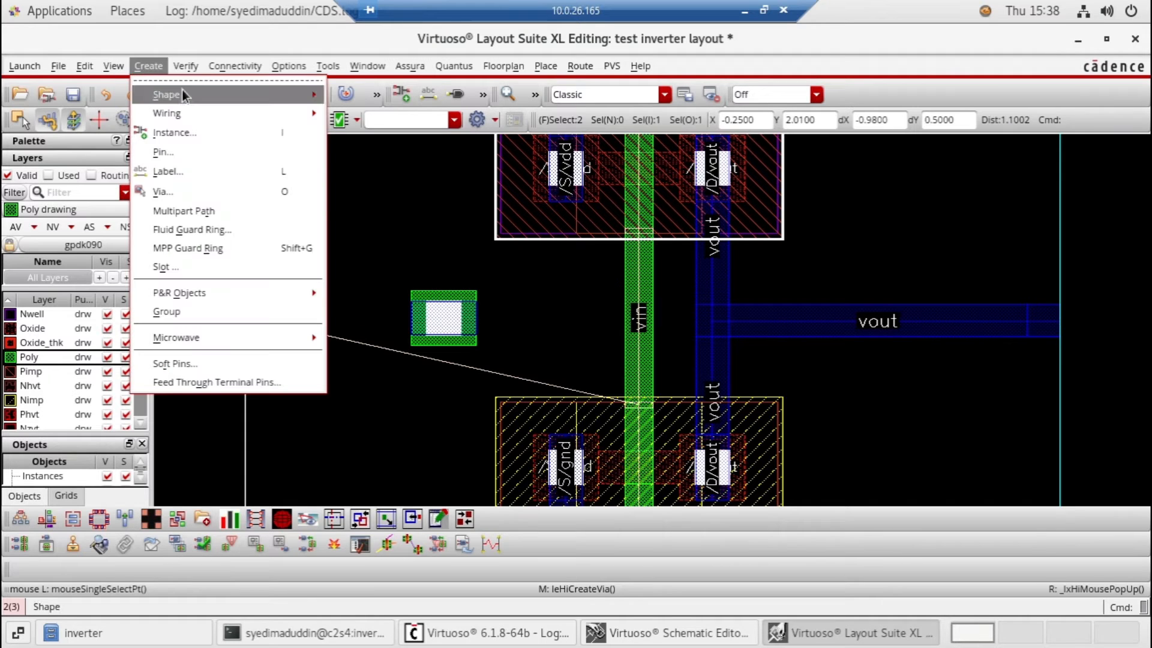
mouse_move(183, 94)
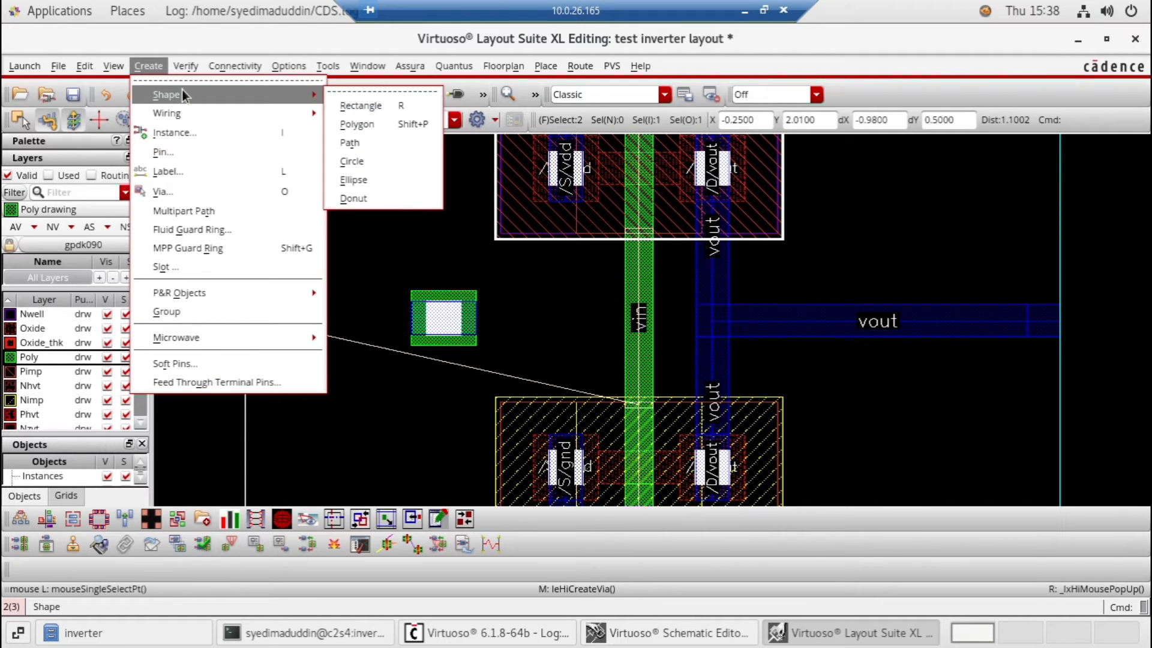
left_click(362, 142)
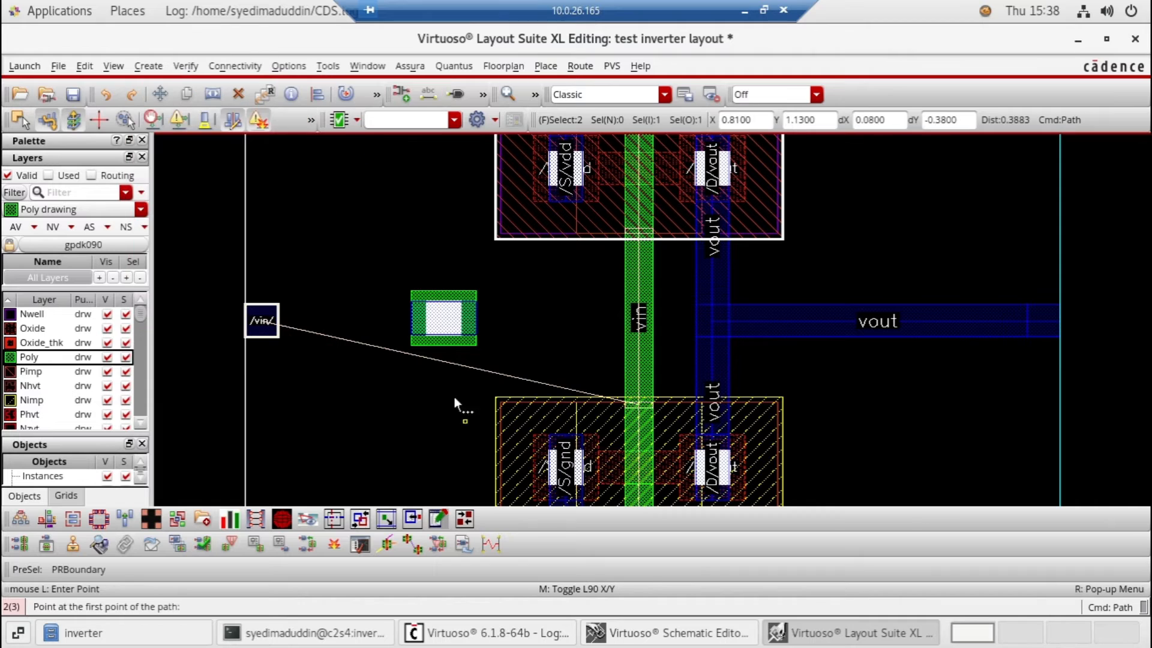
left_click(412, 314)
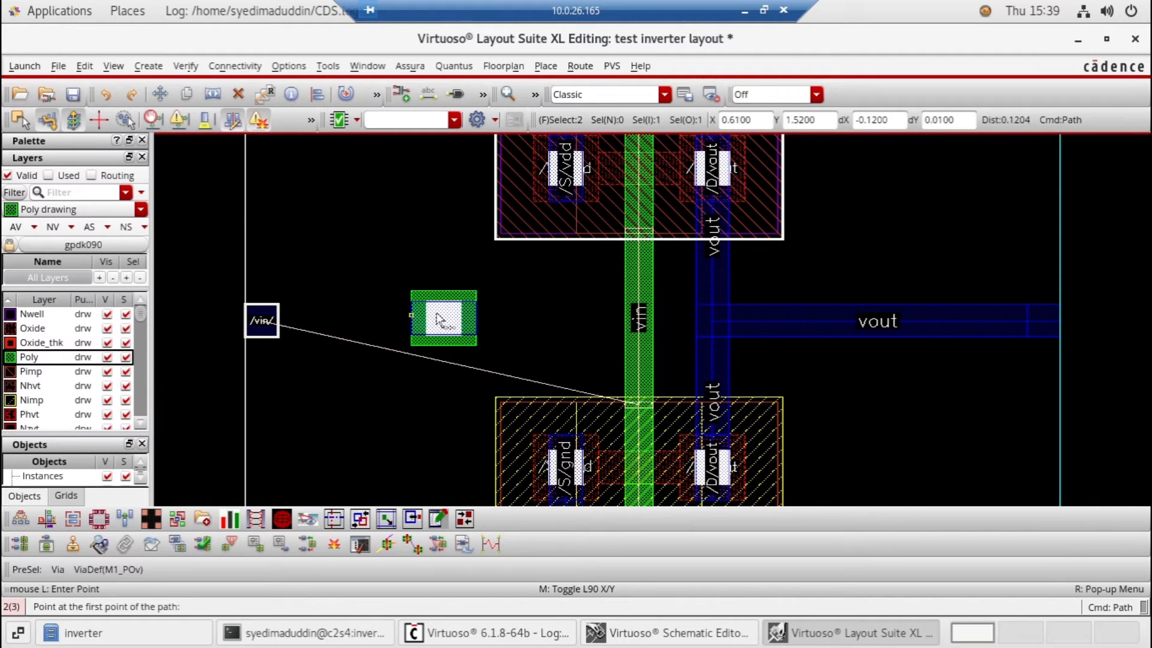
left_click(653, 304)
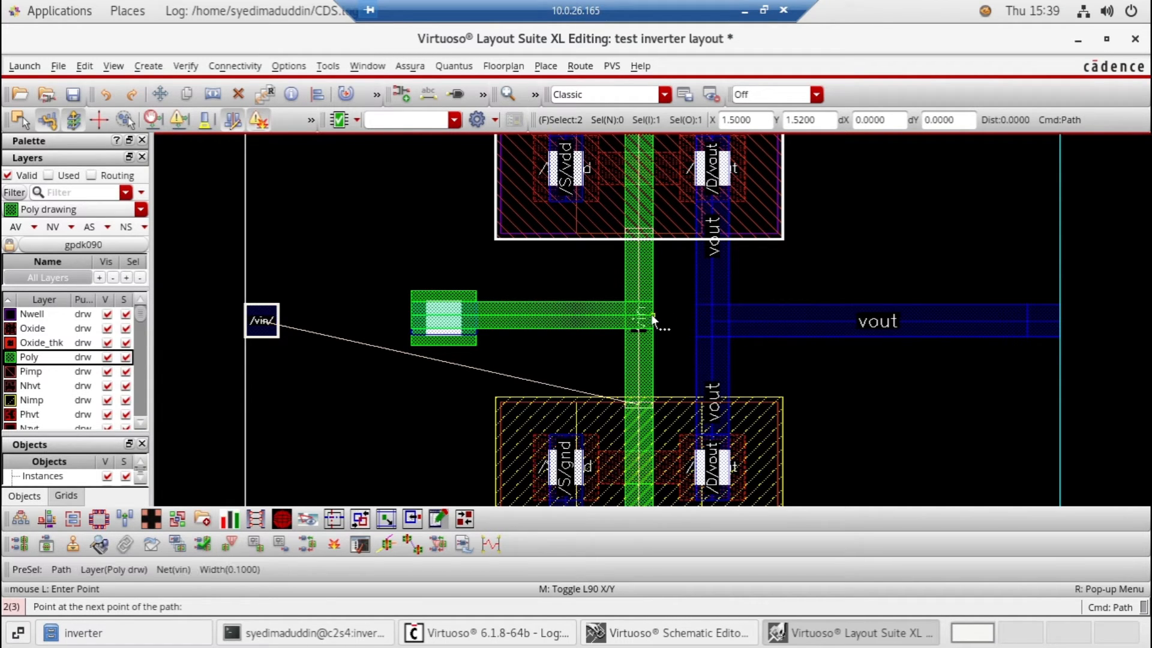
double_click(652, 318)
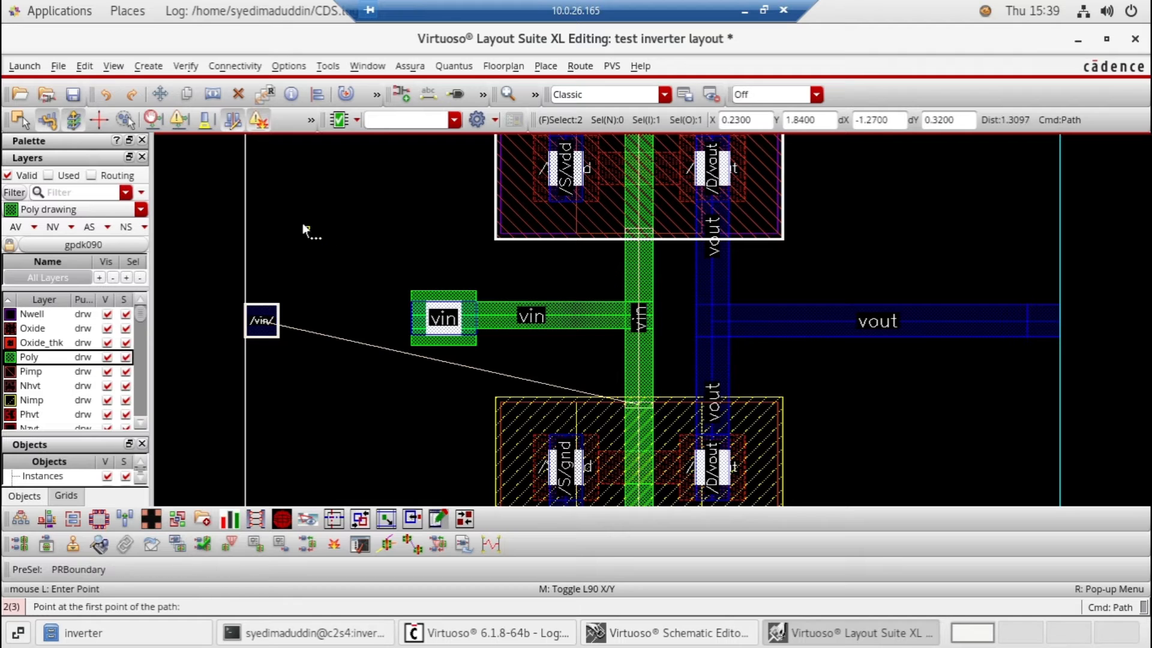
key("Escape")
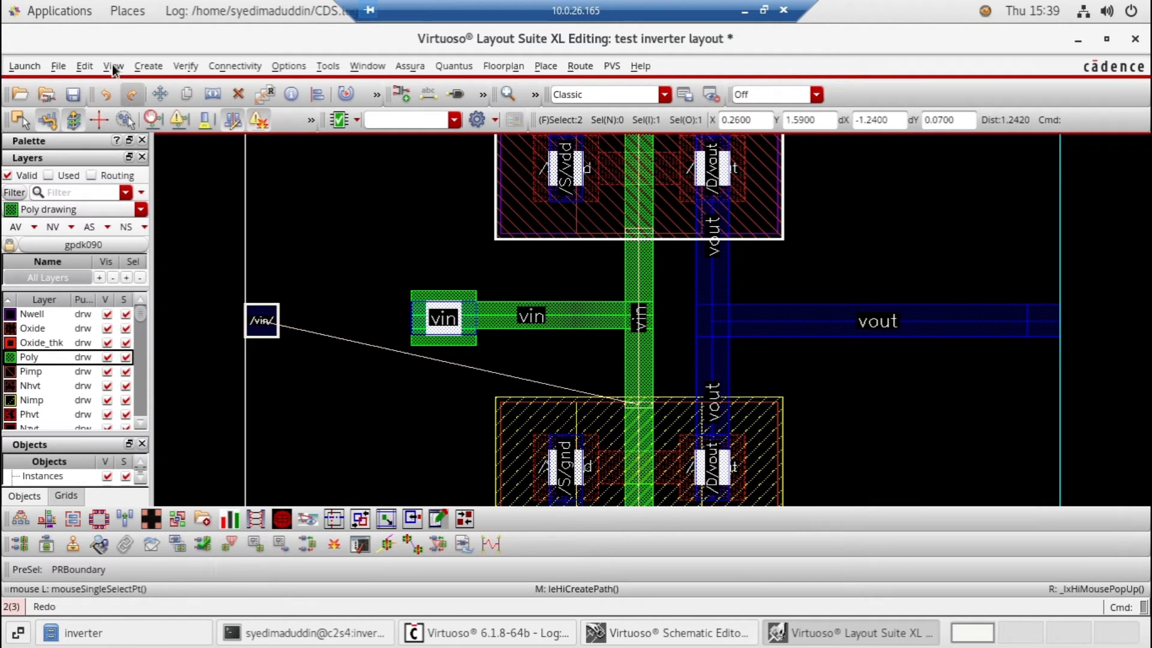
left_click(149, 66)
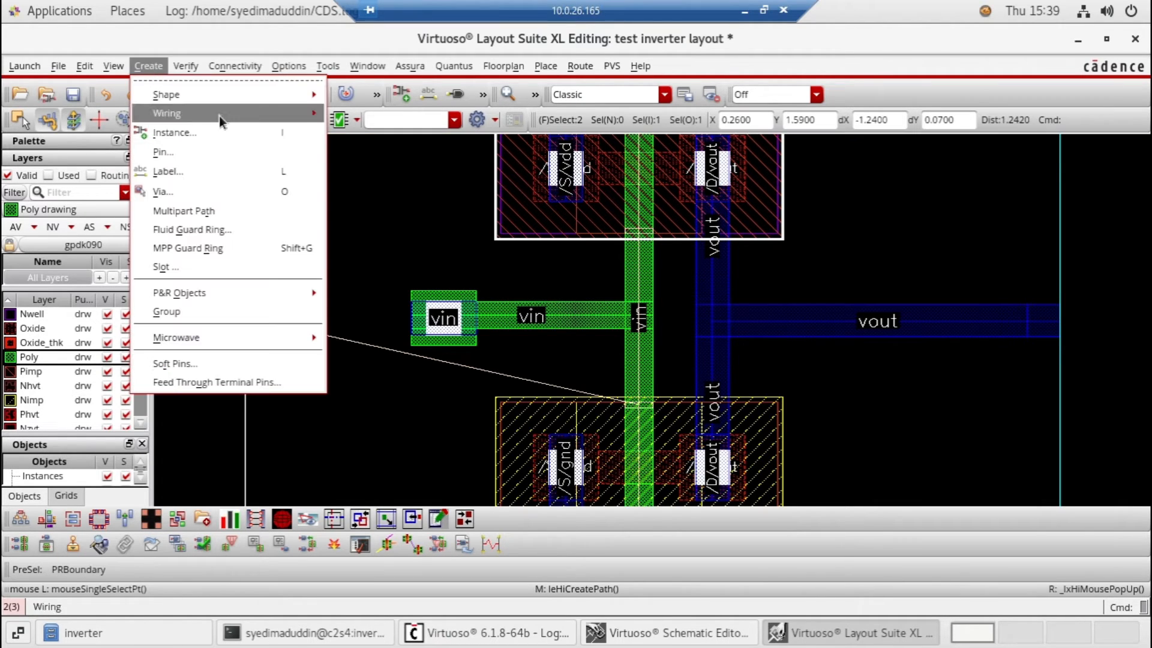
mouse_move(218, 117)
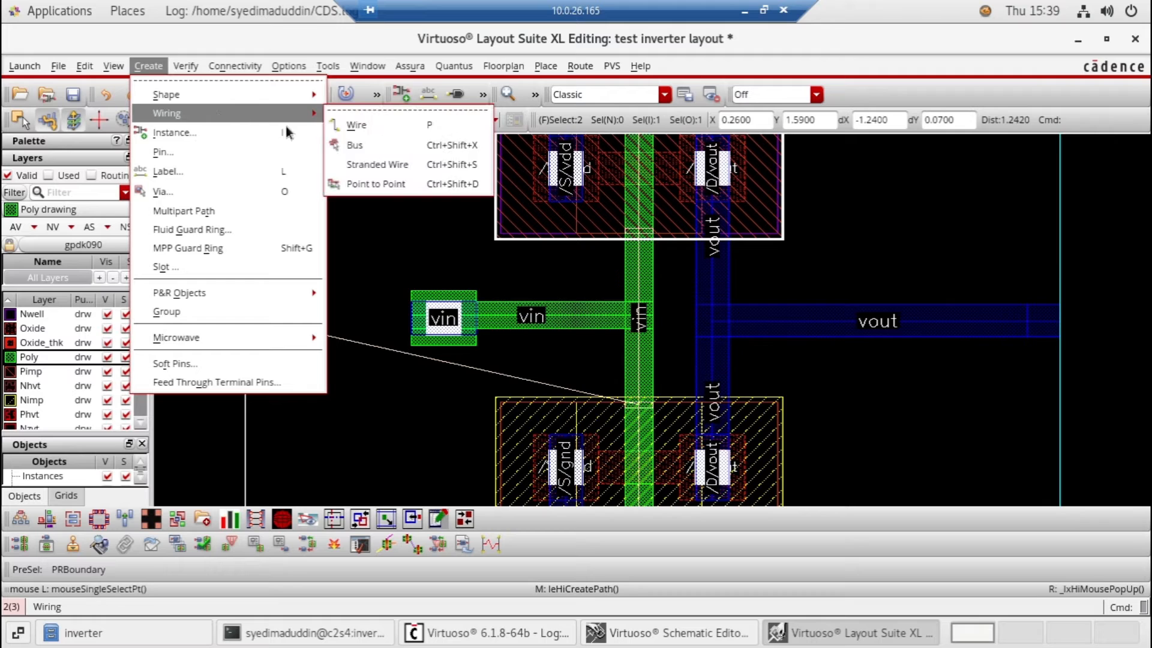
left_click(372, 124)
left_click(264, 321)
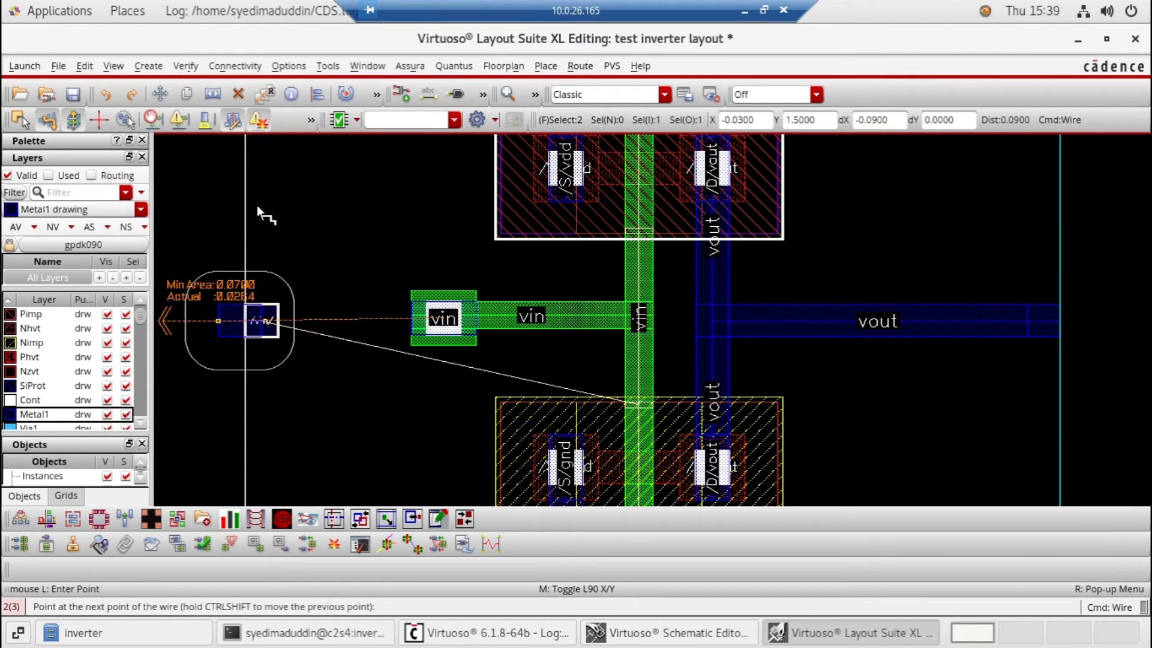
key("Escape")
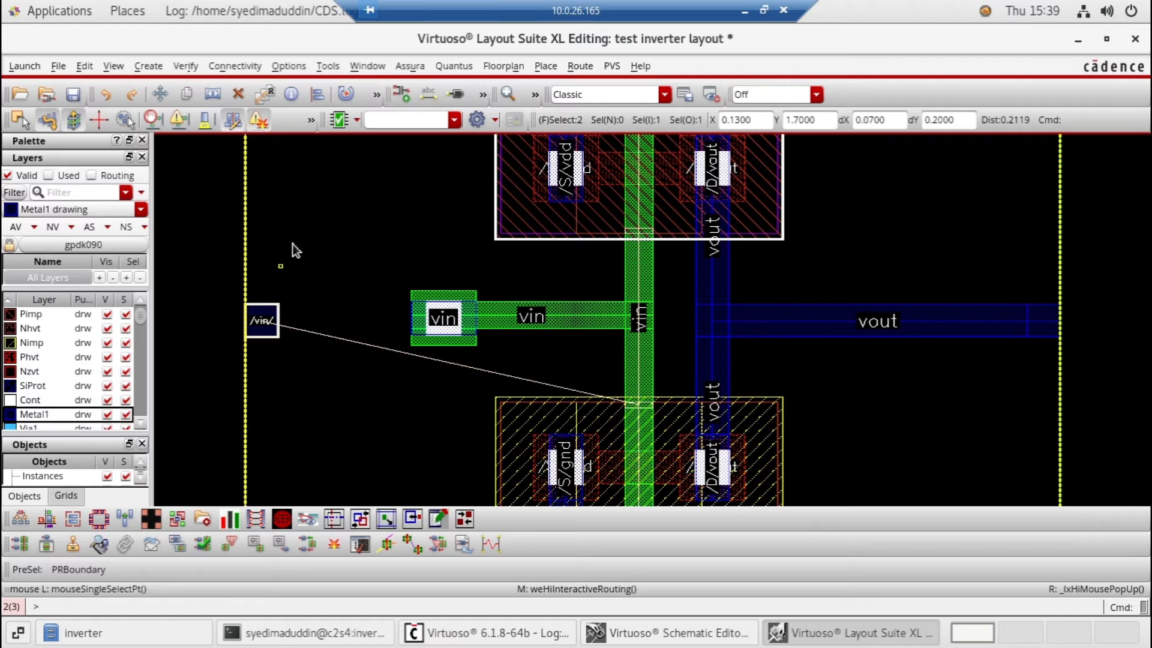
key("w")
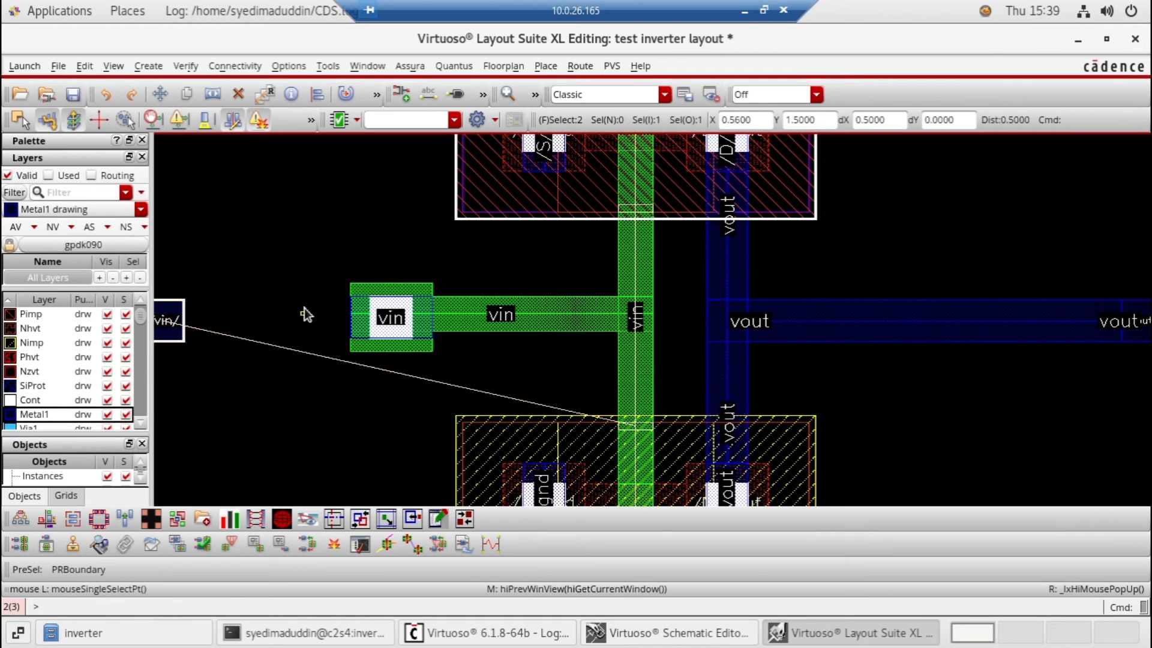
key("Left")
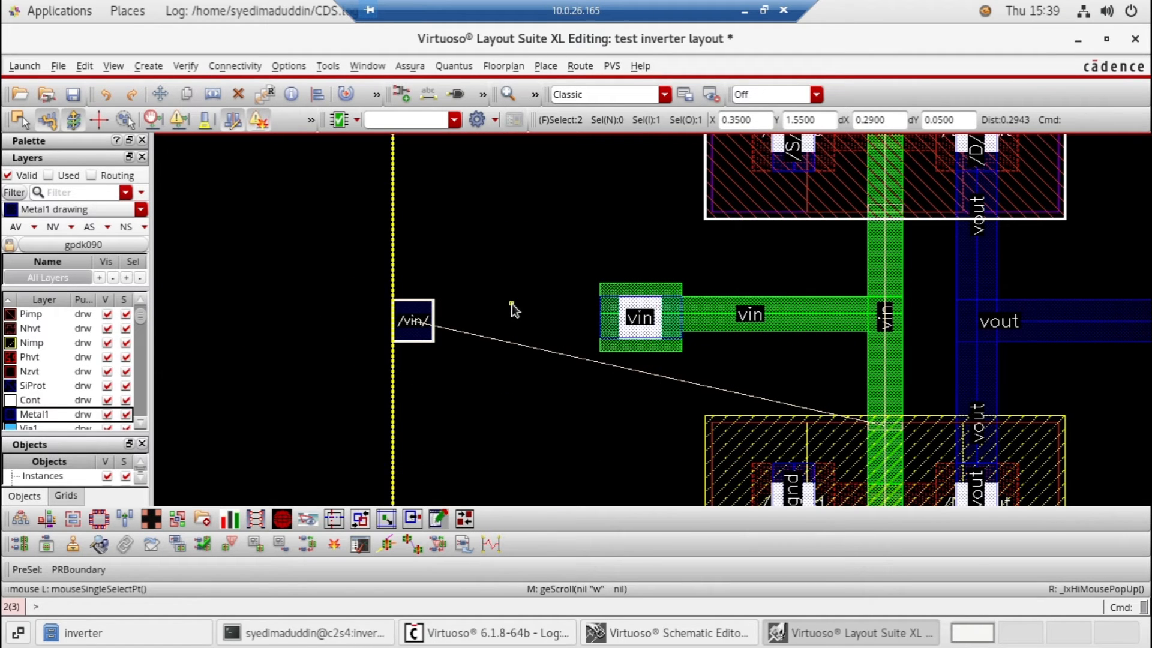
left_click(153, 70)
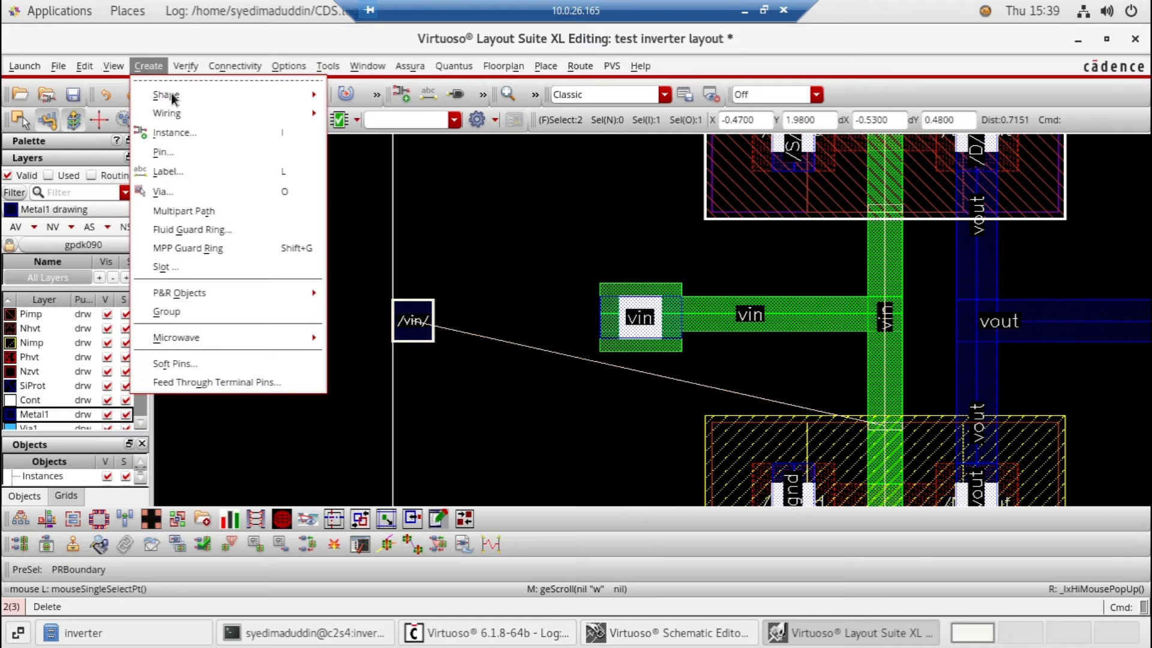
mouse_move(260, 118)
left_click(345, 123)
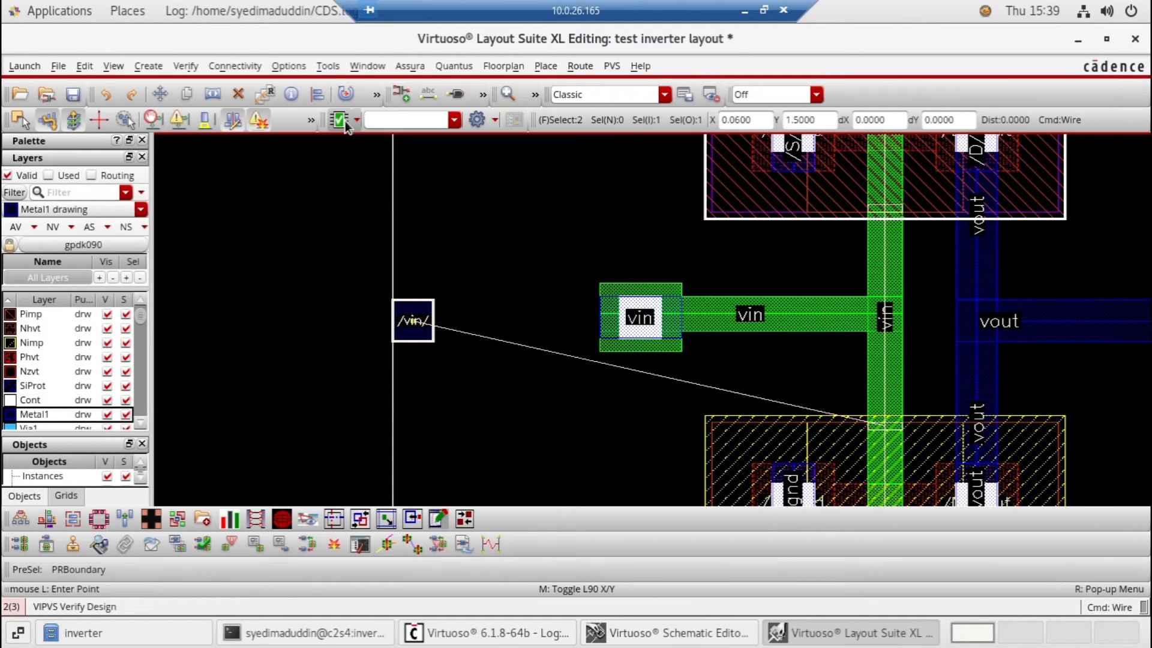
left_click(413, 336)
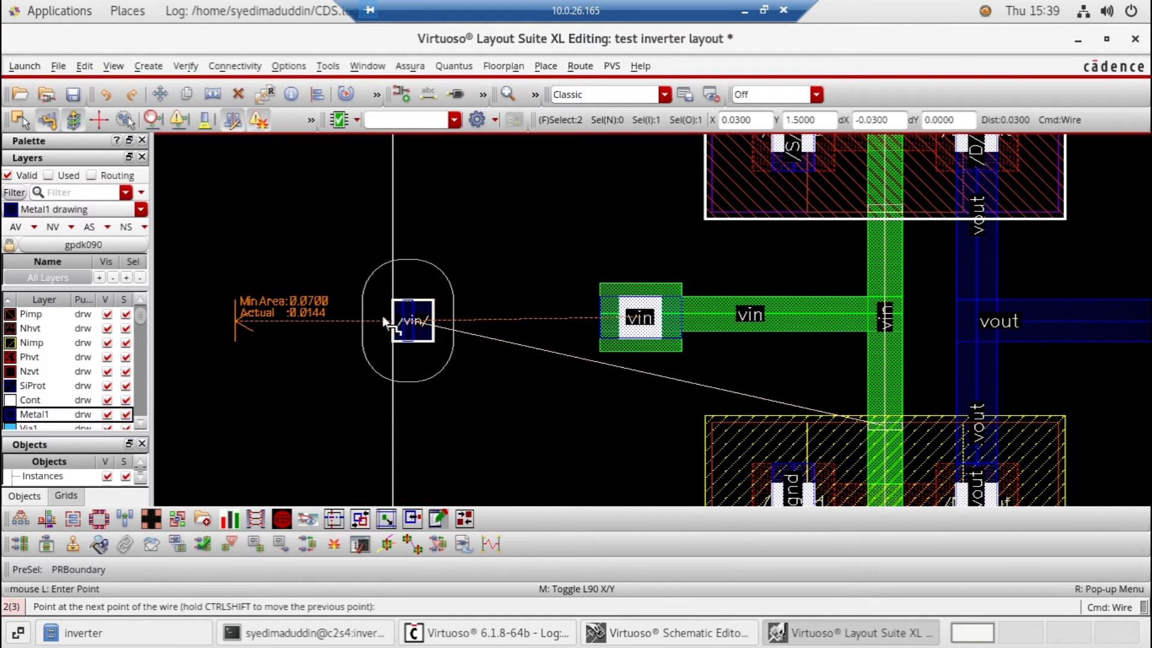
left_click(489, 323)
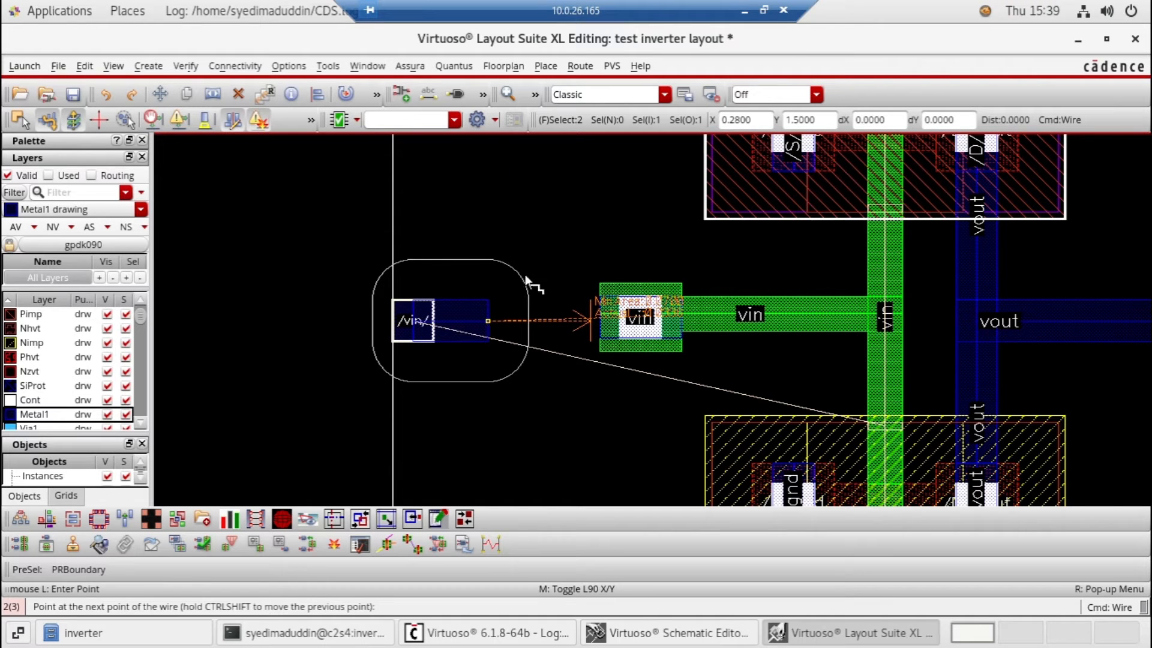
right_click(480, 307)
left_click(440, 282)
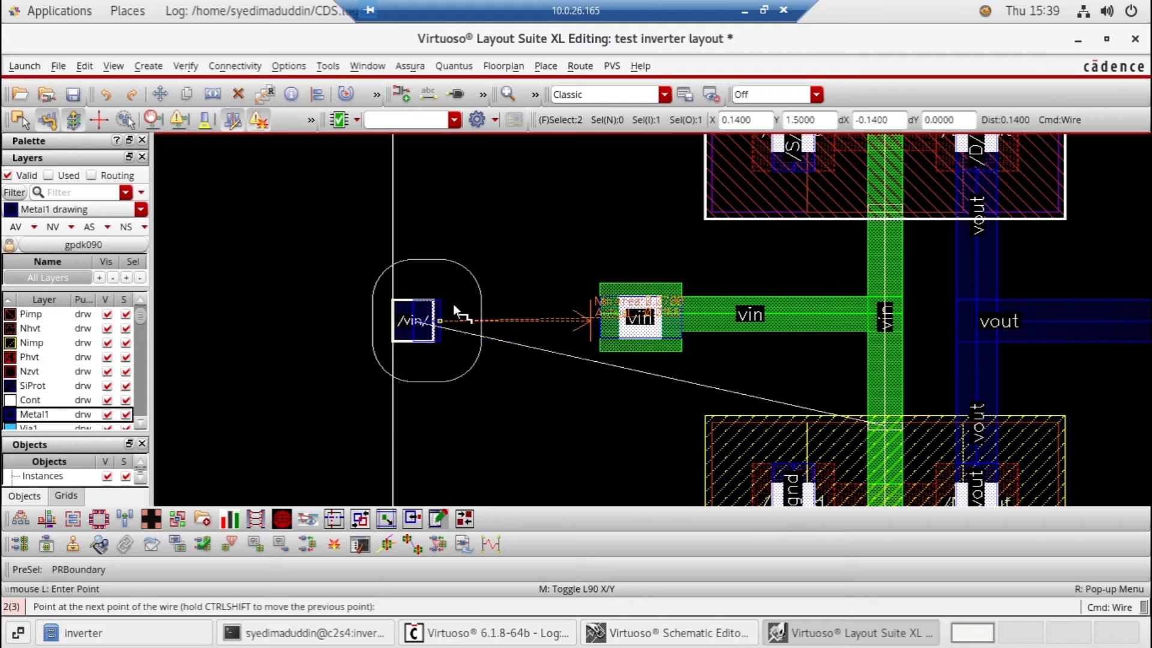
key("Escape")
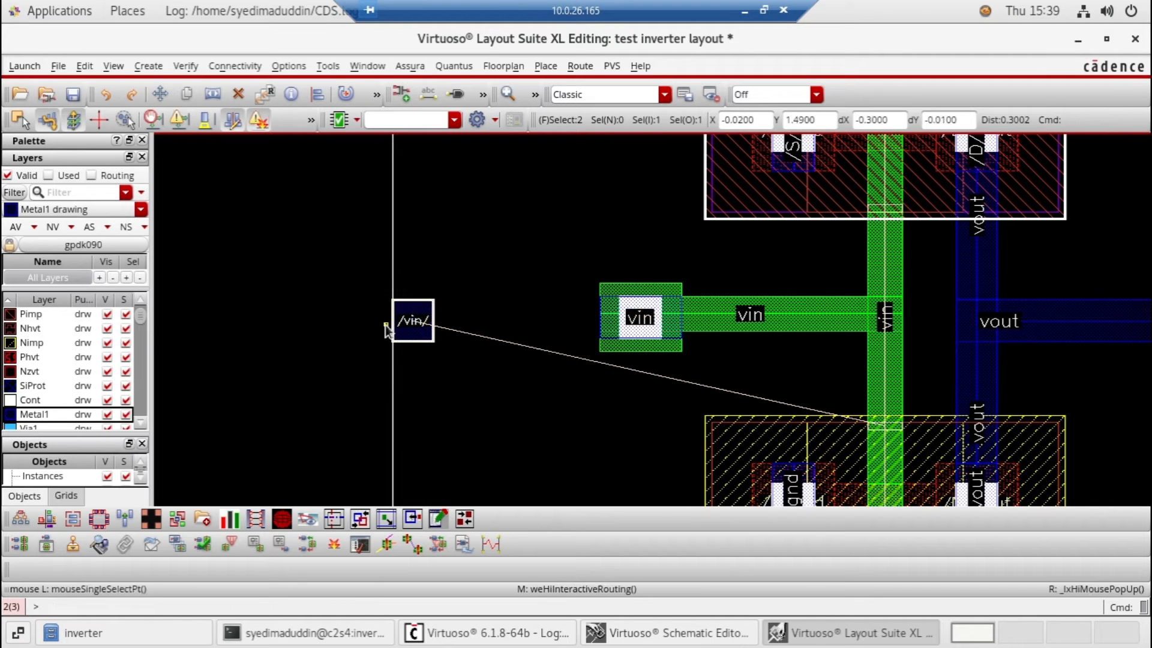
left_click(71, 417)
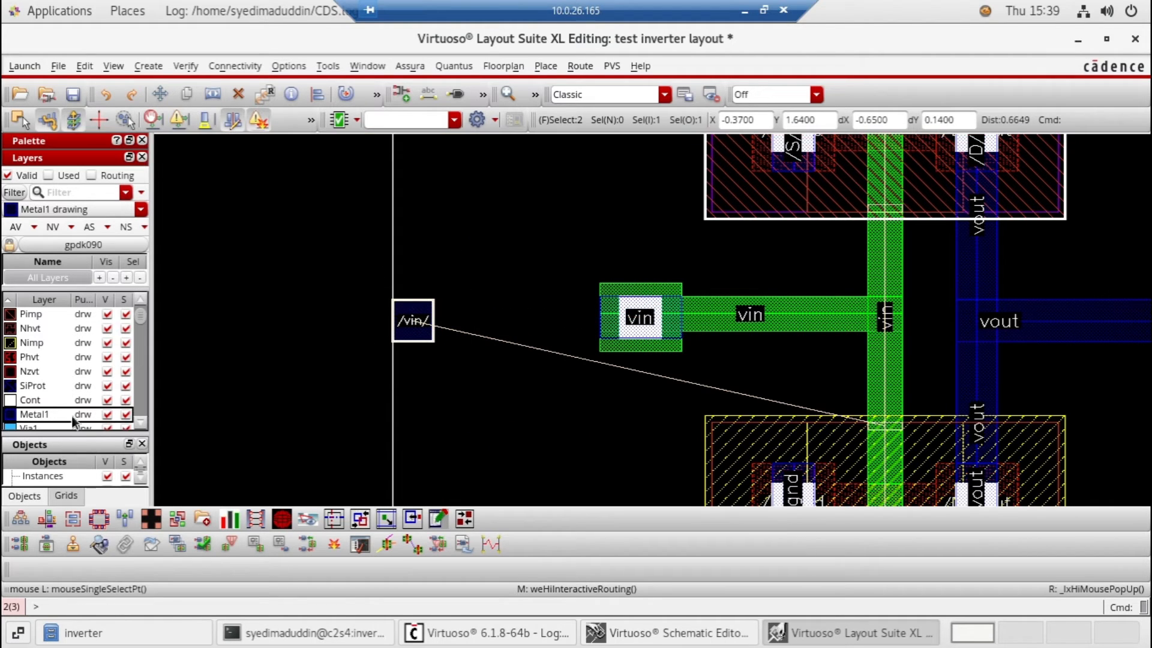
left_click(150, 68)
mouse_move(290, 116)
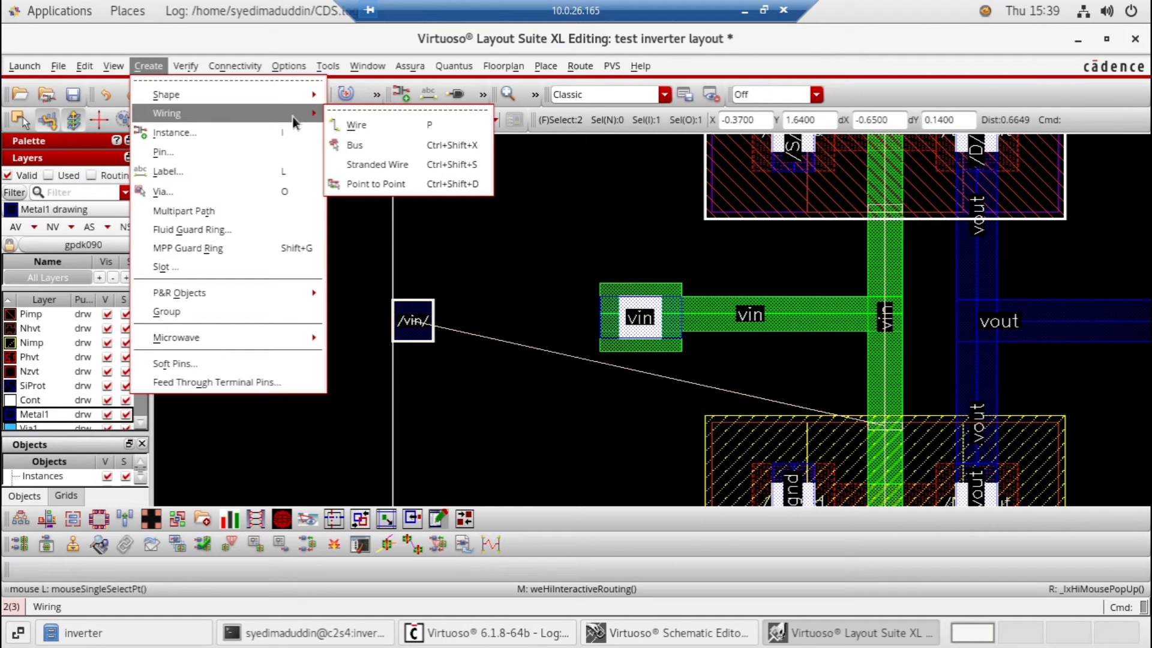
left_click(360, 125)
left_click(412, 323)
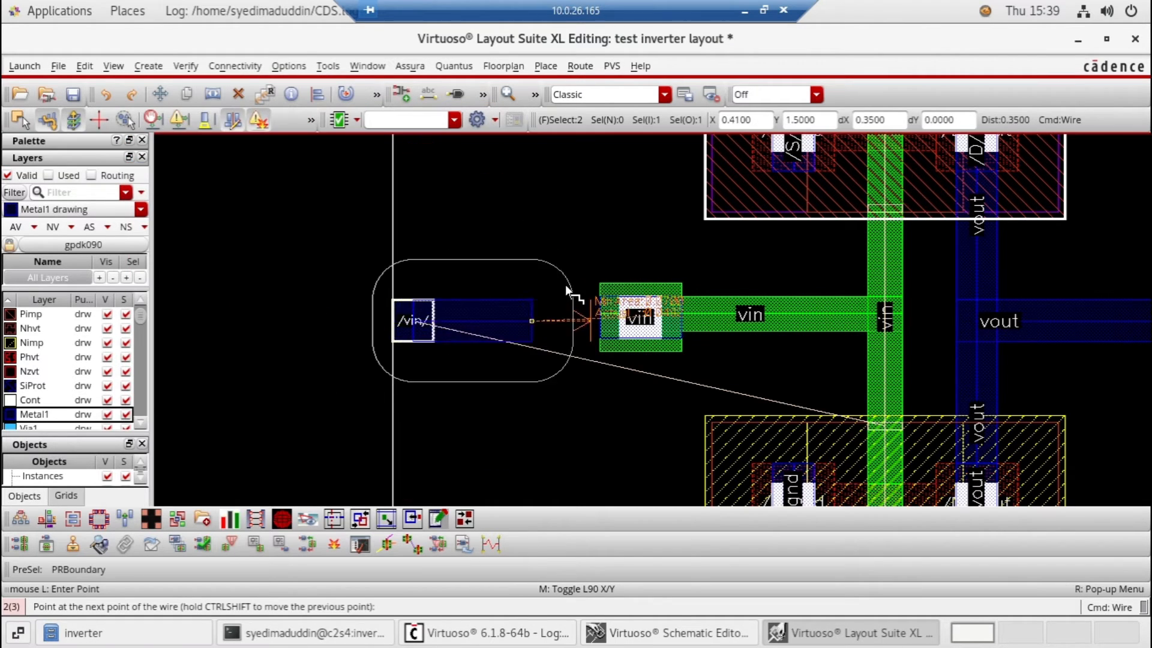
key("Escape")
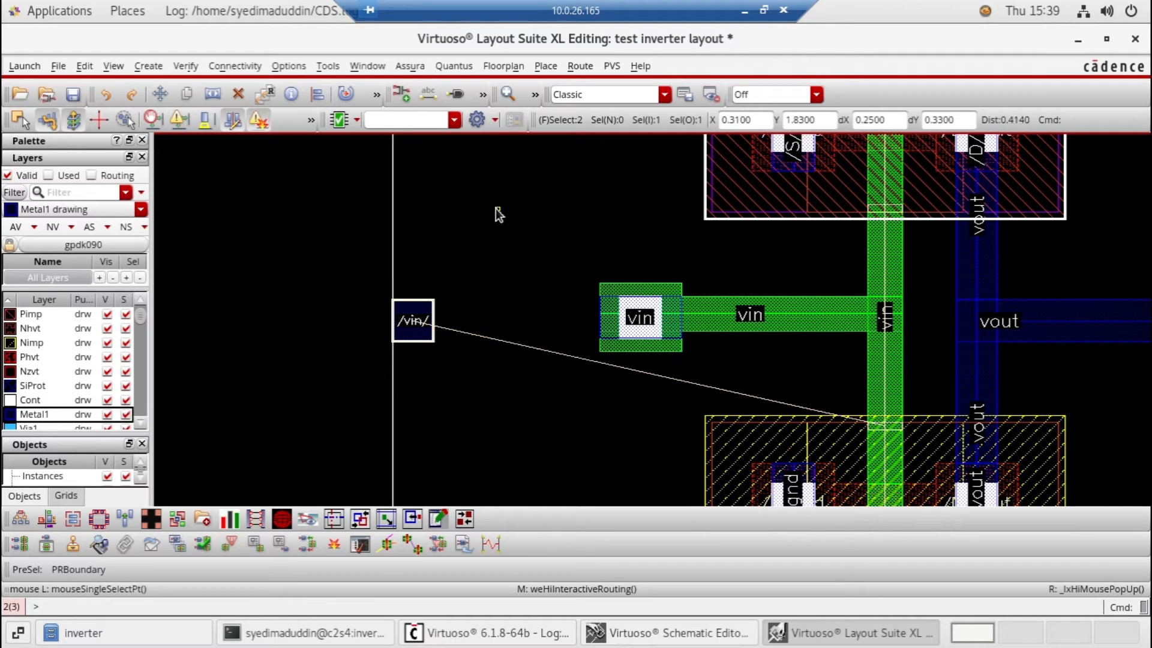
Deselect everything and route a horizontal Metal1 wire about 0.86 long from the vin pin on the PR boundary across the M1_POv via
left_click(495, 208)
key("ctrl+d")
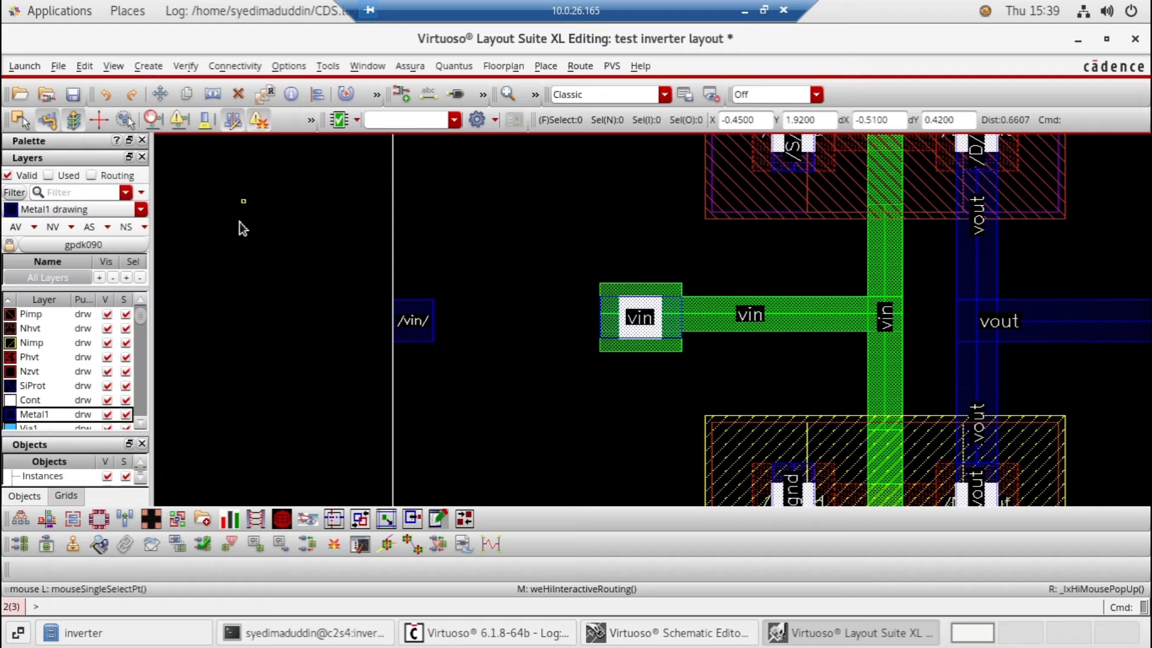
key("p")
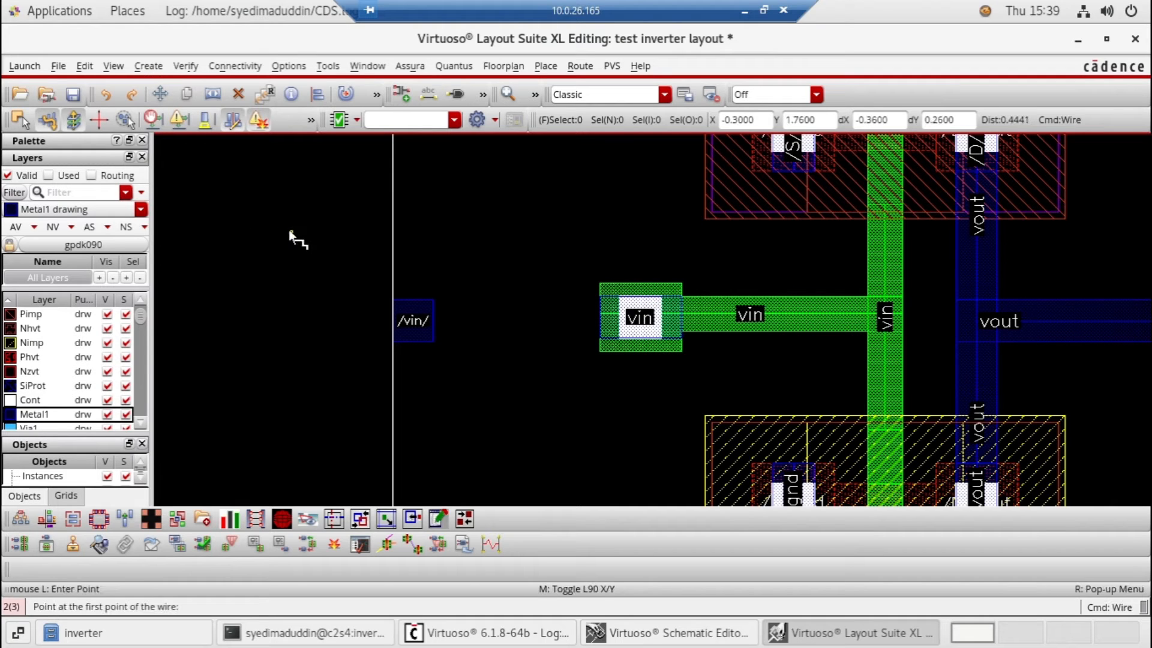
left_click(393, 322)
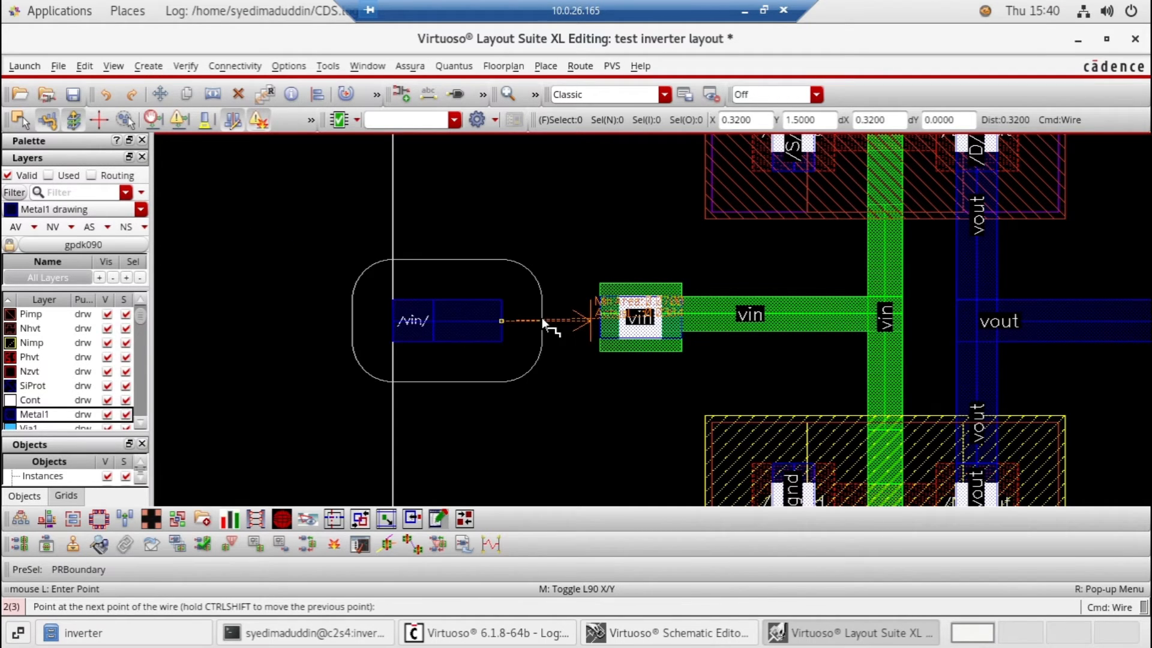
double_click(682, 322)
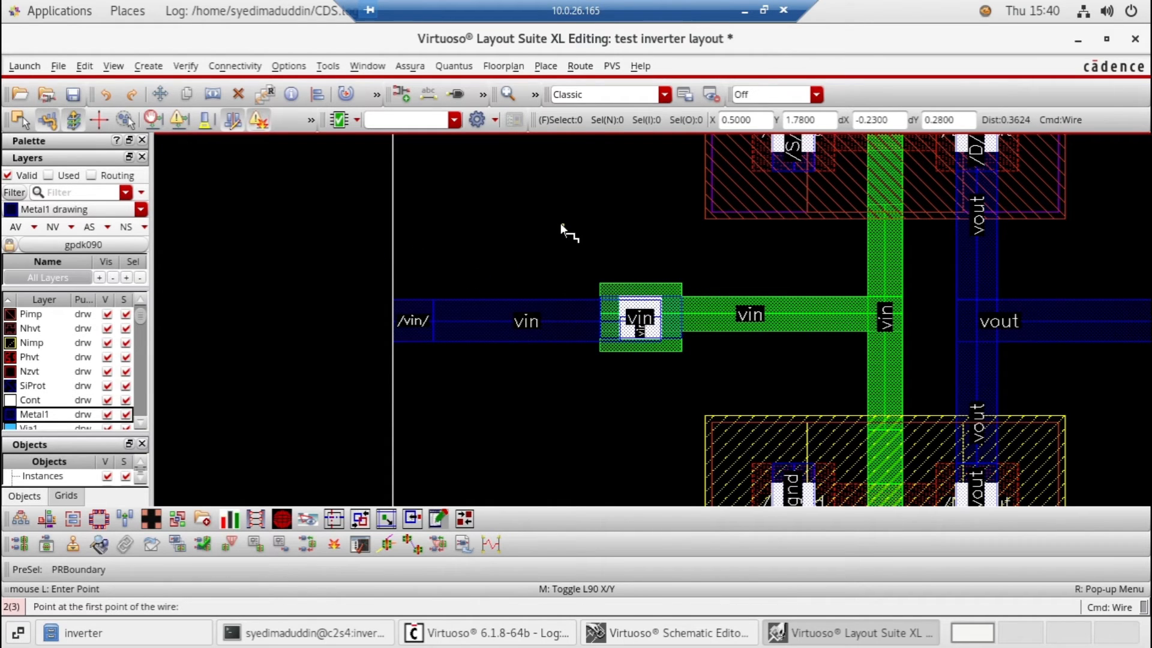
End the wire command, fit the whole inverter layout in view and save it
key("Escape")
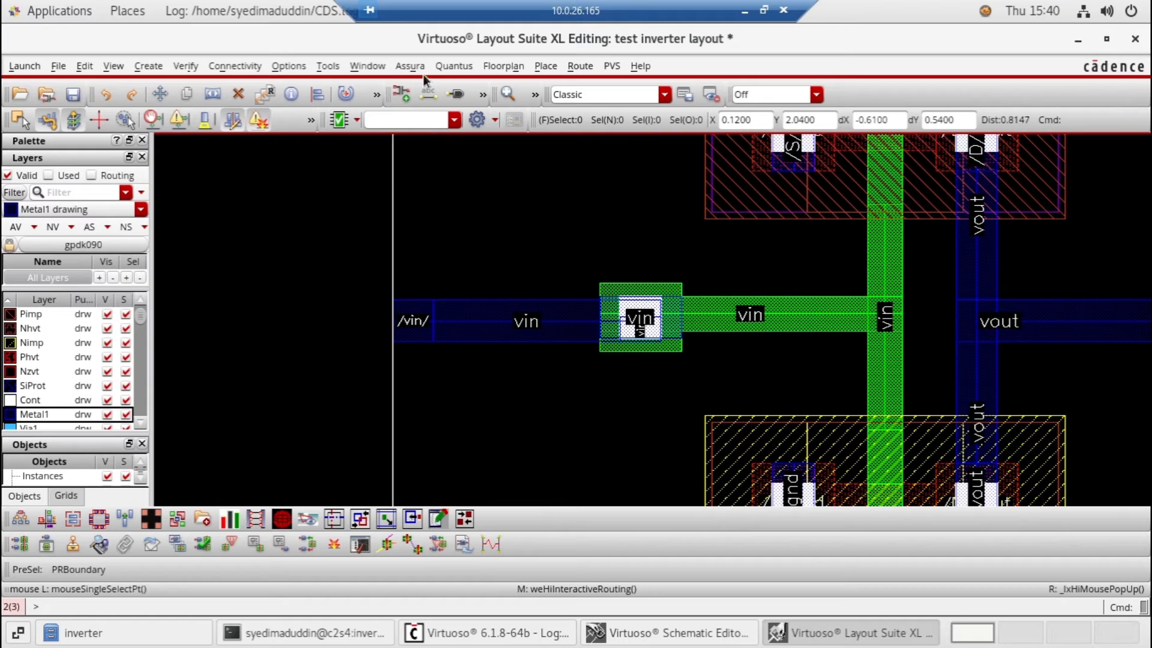
key("f")
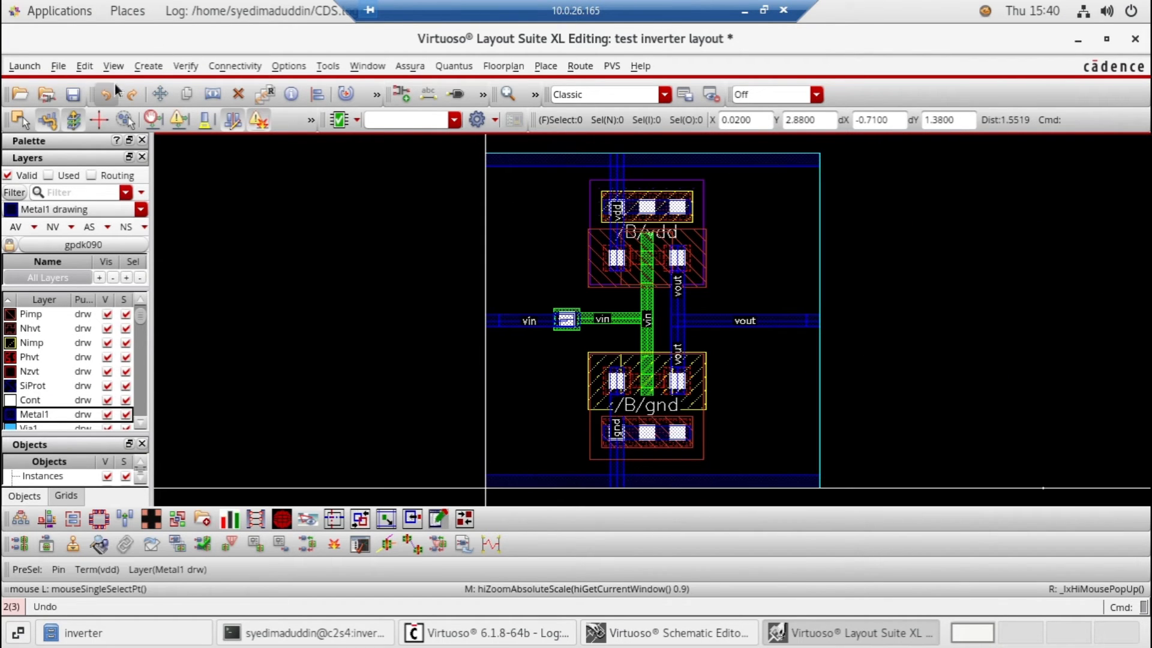
left_click(80, 99)
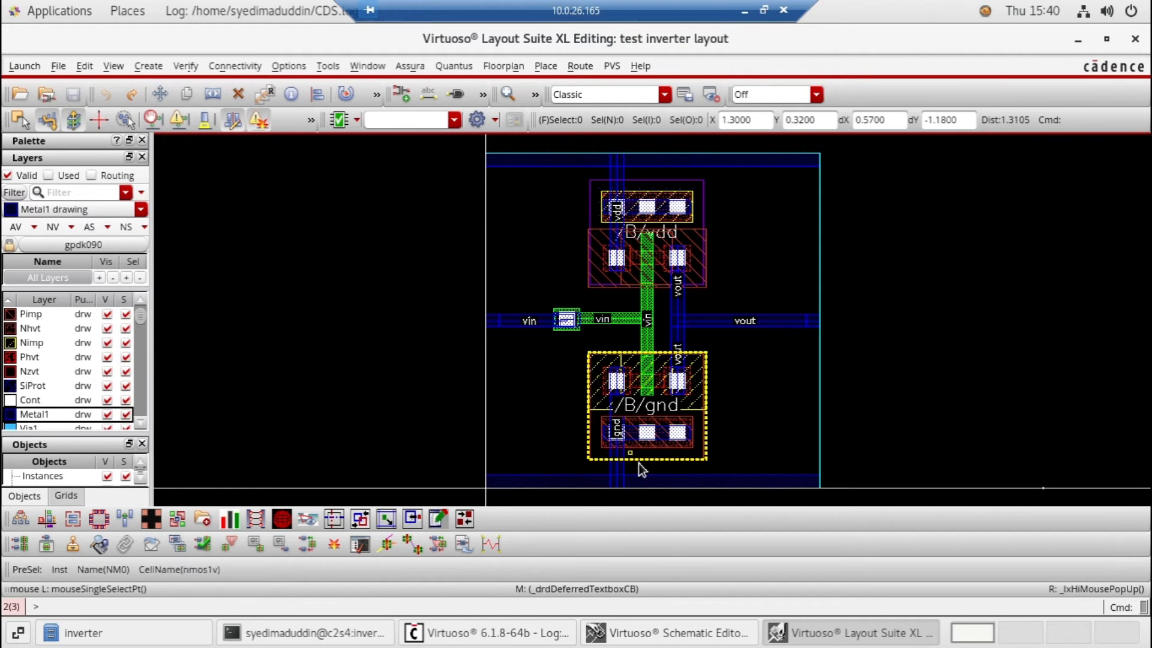
Bring up the CDS.log window, enlarge it to review the session's warnings, and minimize it again
left_click(483, 633)
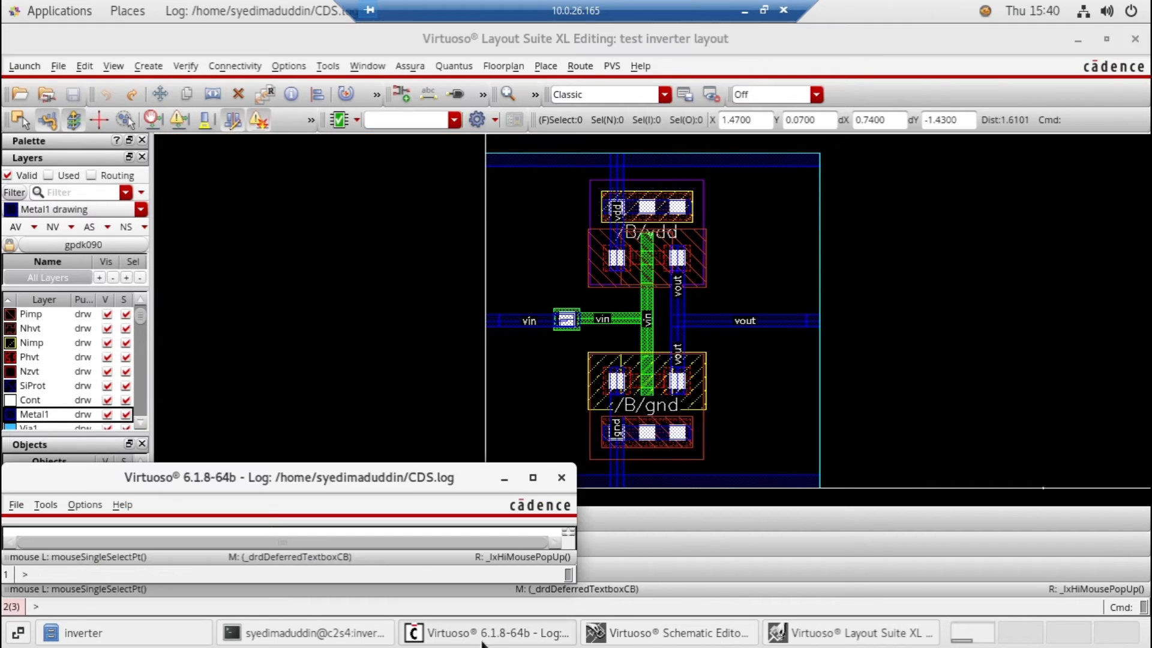
left_click_drag(390, 463, 394, 201)
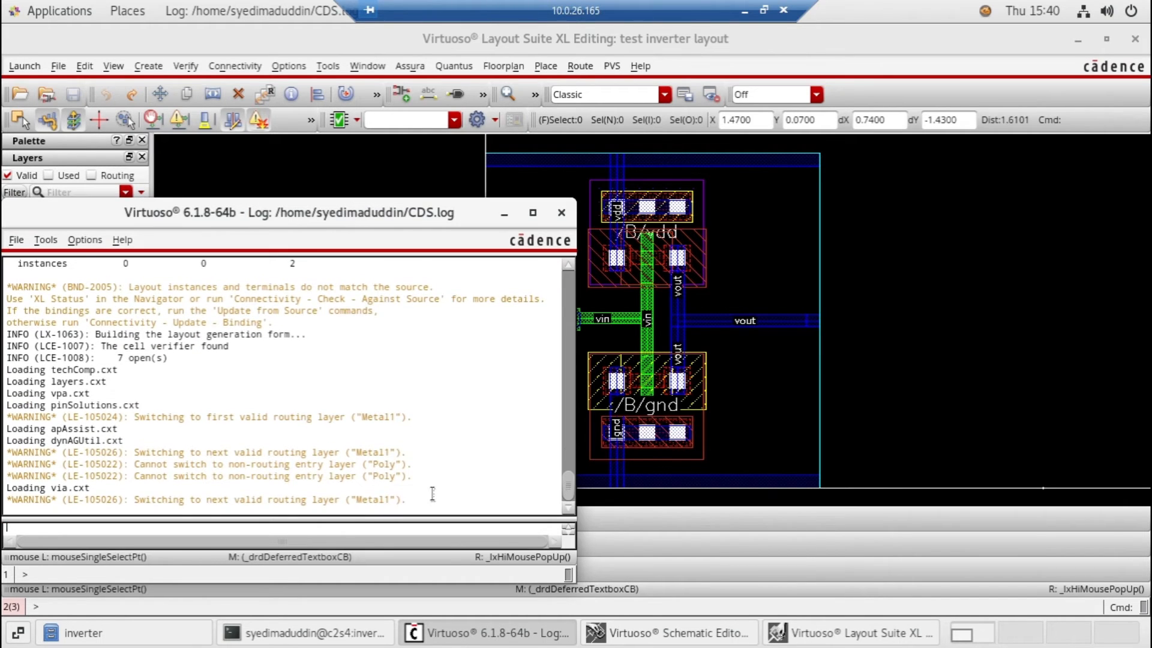
scroll(432, 493, "up", 5)
scroll(432, 493, "down", 5)
left_click(503, 214)
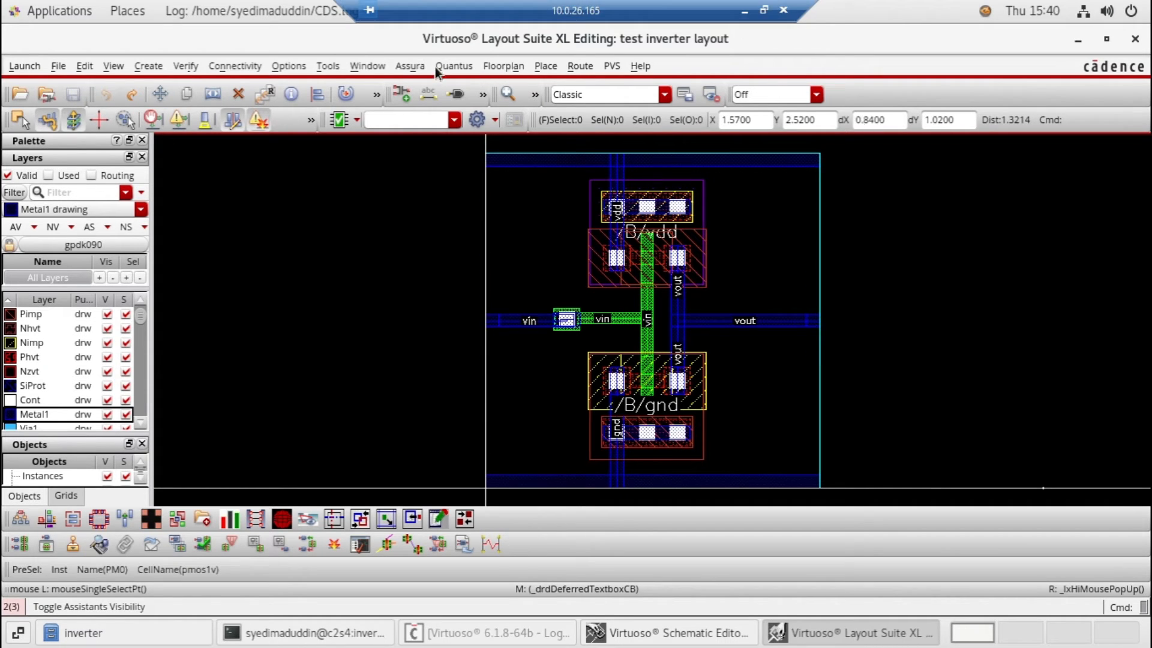
Start choosing an Assura technology file and browse from the inverter project folder up to the /home directory
left_click(408, 67)
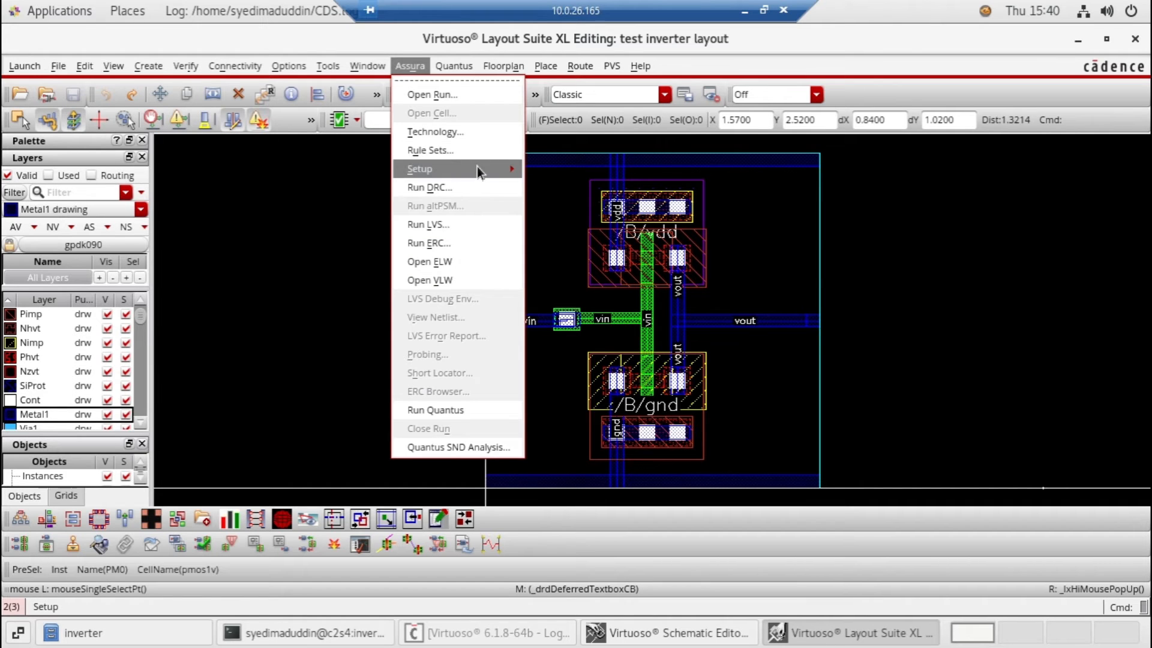
left_click(483, 130)
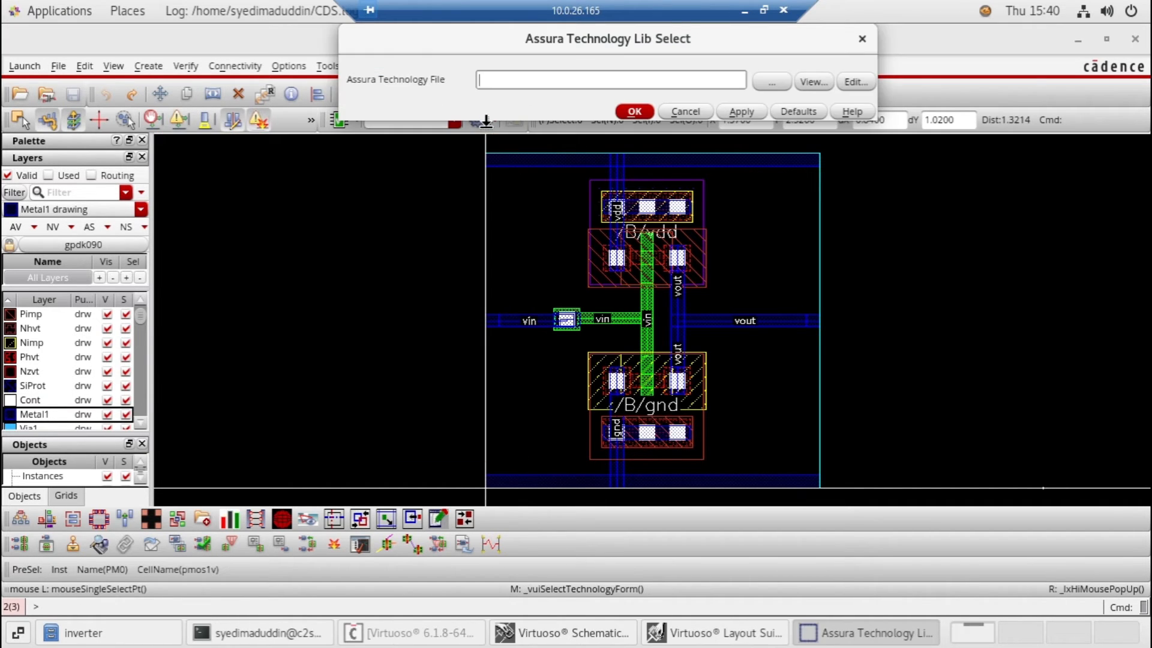
left_click(823, 84)
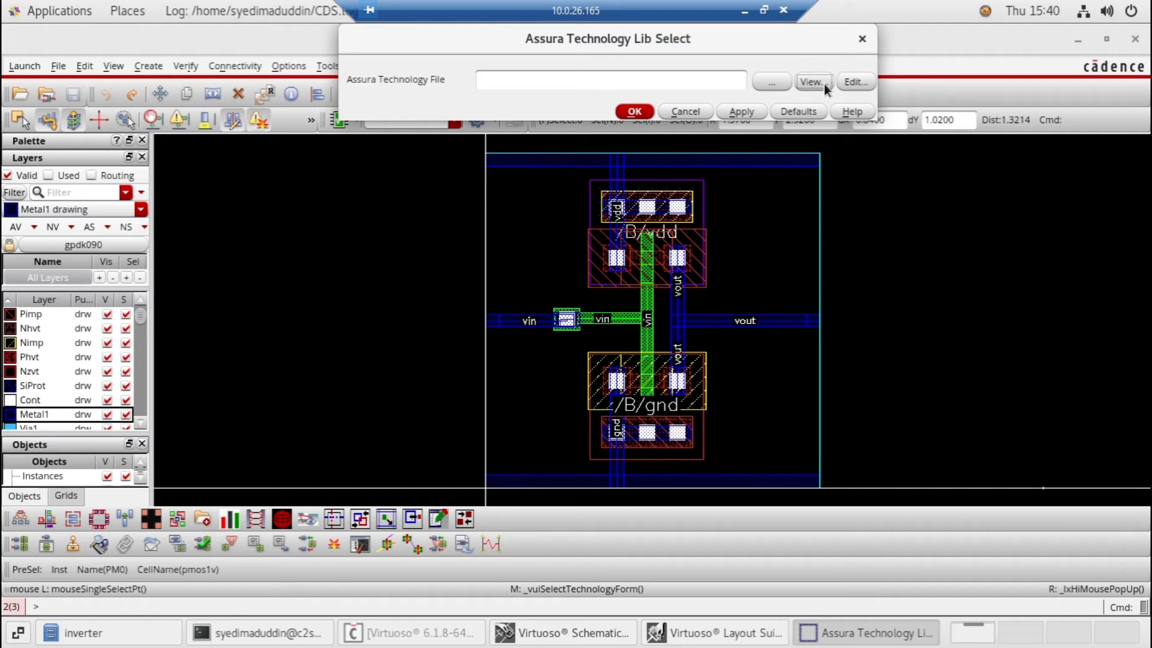
left_click(780, 83)
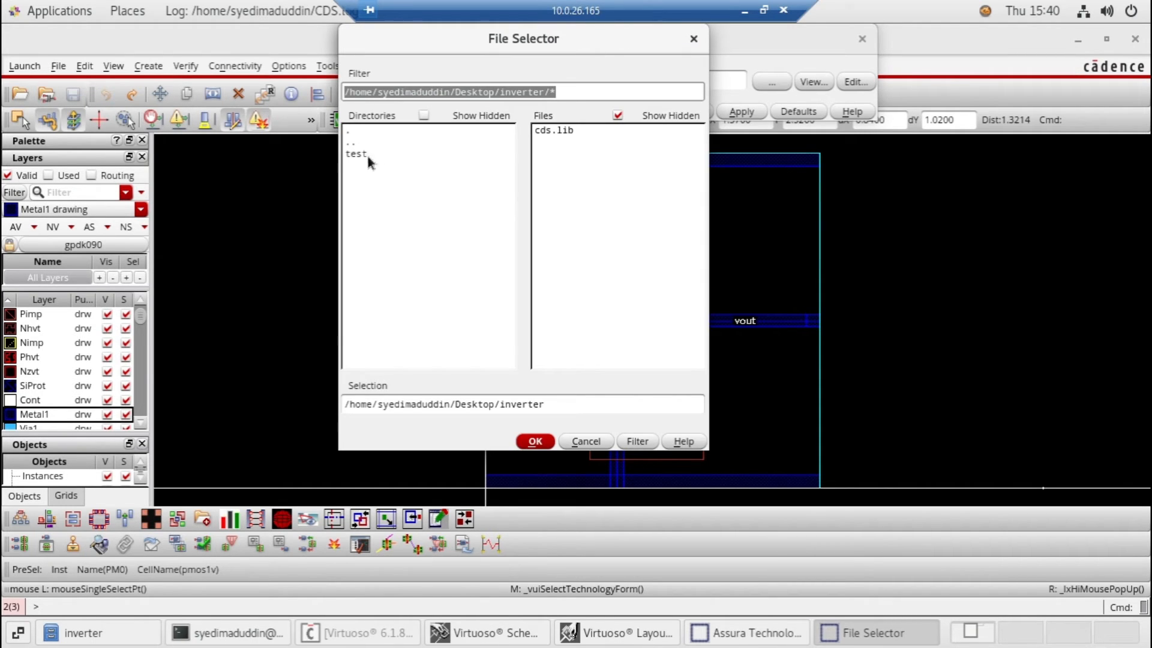
double_click(354, 143)
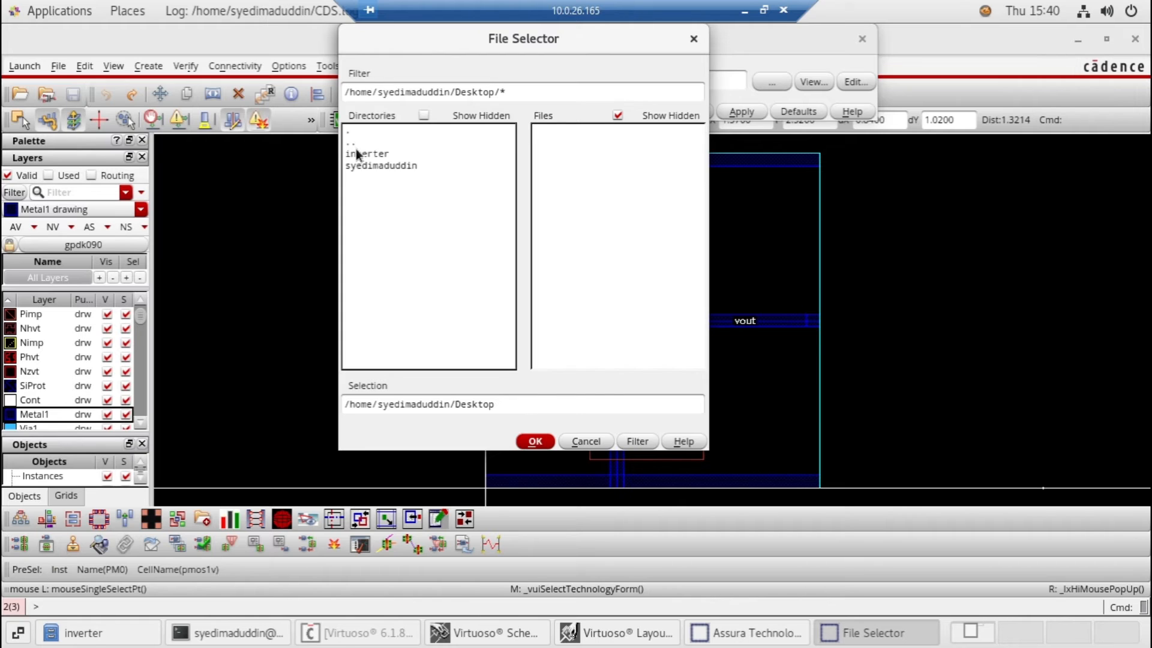
double_click(356, 152)
double_click(356, 145)
double_click(356, 145)
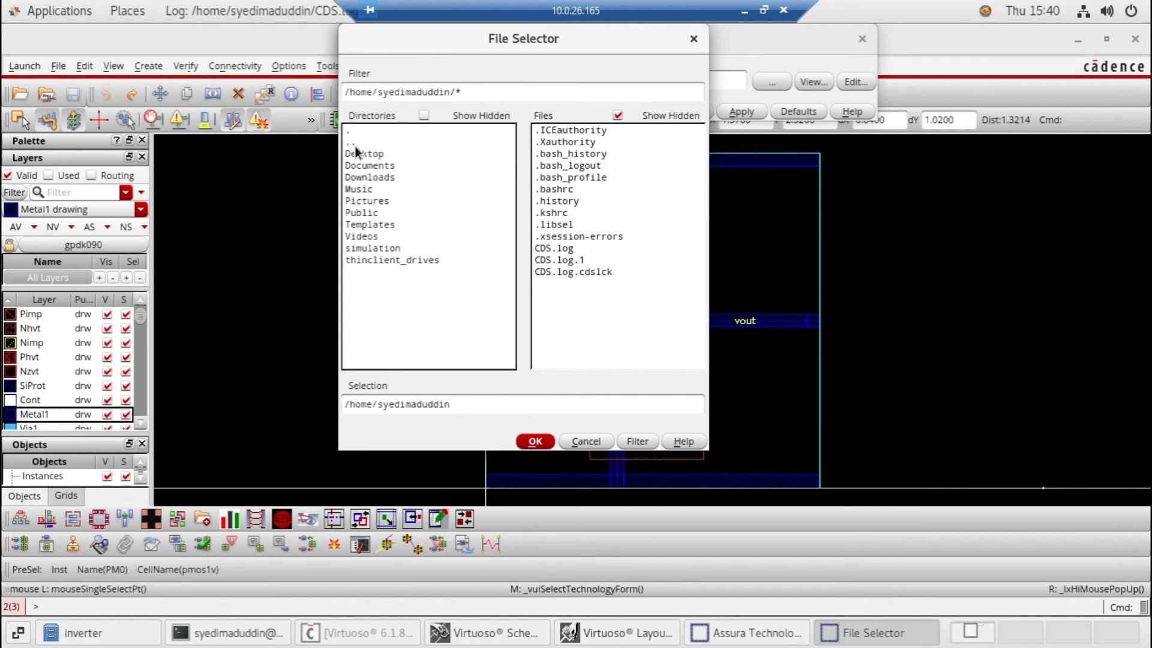
double_click(356, 145)
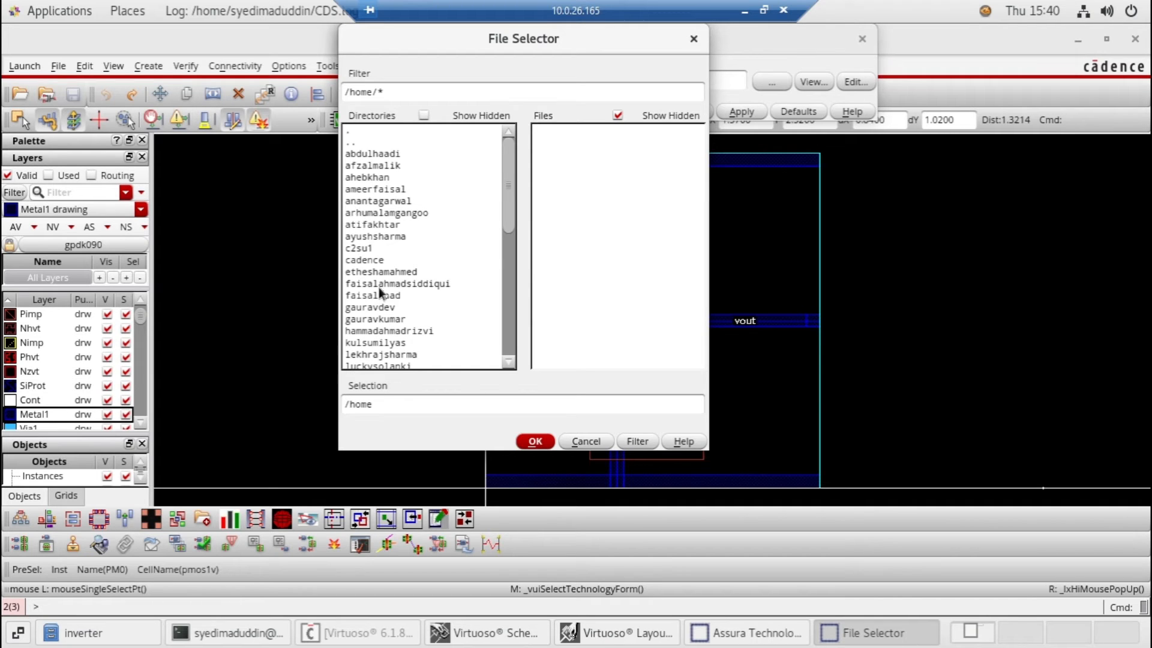
Load assura_tech.lib from /home/cadence/FOUNDRY/analog/90nm as the Assura technology file
scroll(507, 232, "down", 1)
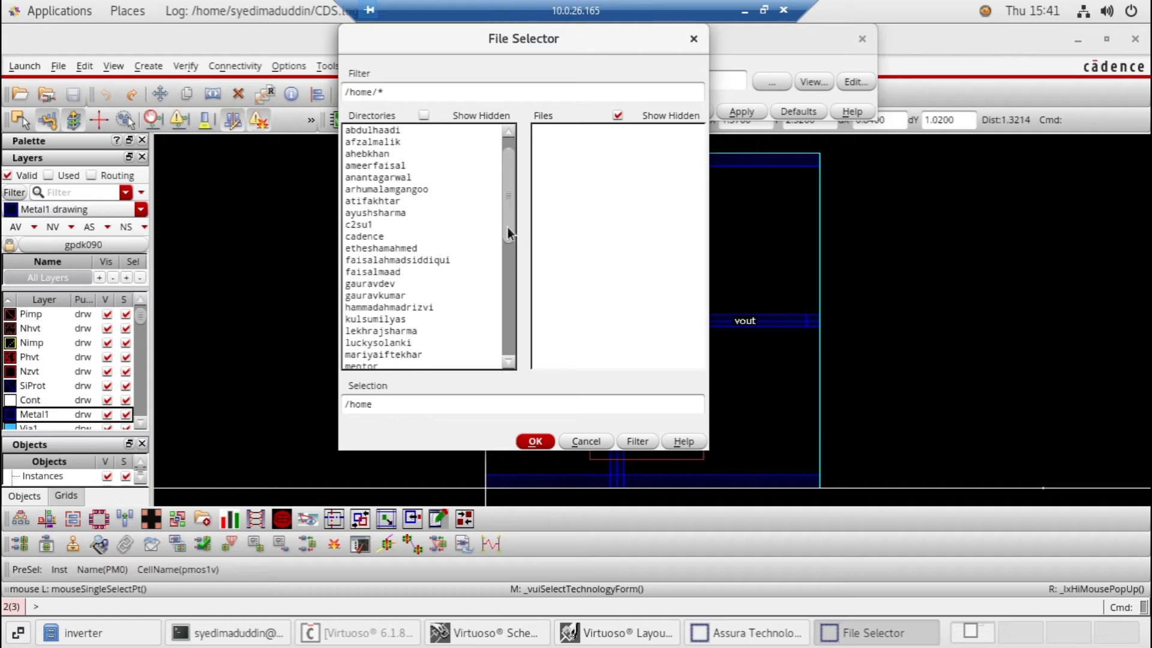
scroll(507, 231, "down", 1)
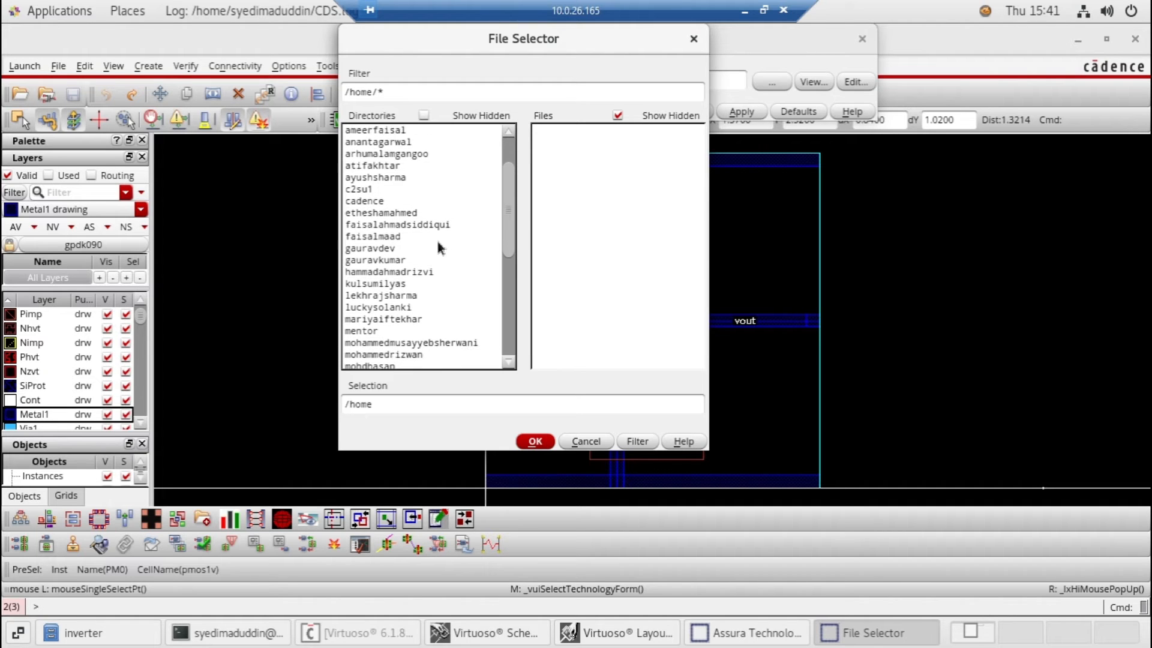
left_click(368, 200)
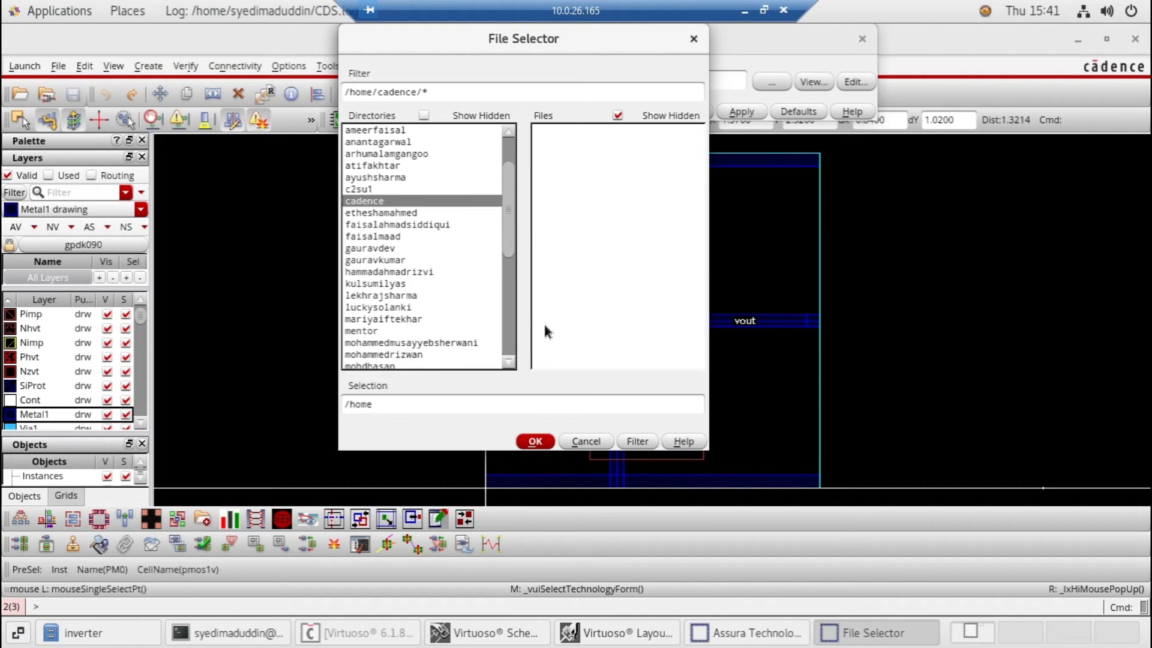
double_click(415, 203)
double_click(363, 165)
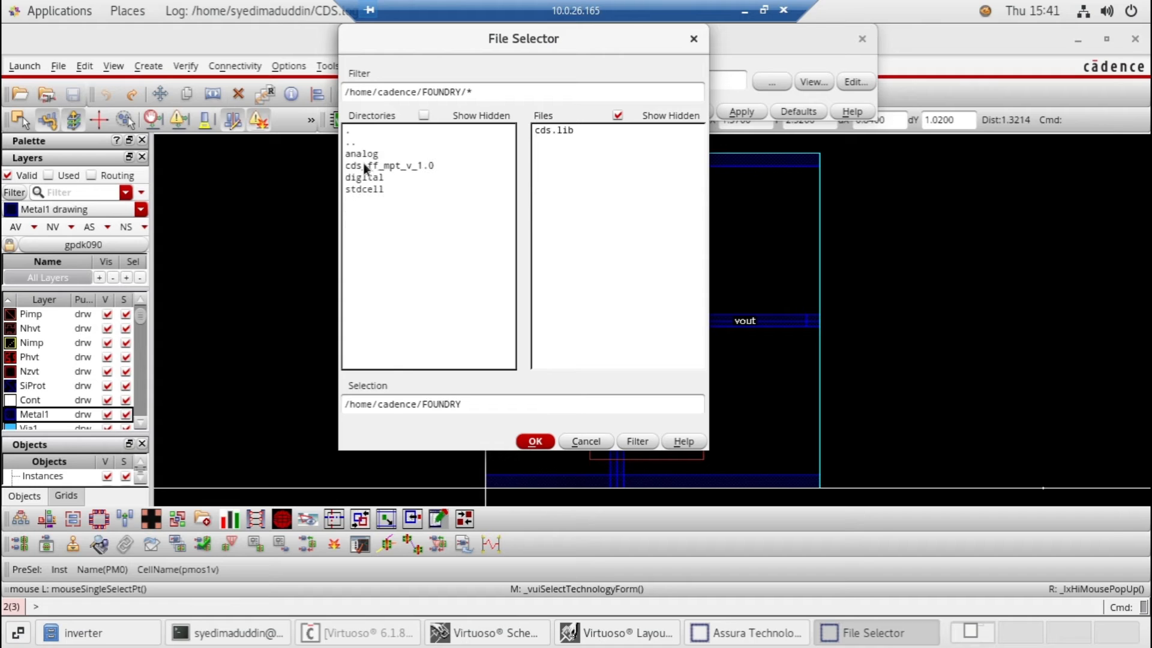
double_click(366, 154)
double_click(354, 176)
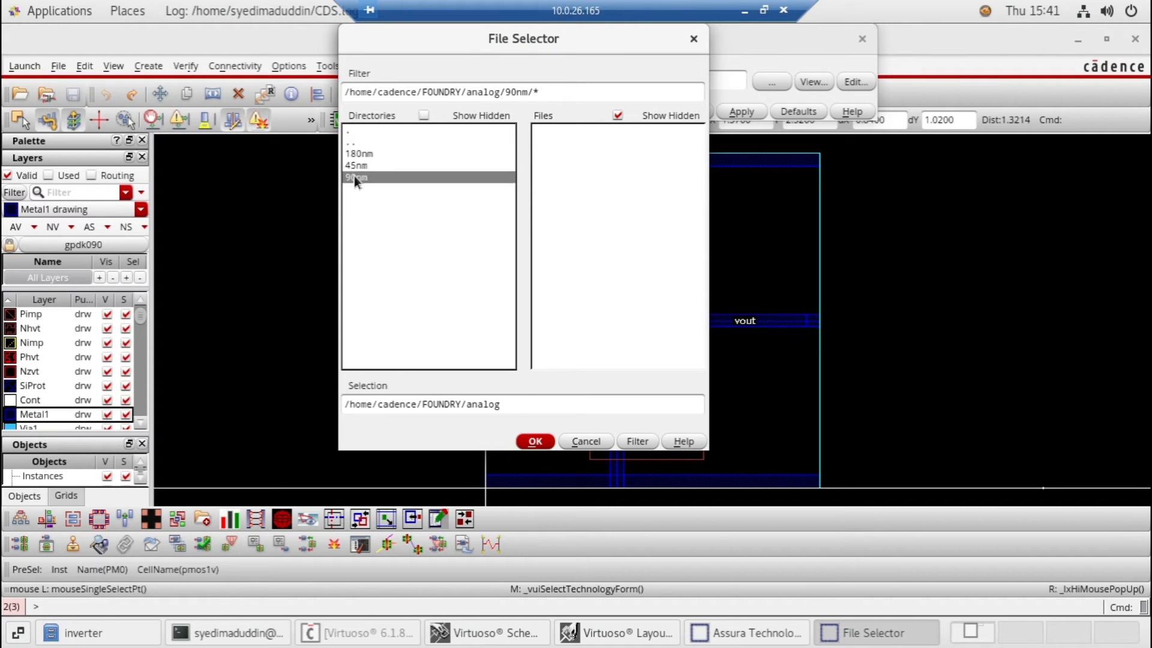
left_click(569, 131)
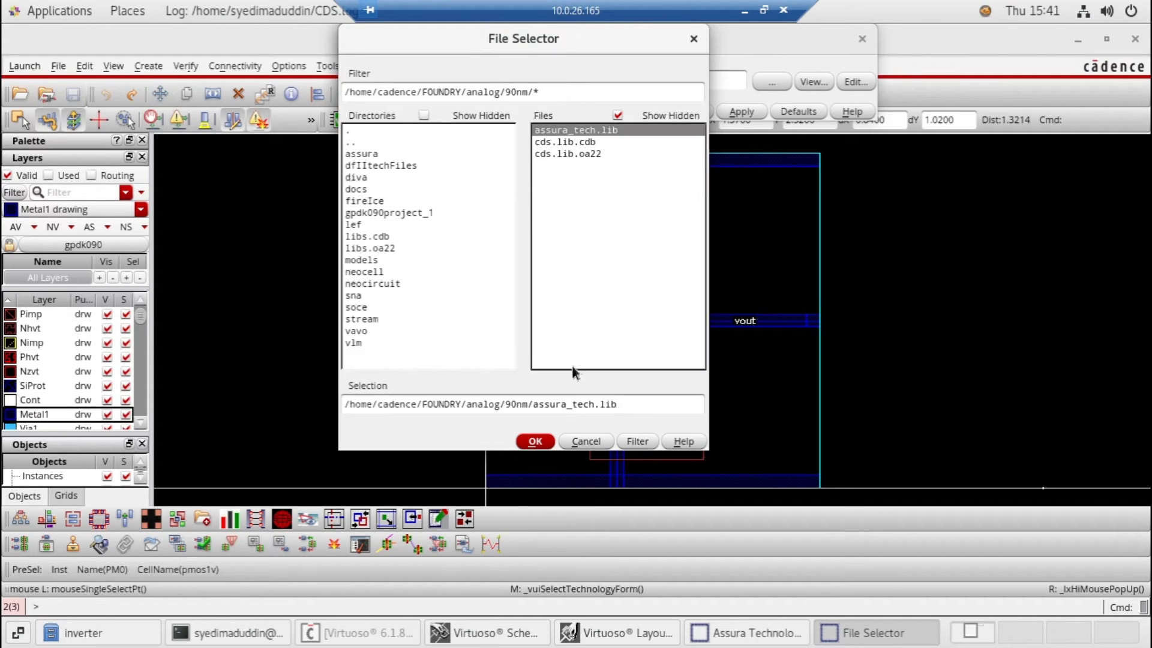
left_click(535, 442)
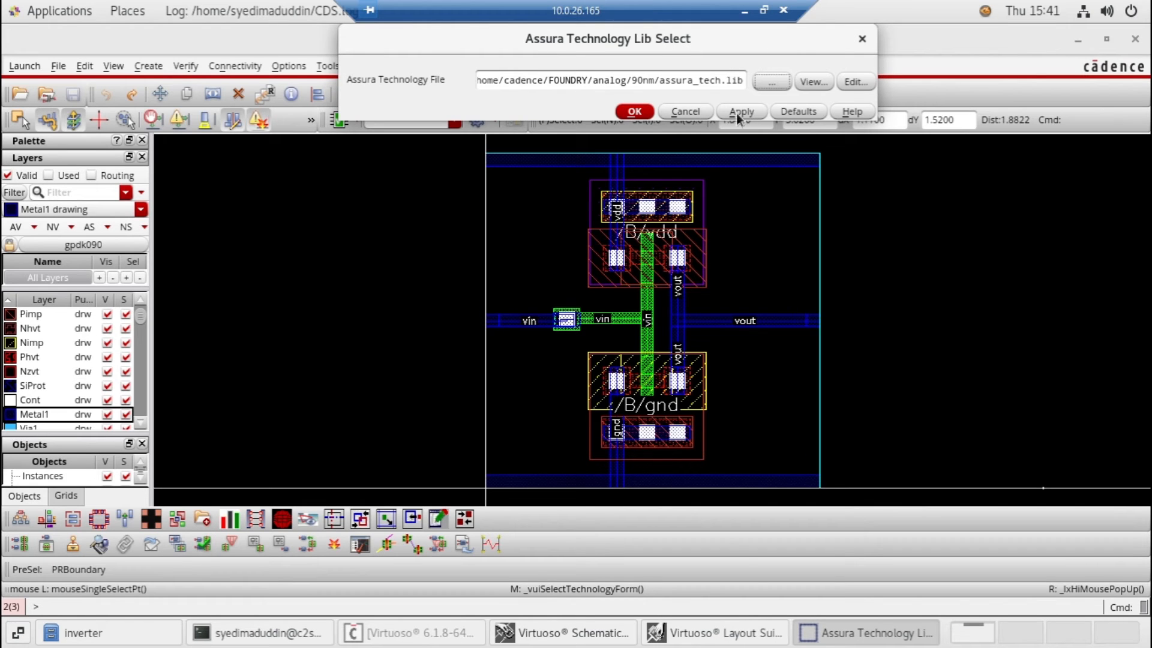
left_click(630, 113)
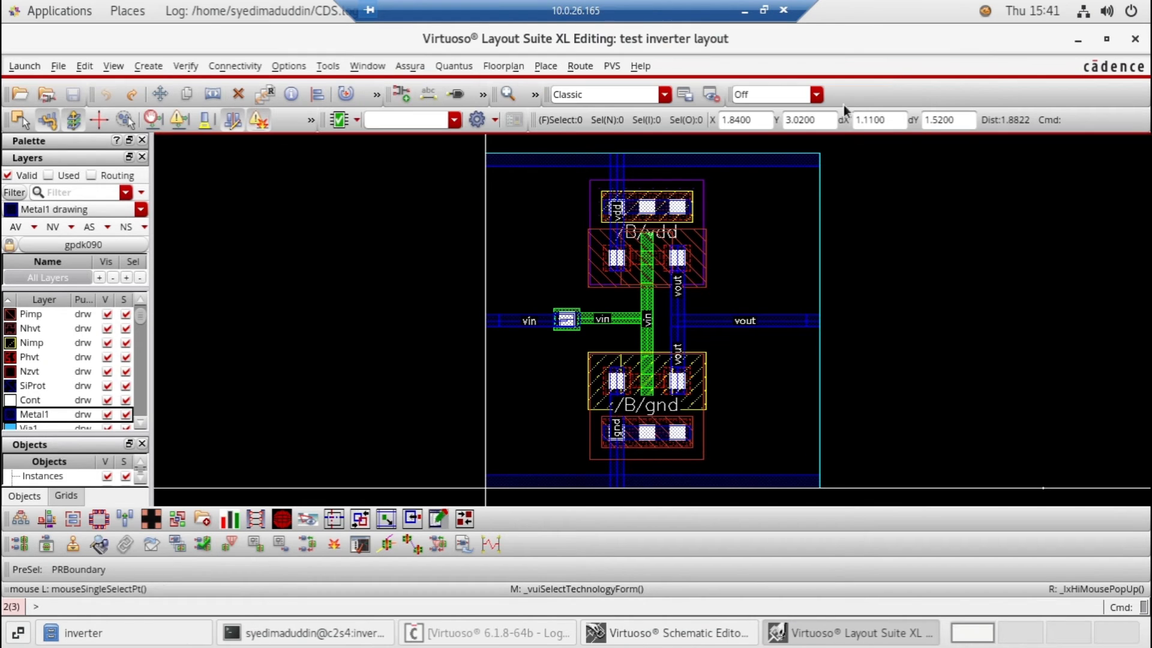
Run Assura DRC on the inverter layout with the gpdk090 technology, overwrite the existing DRC data and open the run's results
left_click(410, 66)
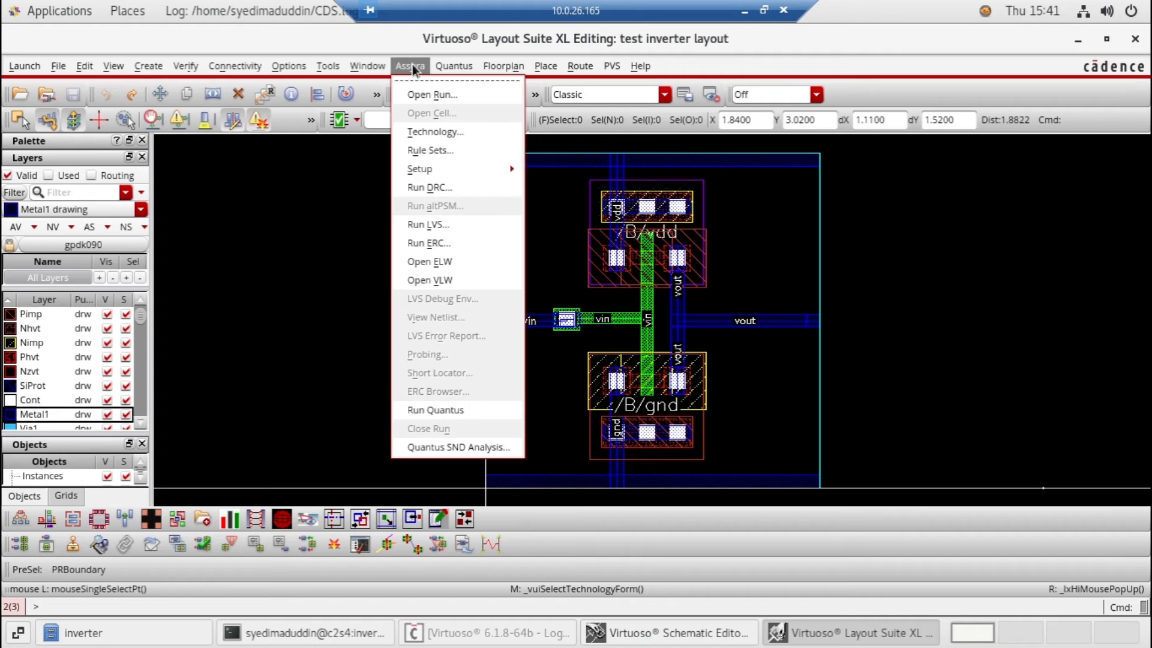
left_click(437, 189)
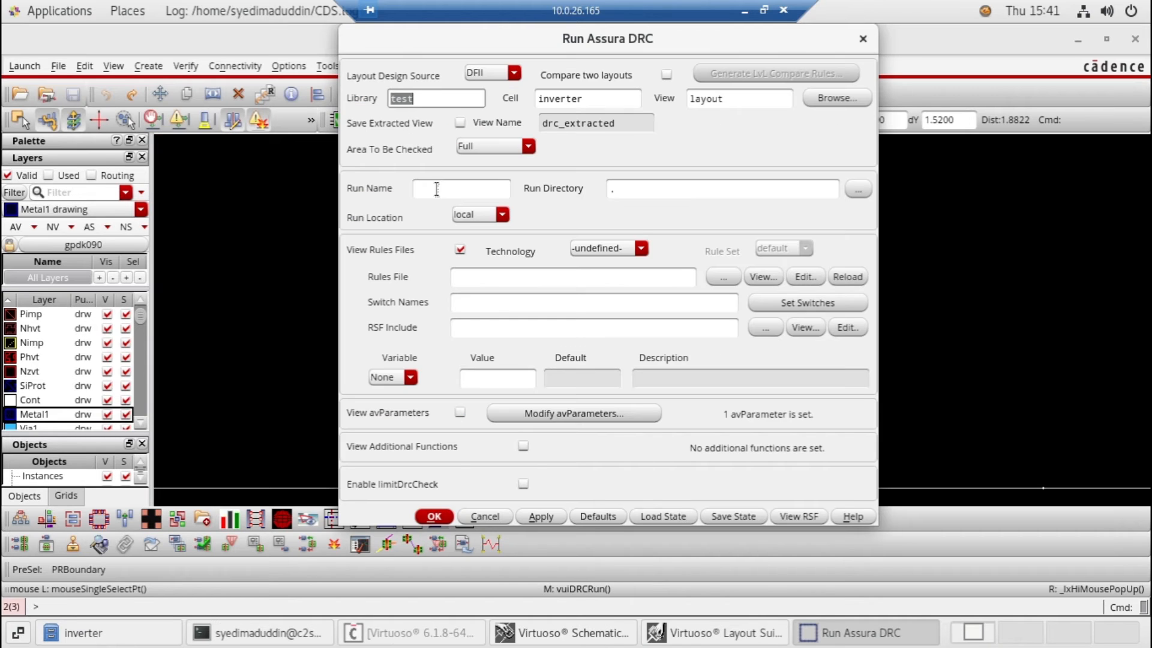
left_click(612, 252)
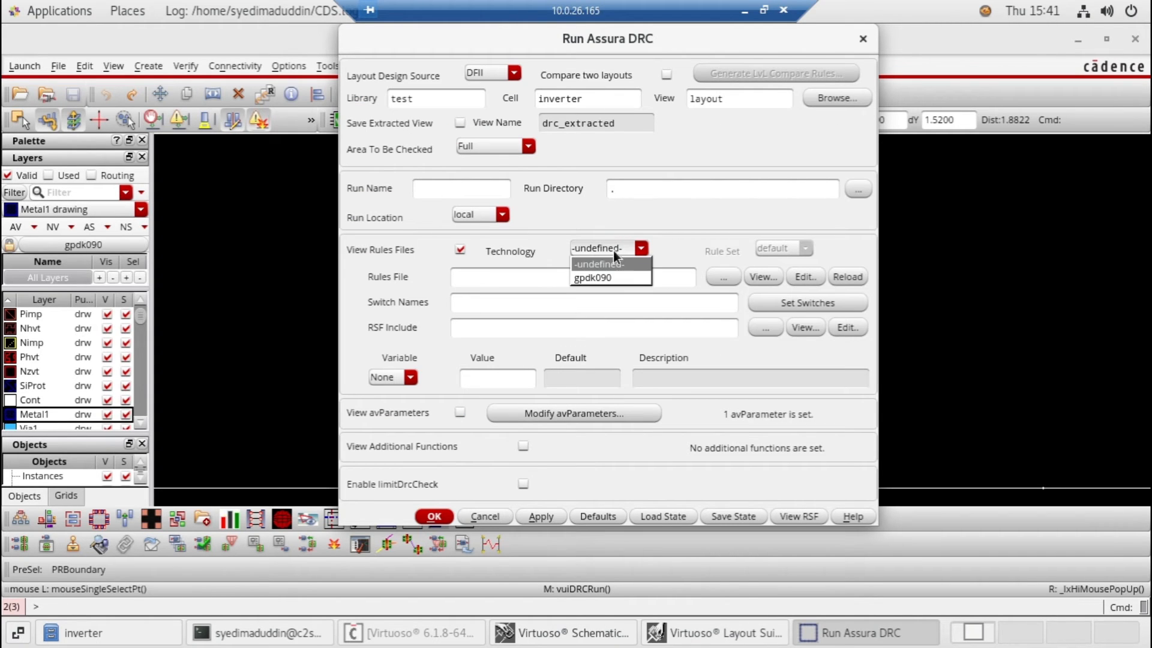
left_click(594, 279)
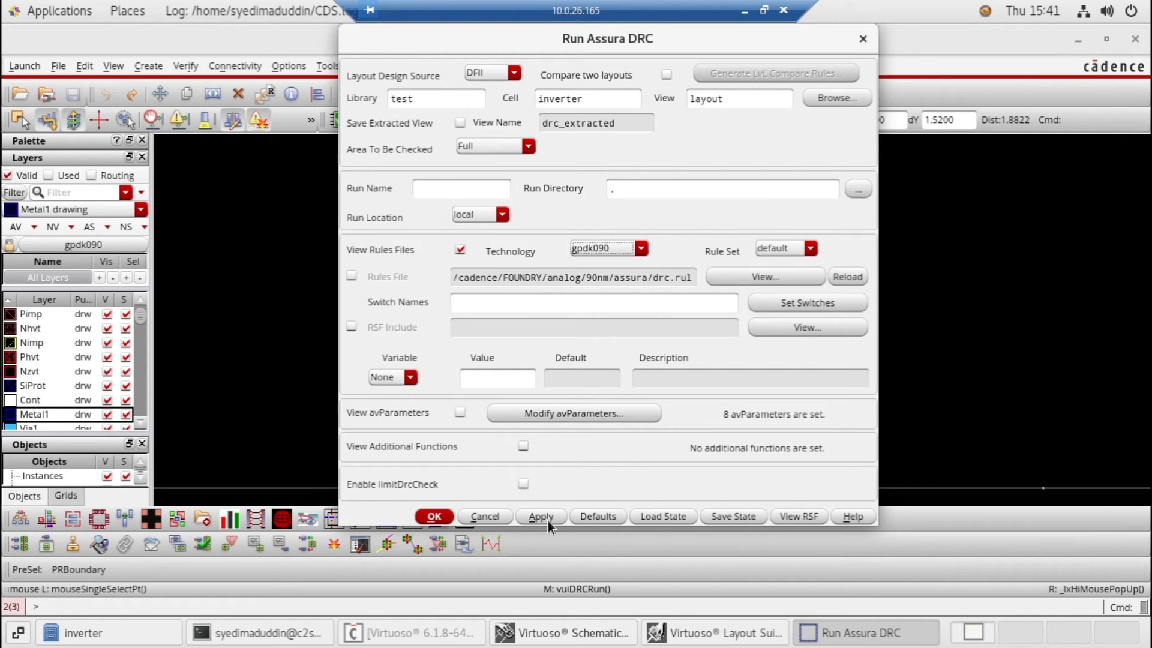
left_click(441, 516)
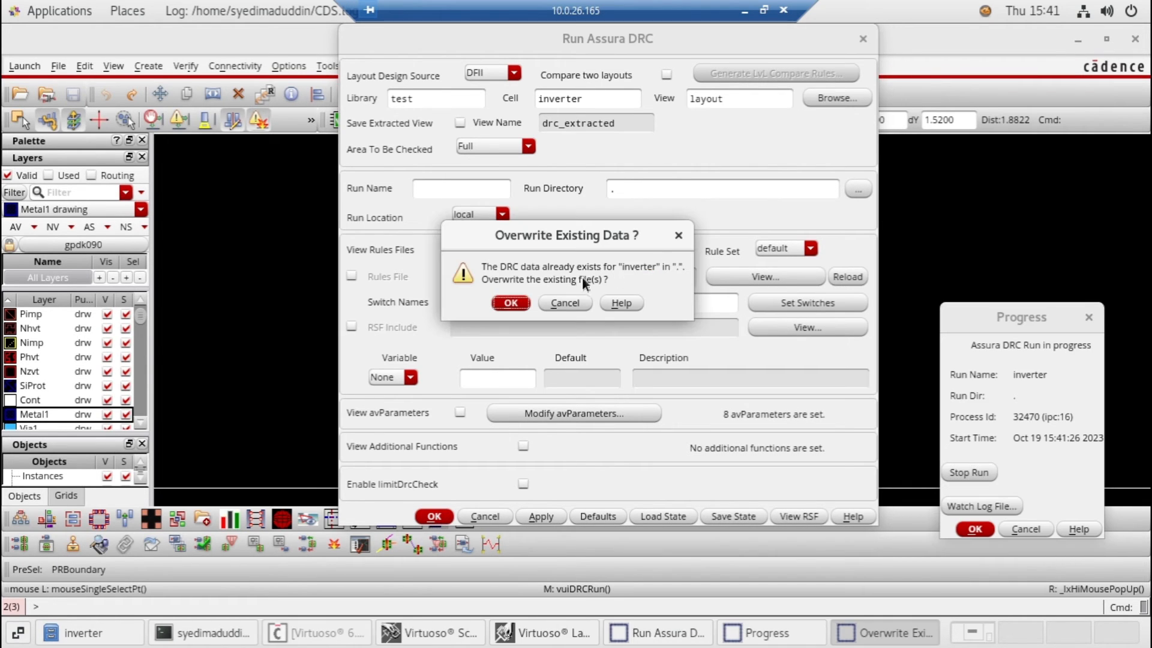
left_click(518, 303)
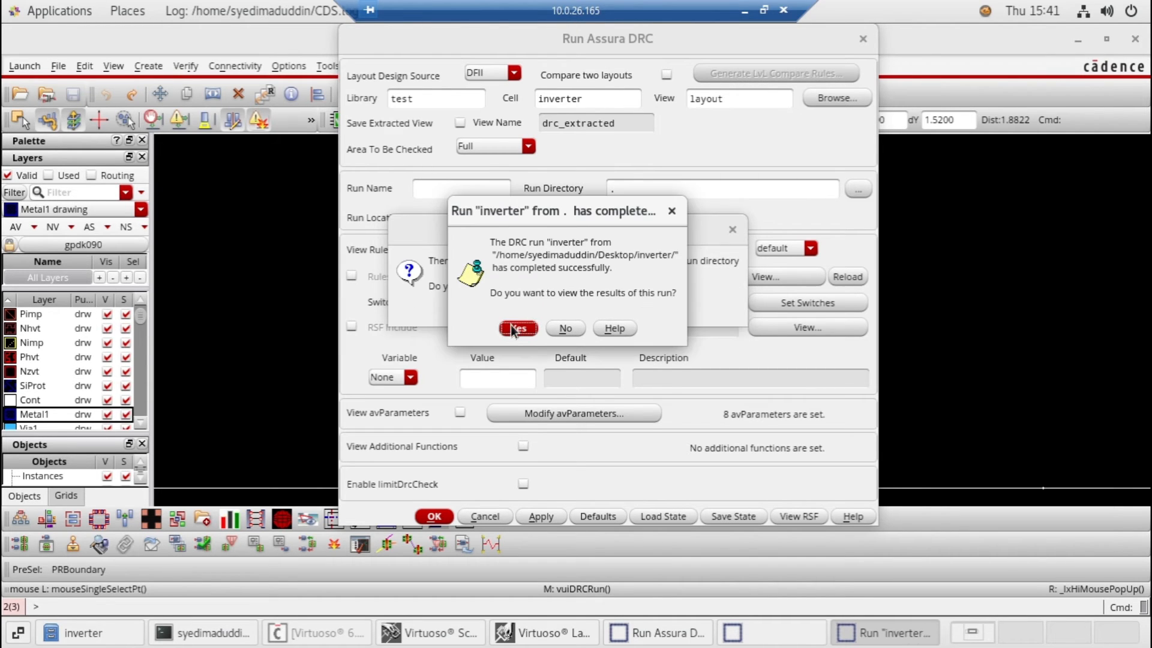
left_click(511, 328)
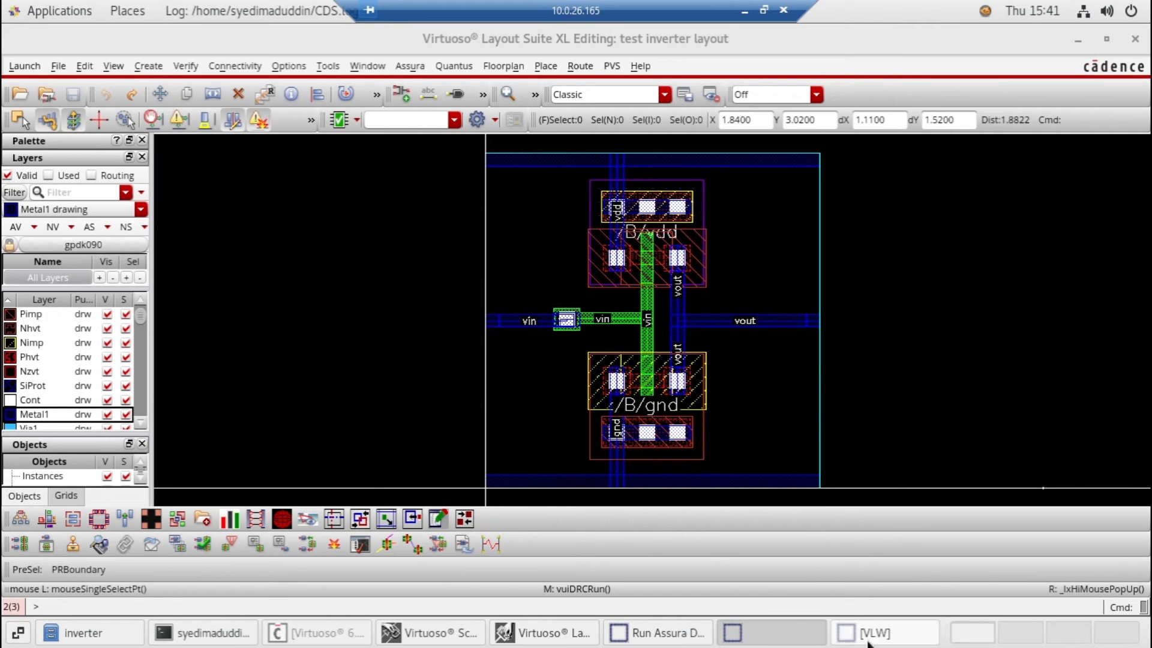
Restore the VLW layer window, dismiss the duplicate-job prompt, and close both the Run Assura DRC form and the VLW window
left_click(855, 627)
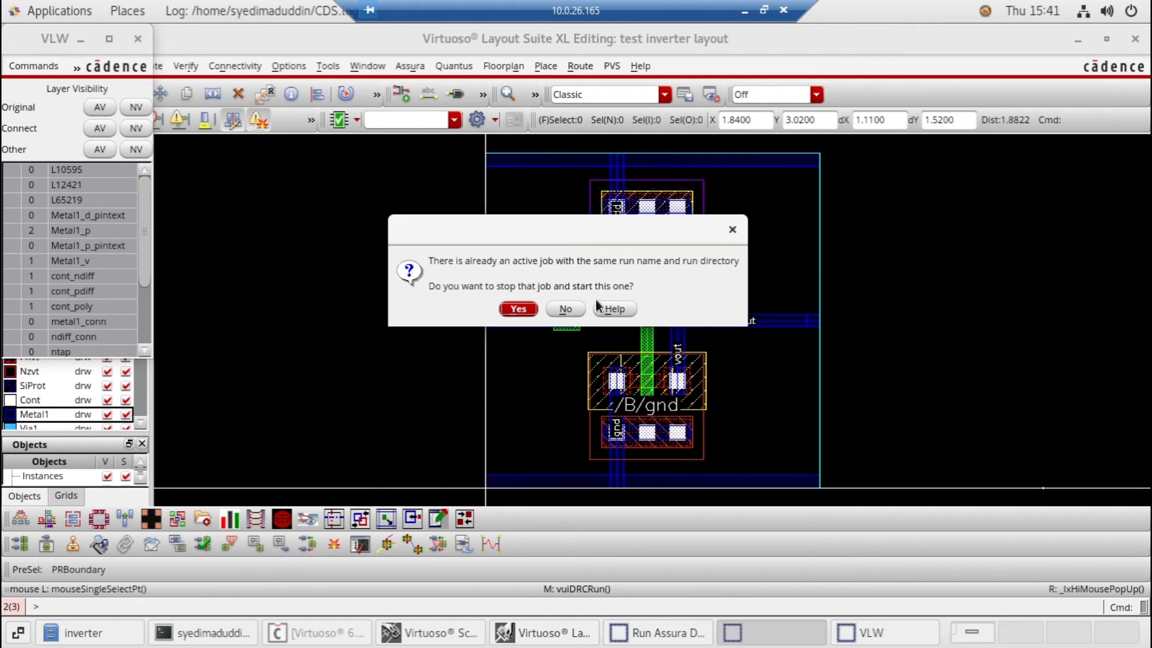
left_click(732, 231)
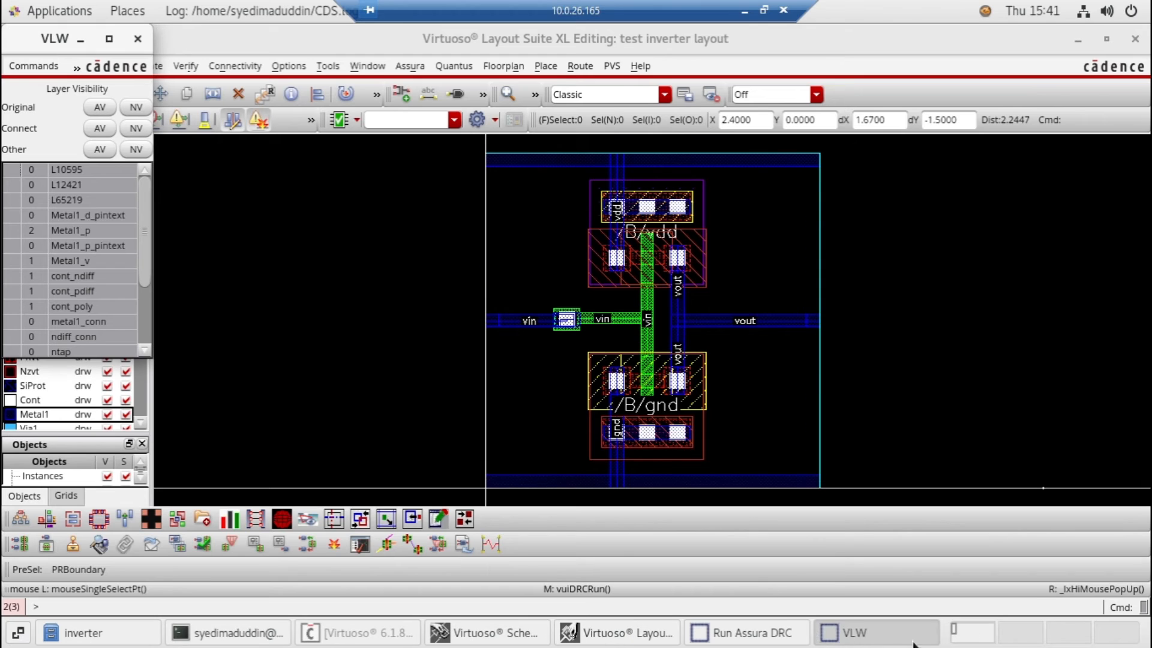
left_click(773, 644)
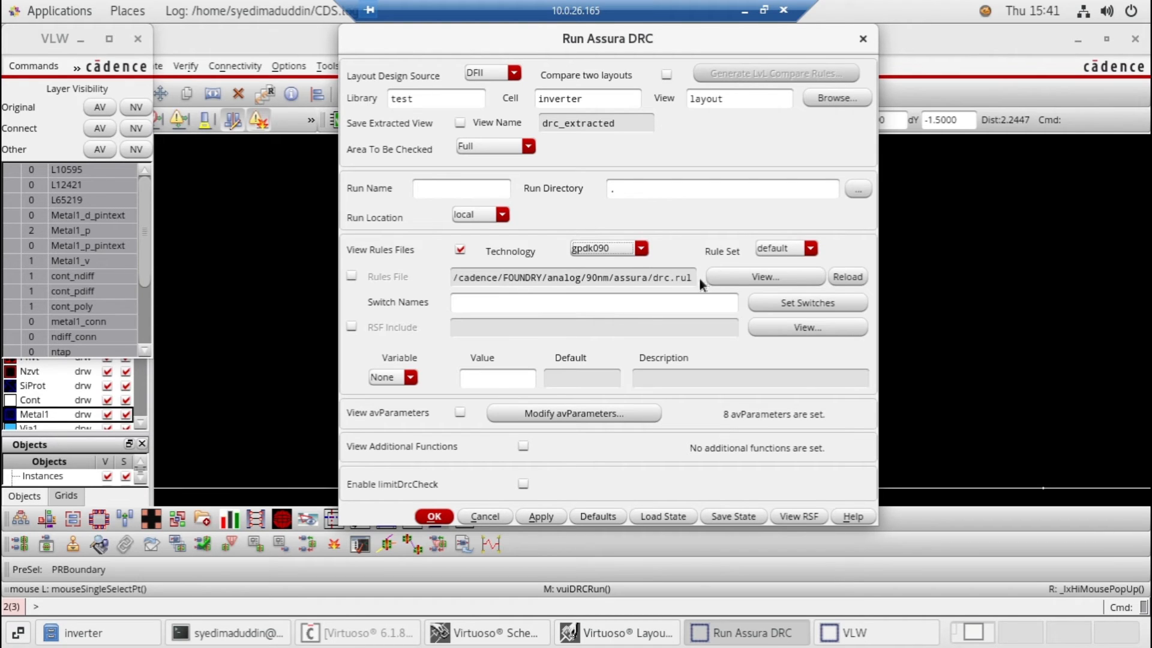
left_click(864, 40)
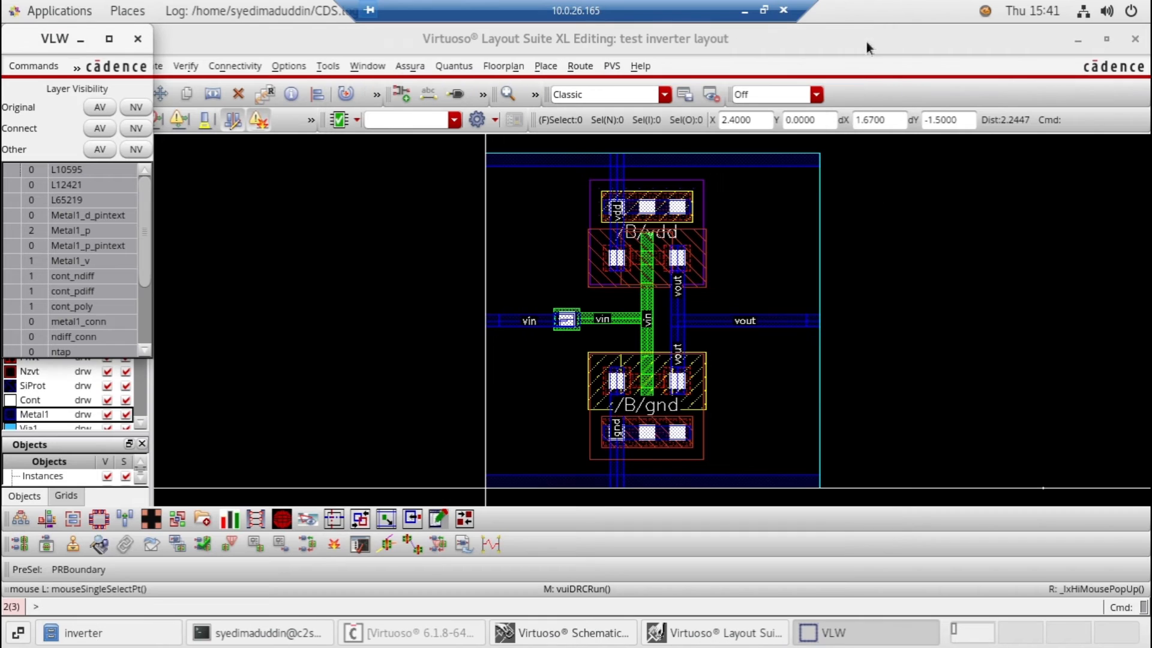
left_click(140, 44)
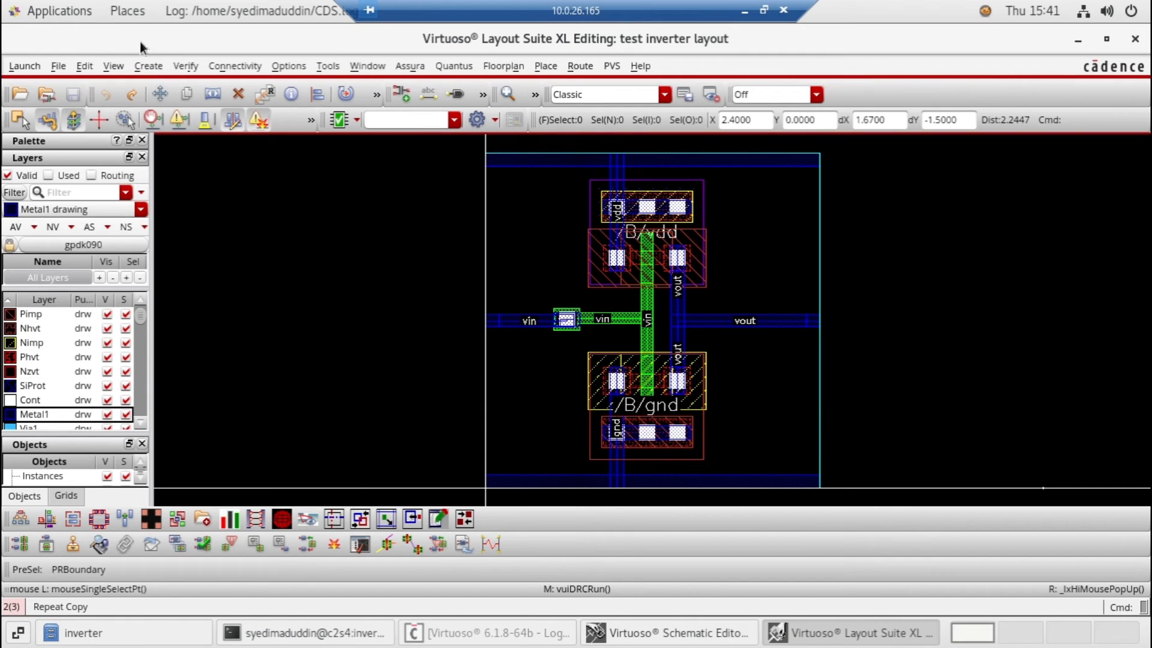
Rerun Assura DRC on the inverter layout, overwriting existing data and ending the active job, view its results and dismiss the results message
left_click(405, 67)
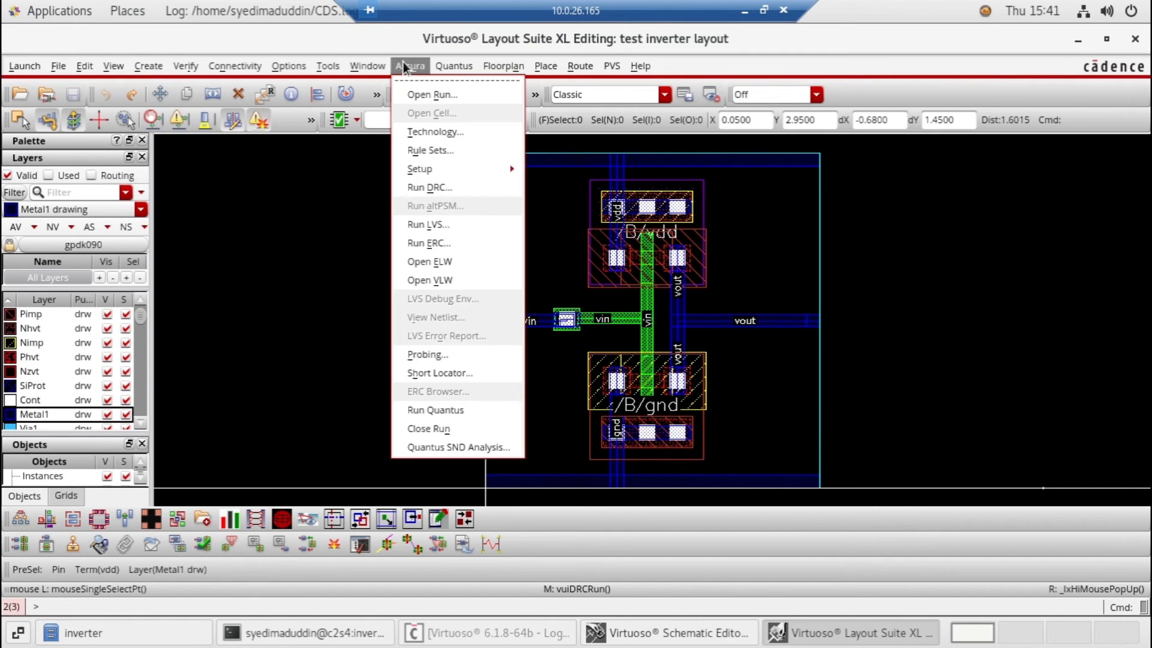
left_click(453, 189)
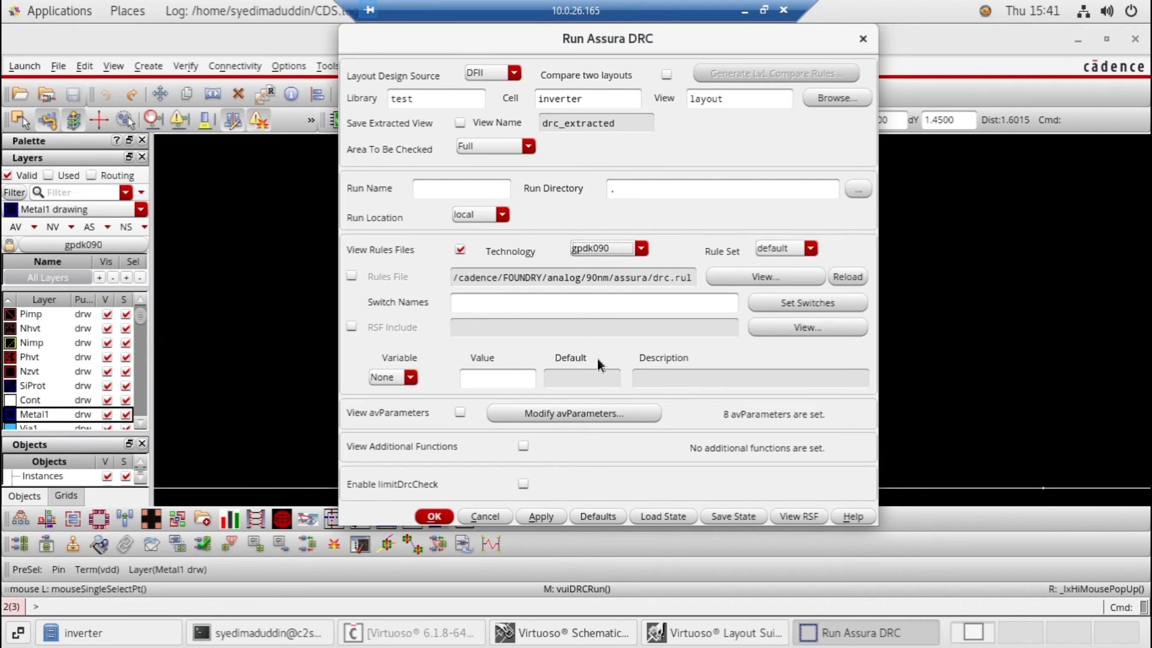
left_click(435, 517)
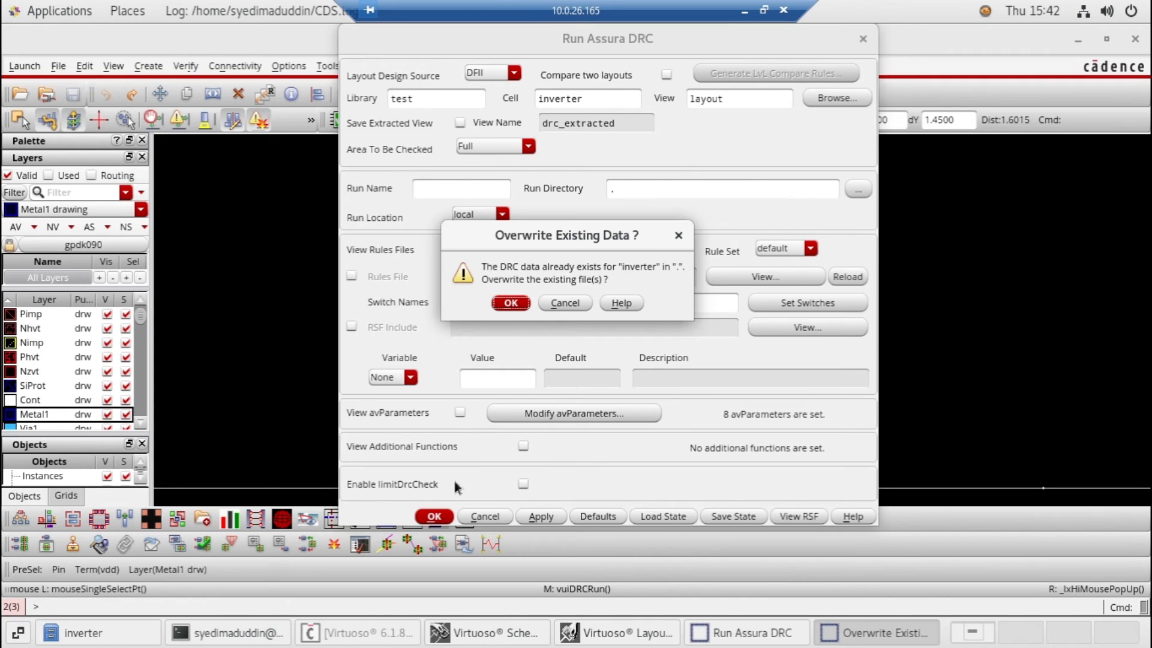
left_click(519, 306)
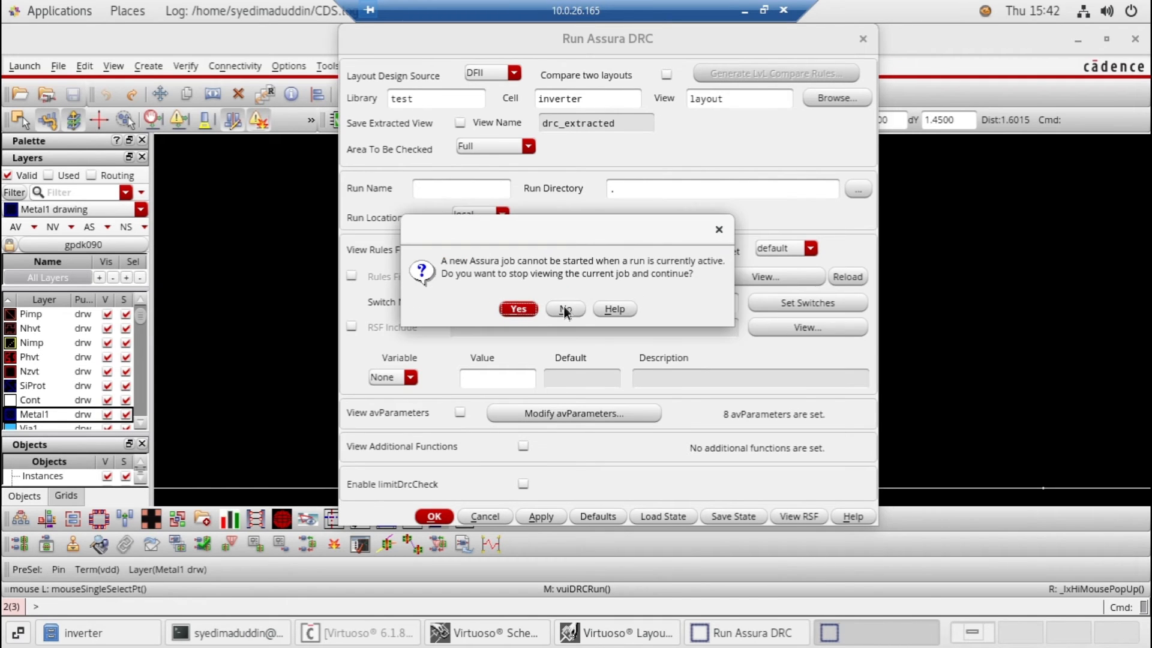
left_click(511, 310)
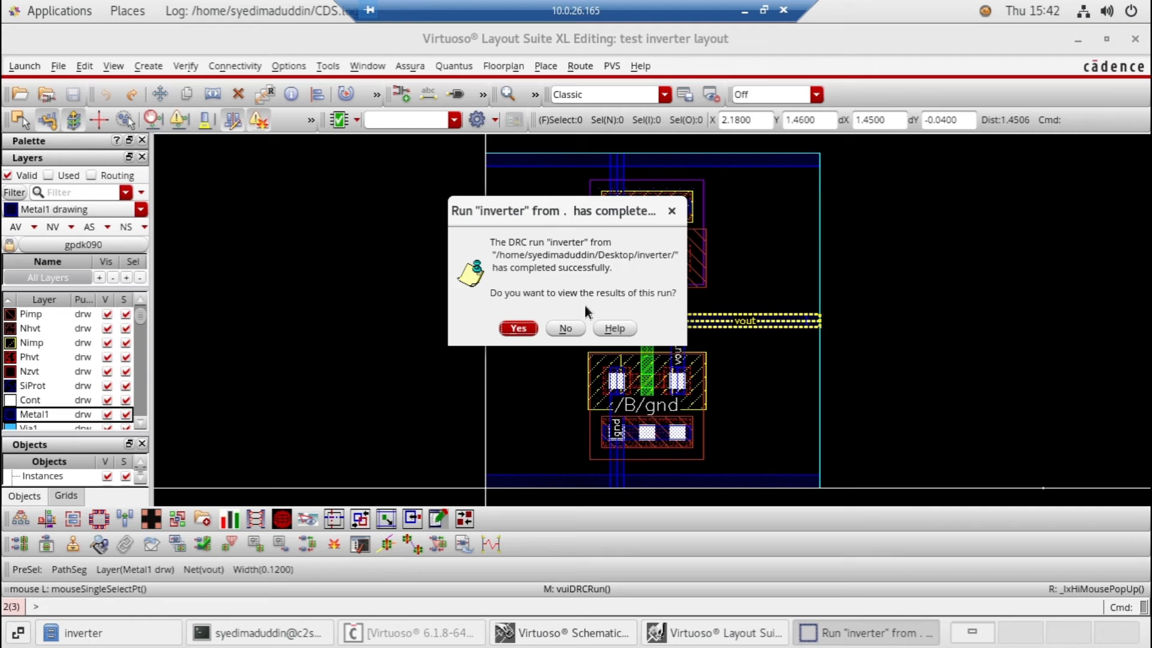
left_click(508, 328)
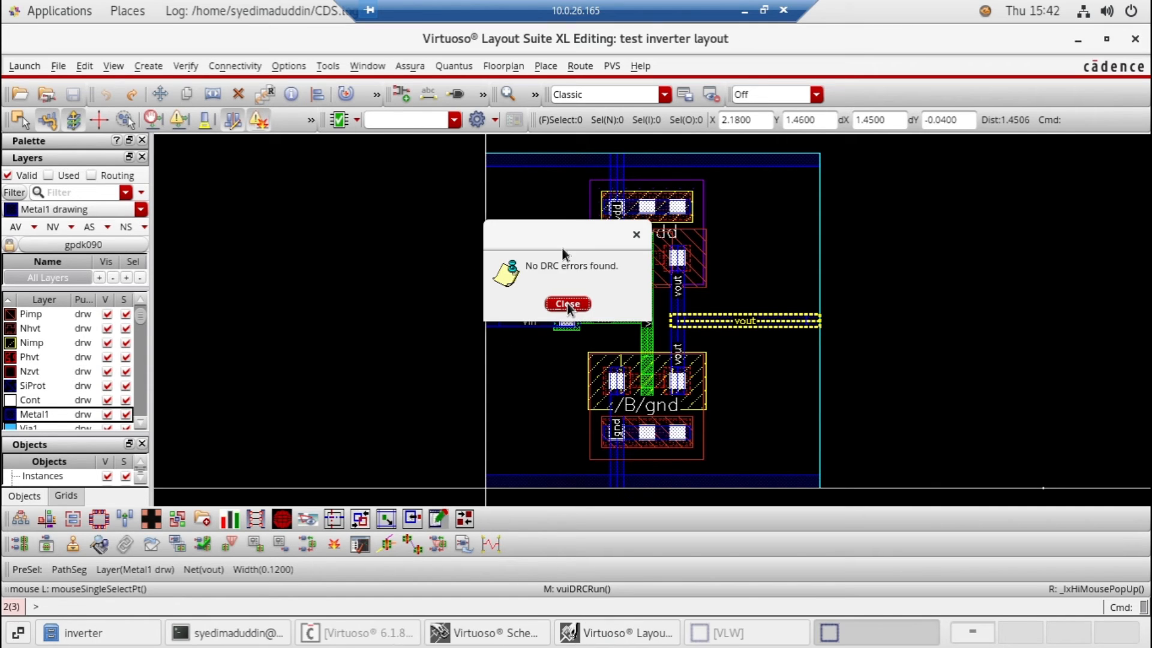
left_click_drag(554, 247, 419, 227)
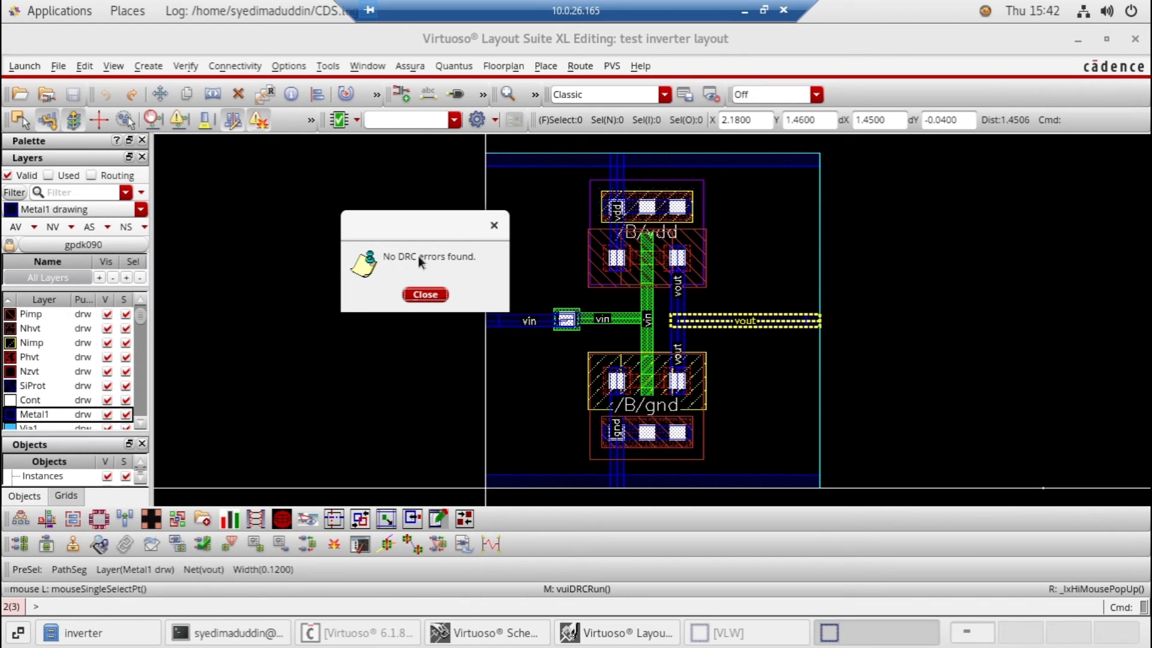
left_click(496, 227)
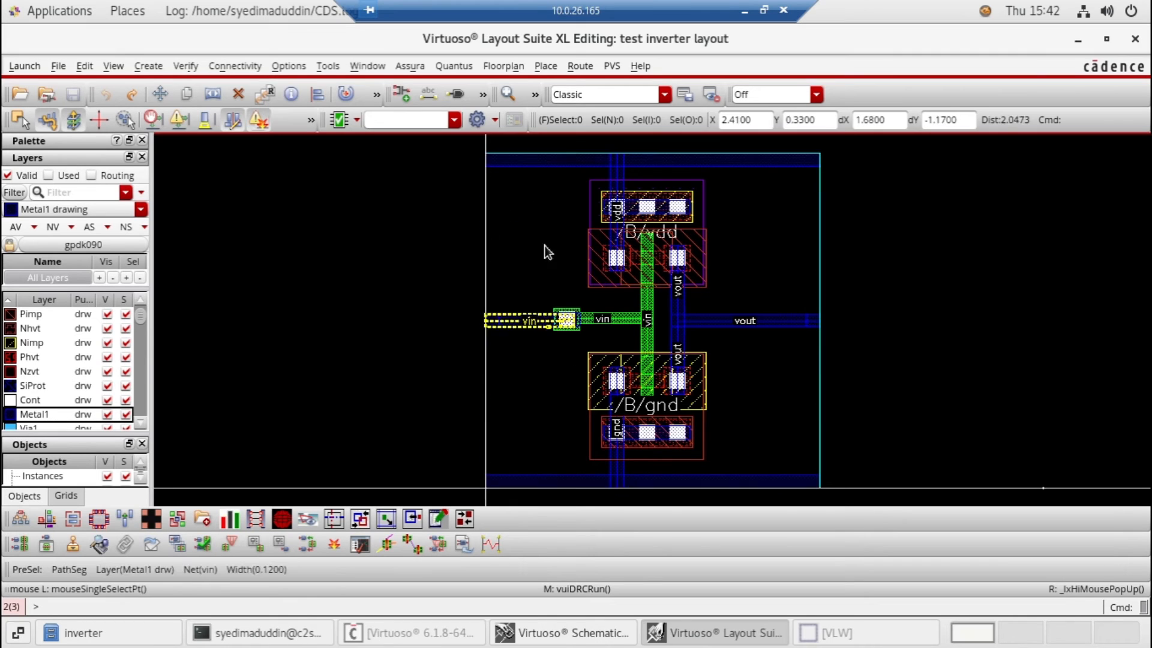
Start an Assura LVS run comparing the inverter schematic and layout with the gpdk090 technology, overwriting the existing LVS data
left_click(410, 66)
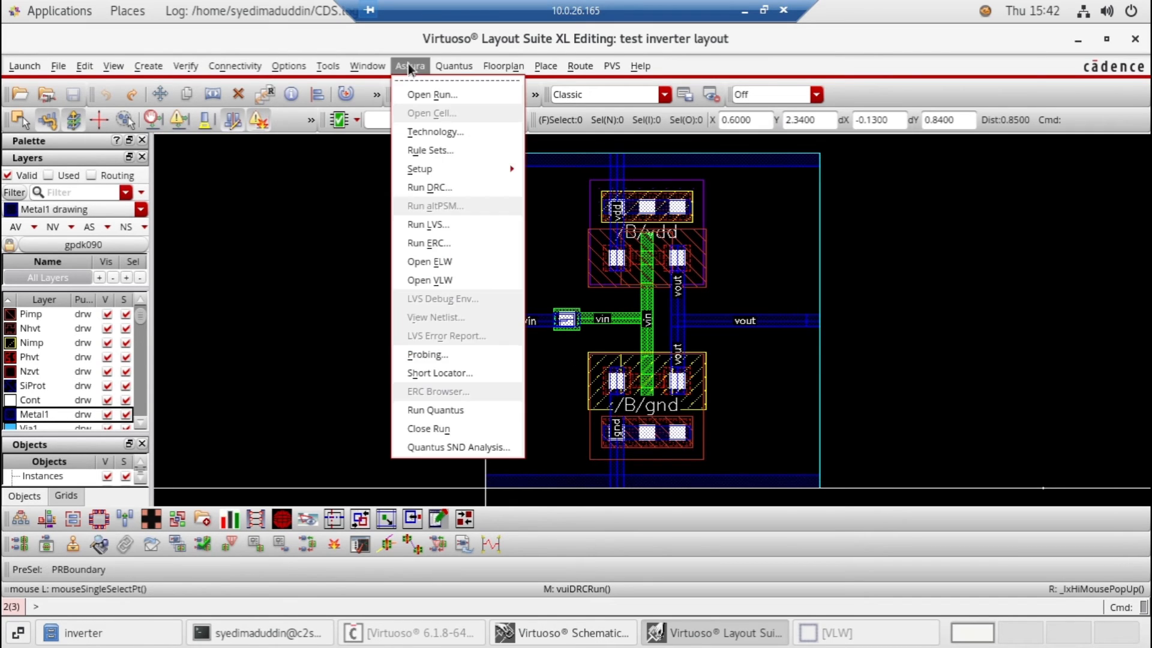
left_click(430, 226)
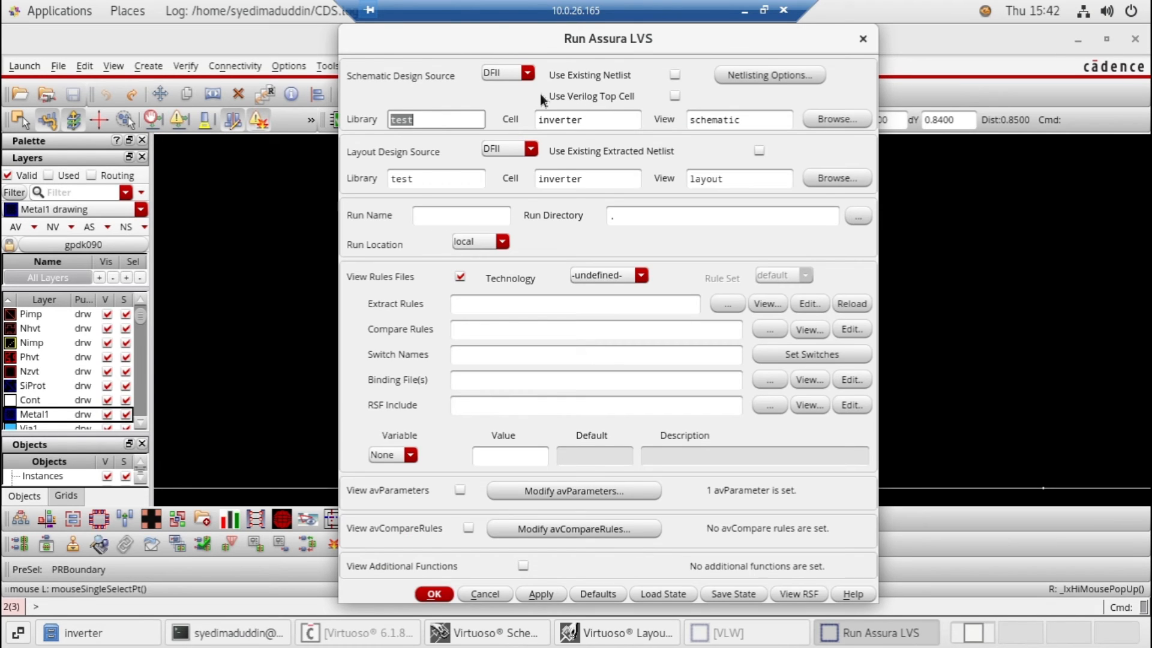
left_click(587, 123)
left_click(704, 178)
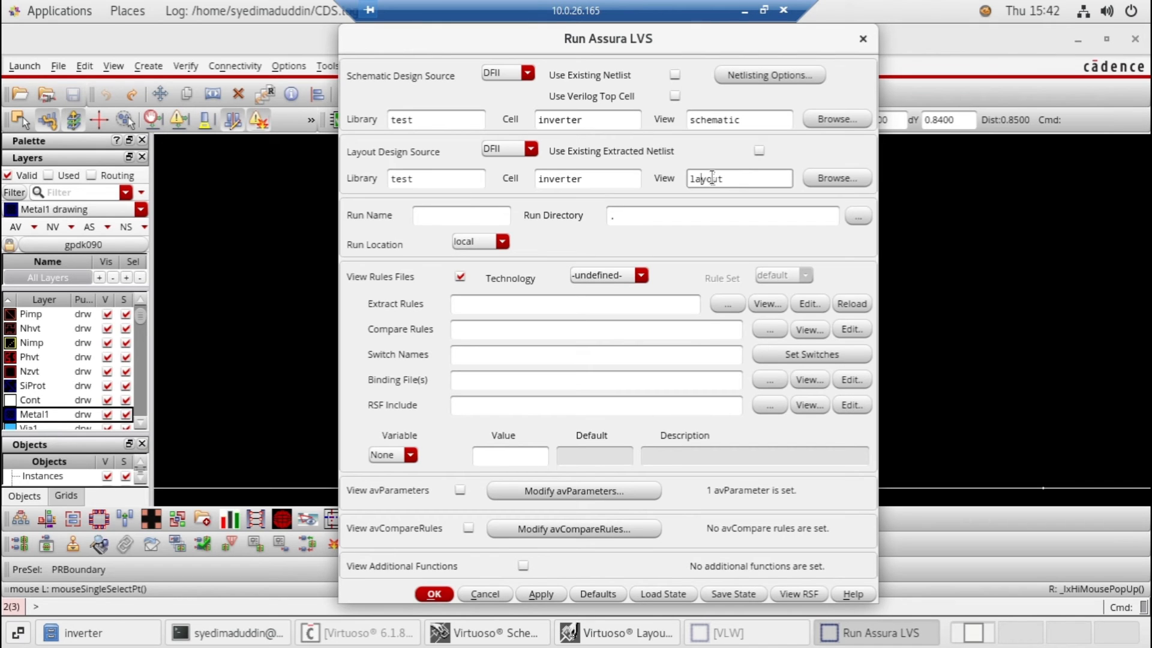
left_click(591, 275)
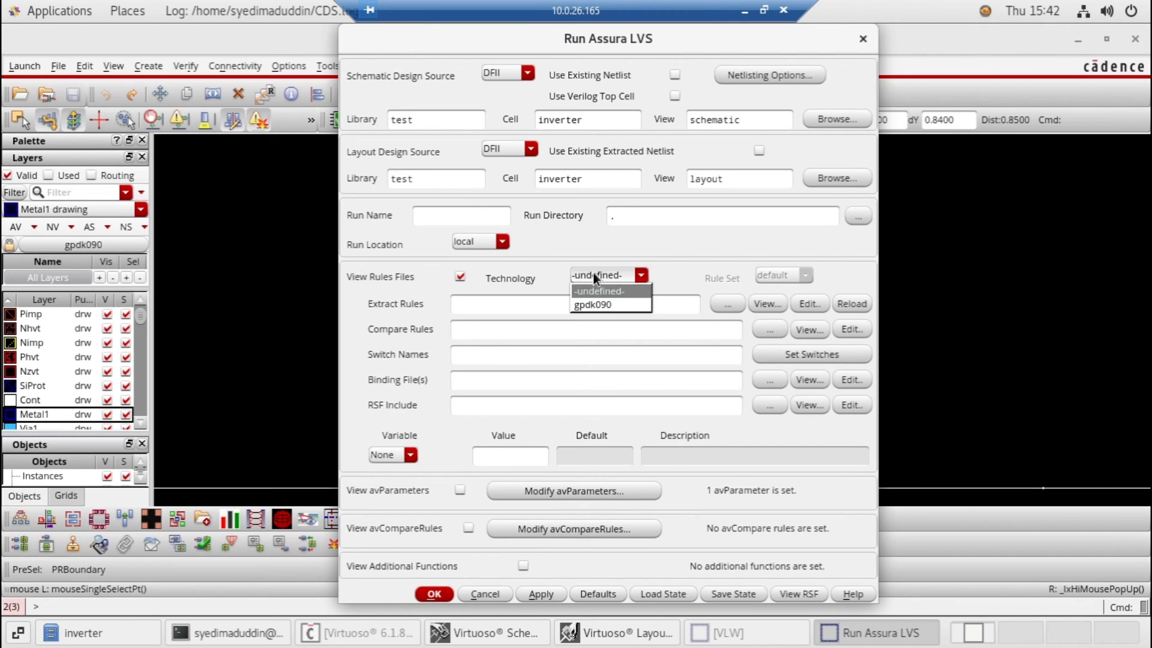
left_click(589, 308)
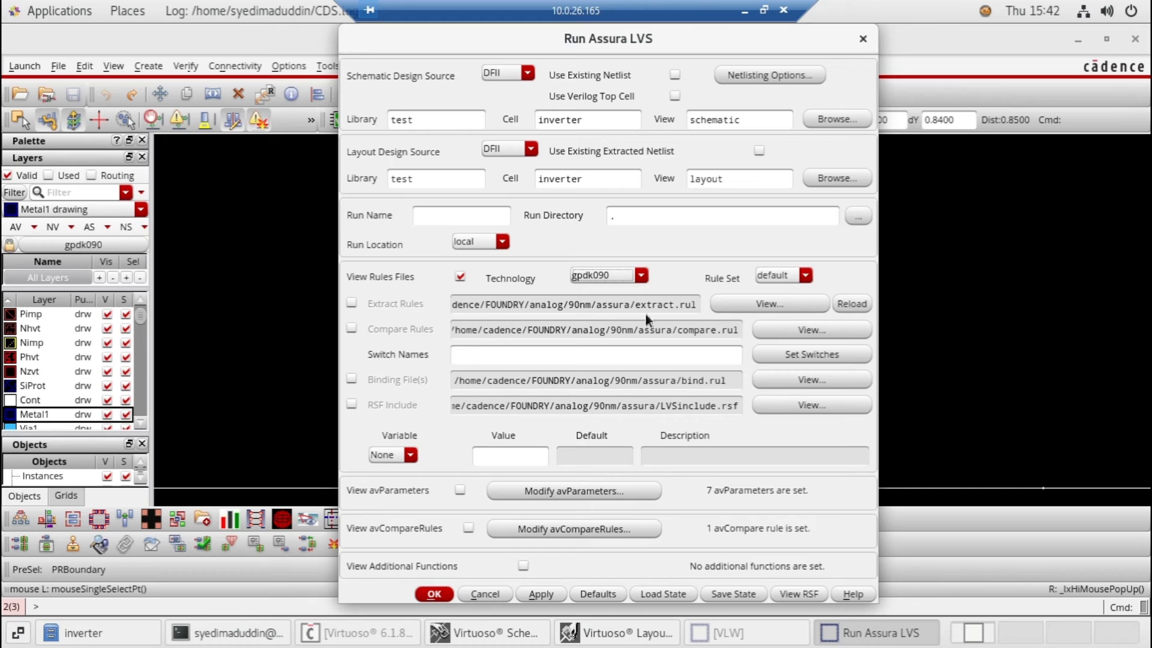
left_click(537, 596)
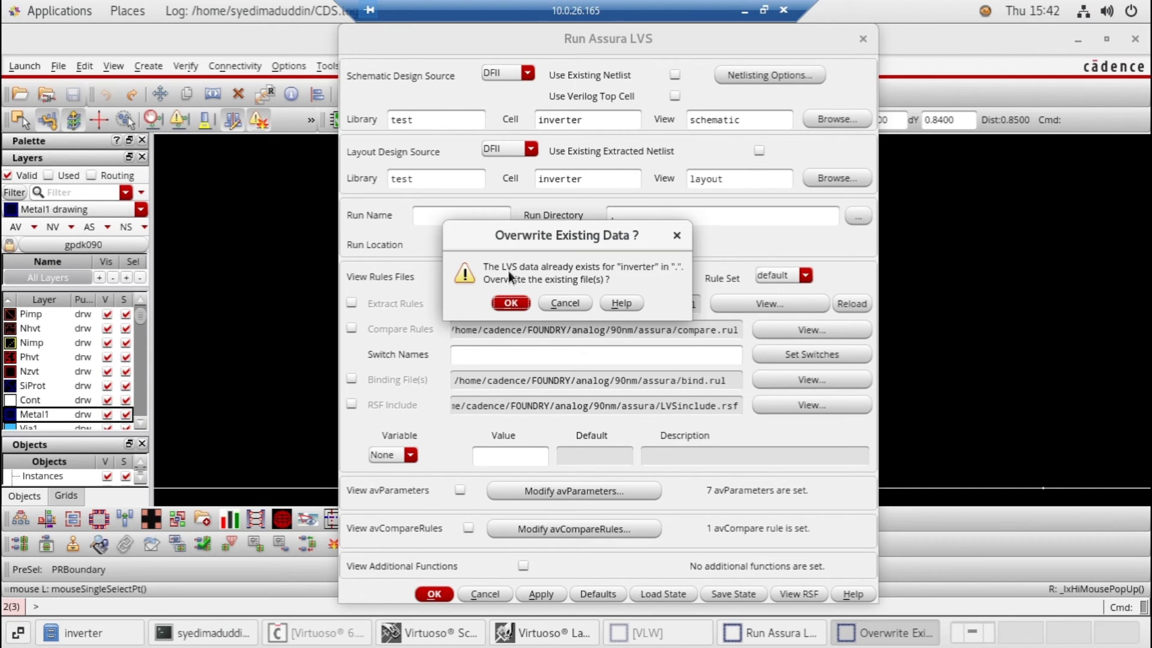
left_click(509, 303)
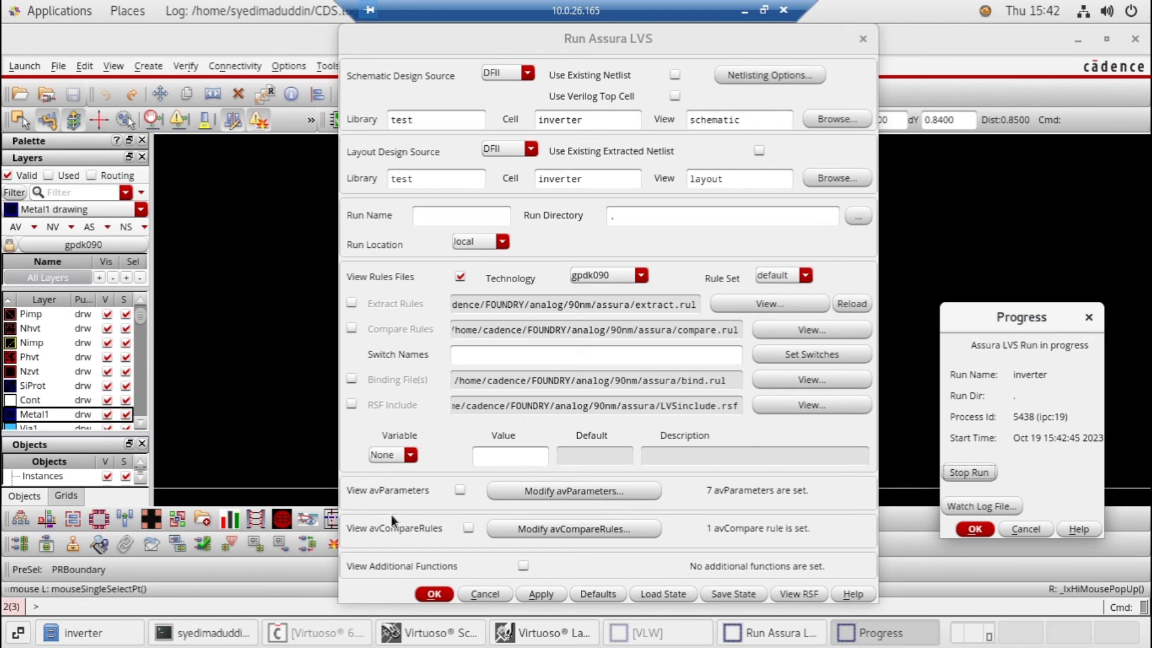
Resubmit the inverter LVS run from its form and accept overwriting the existing LVS files
left_click(434, 594)
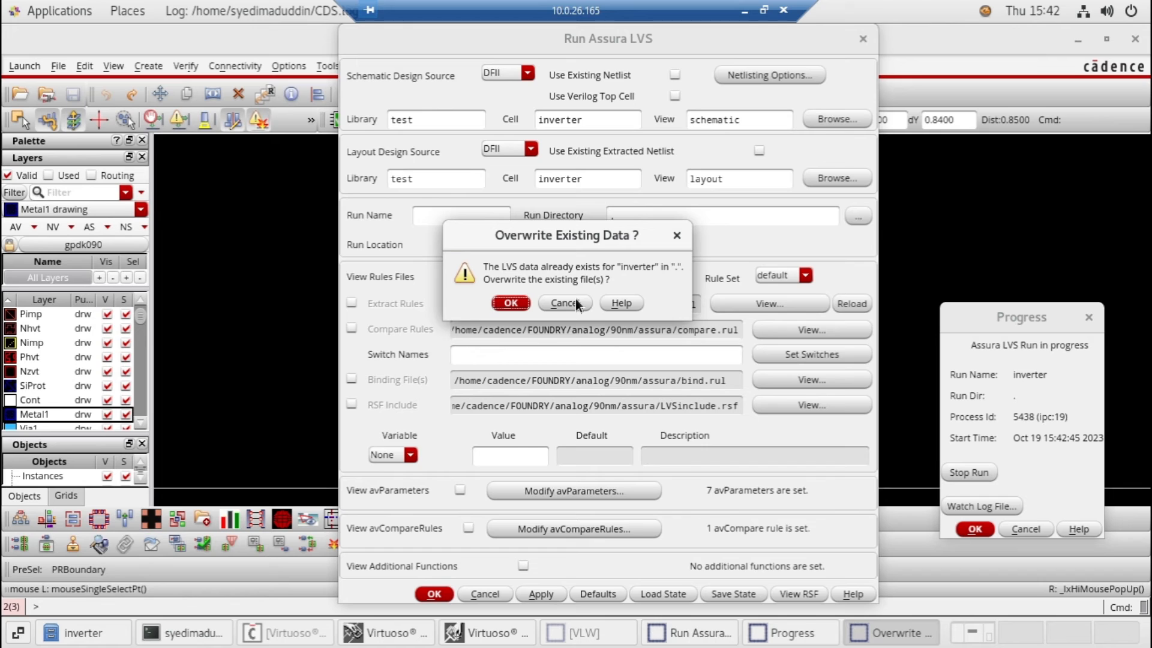
left_click(512, 303)
left_click(516, 310)
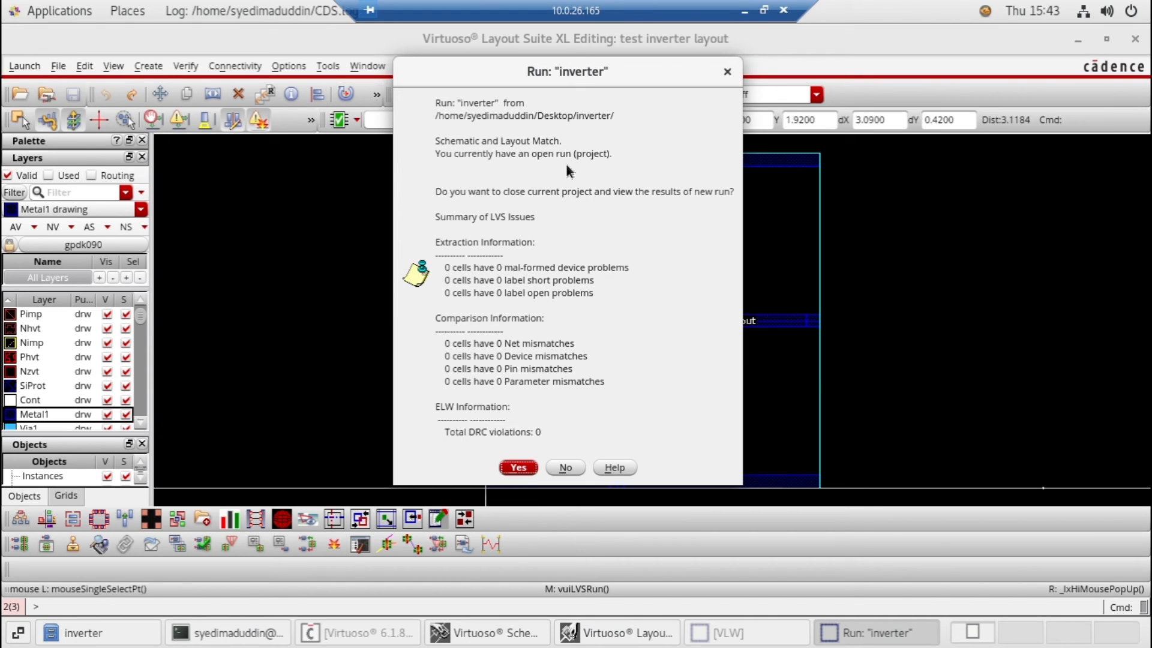
Close the current project to view the new LVS results, check and close the LVS Debug window, and minimize the schematic editor
left_click(518, 468)
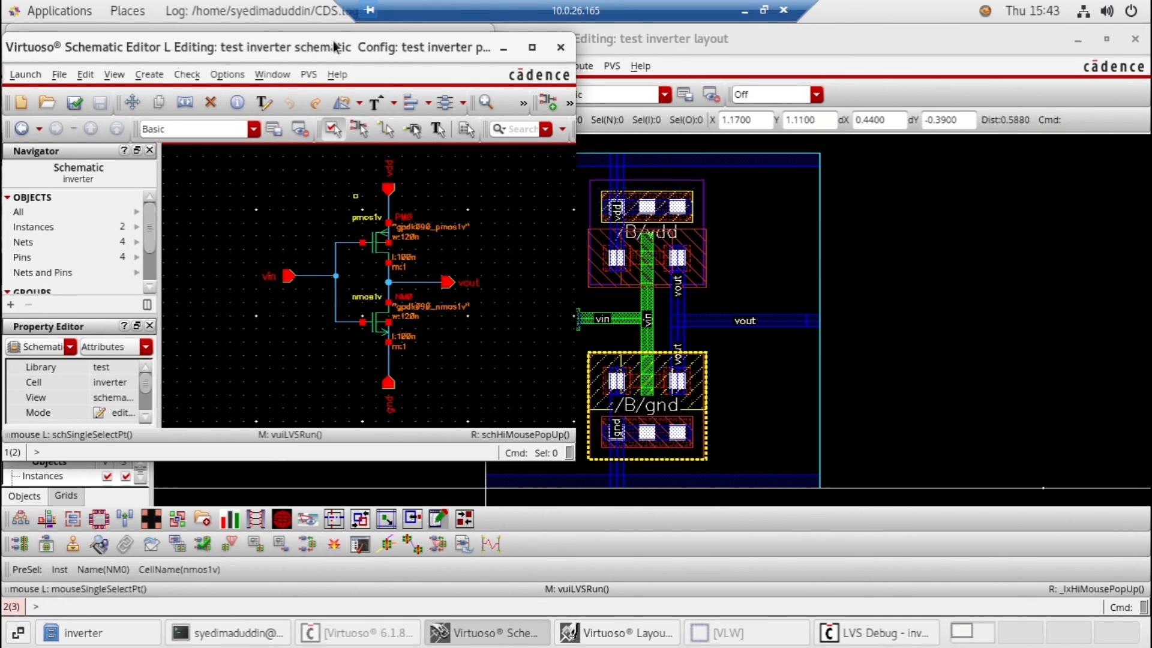
left_click(871, 634)
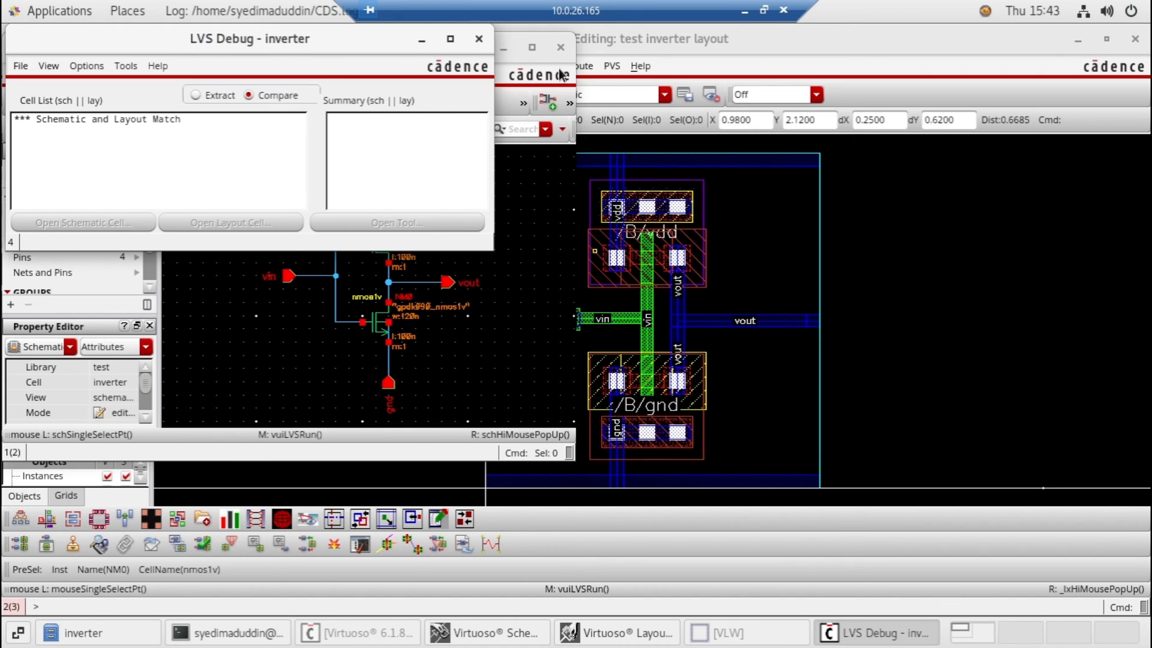
left_click(480, 40)
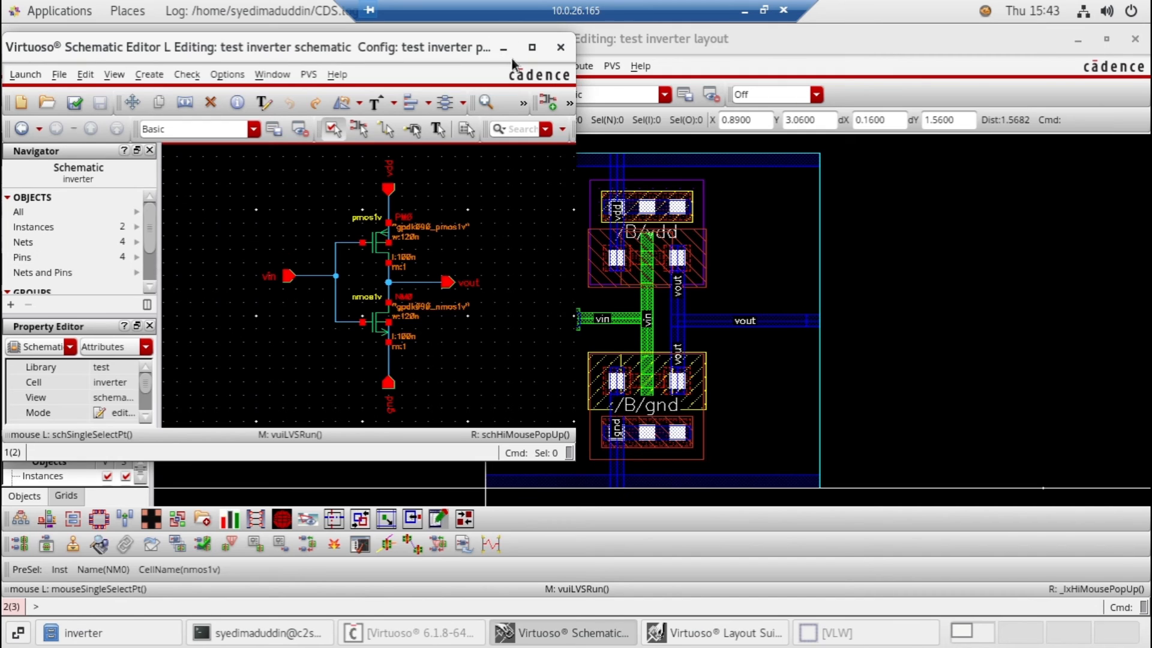
left_click(503, 50)
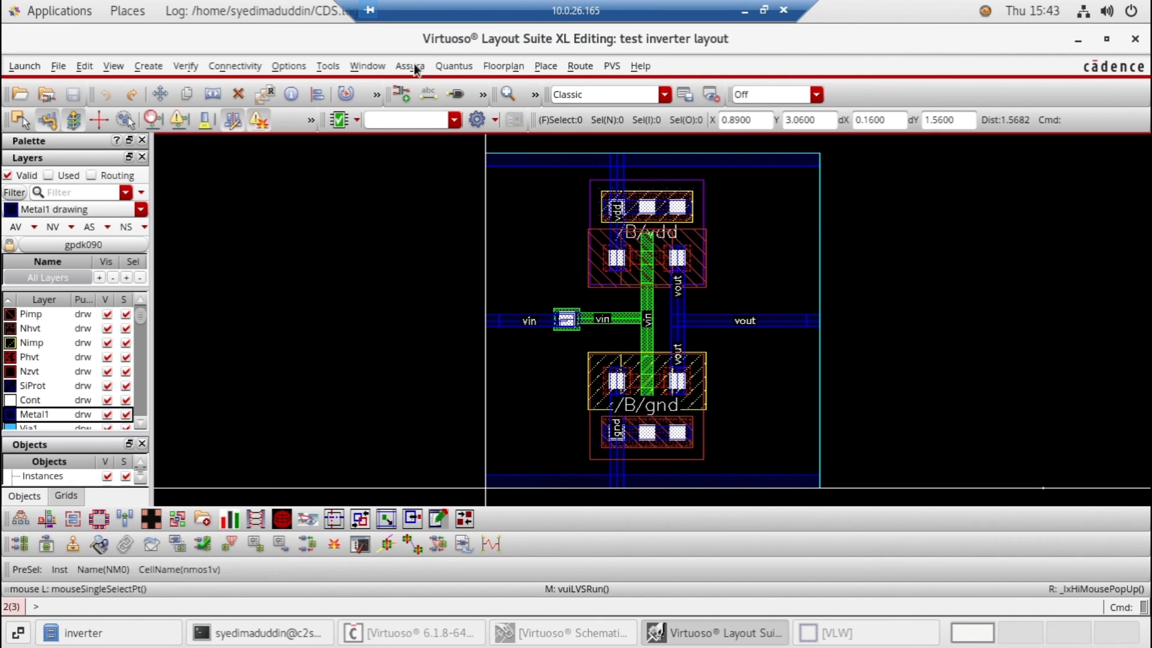
left_click(450, 69)
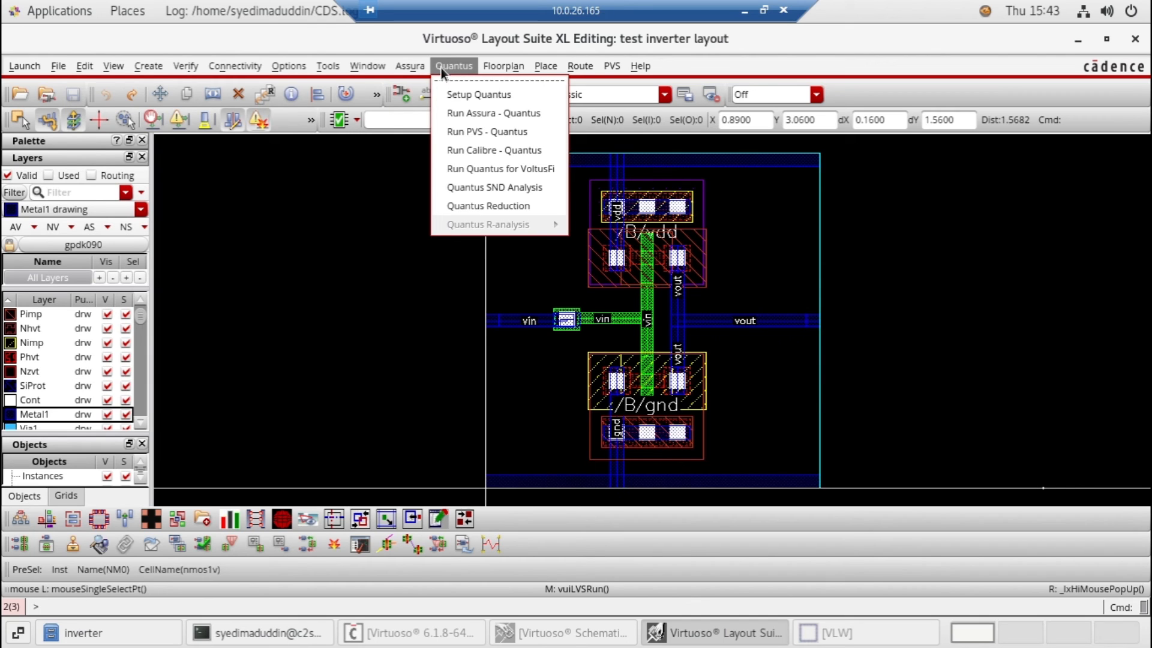
left_click(463, 97)
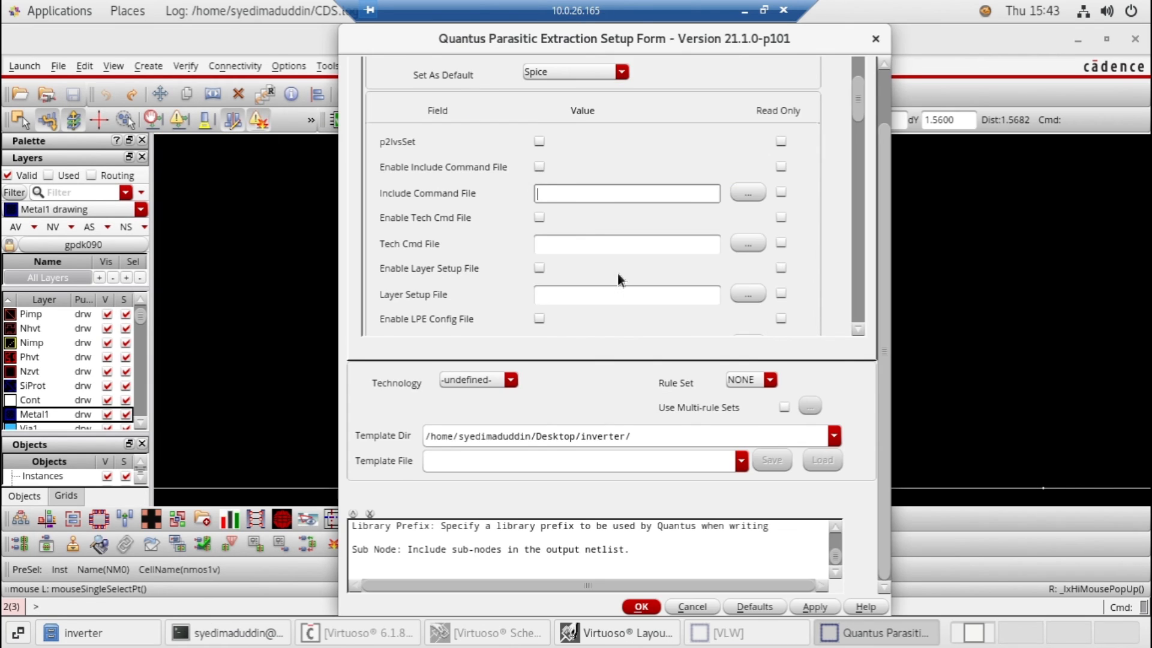
scroll(600, 274, "down", 3)
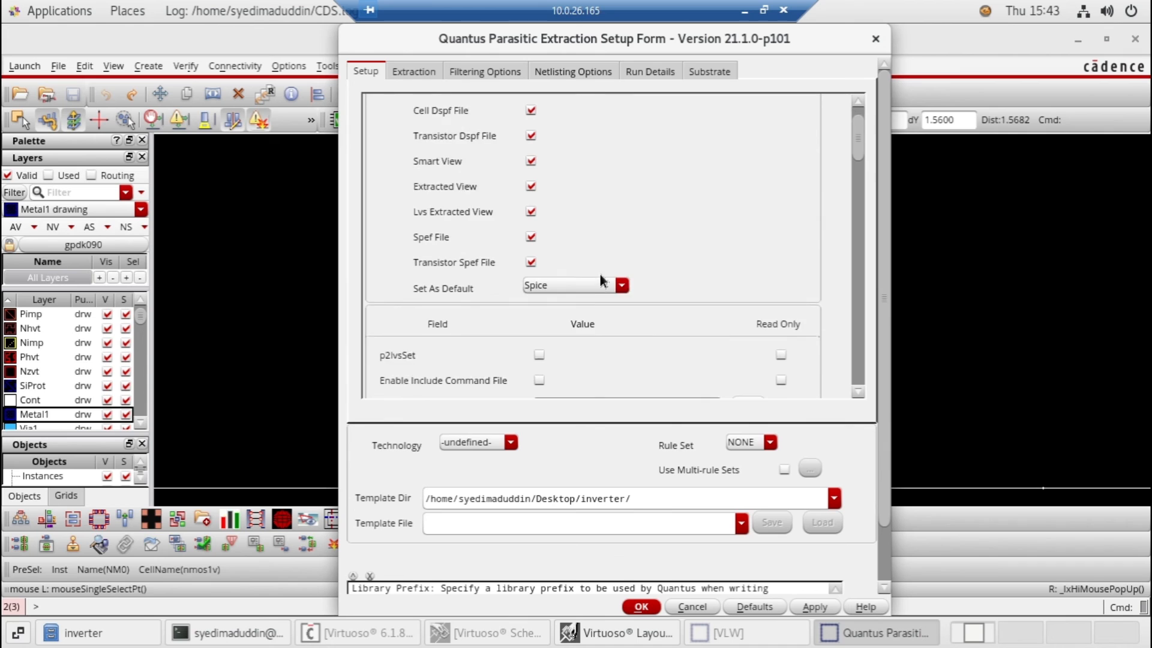
left_click(618, 235)
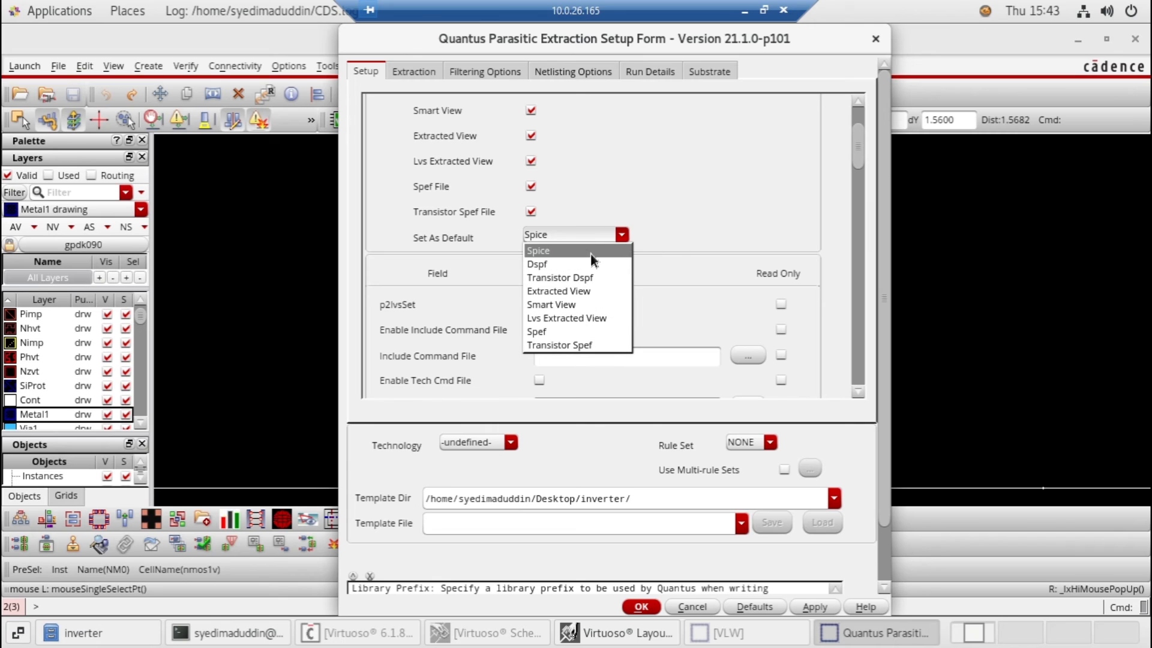
left_click(737, 188)
mouse_move(864, 139)
left_mouse_down()
mouse_move(858, 295)
mouse_move(877, 357)
mouse_move(875, 134)
left_mouse_up()
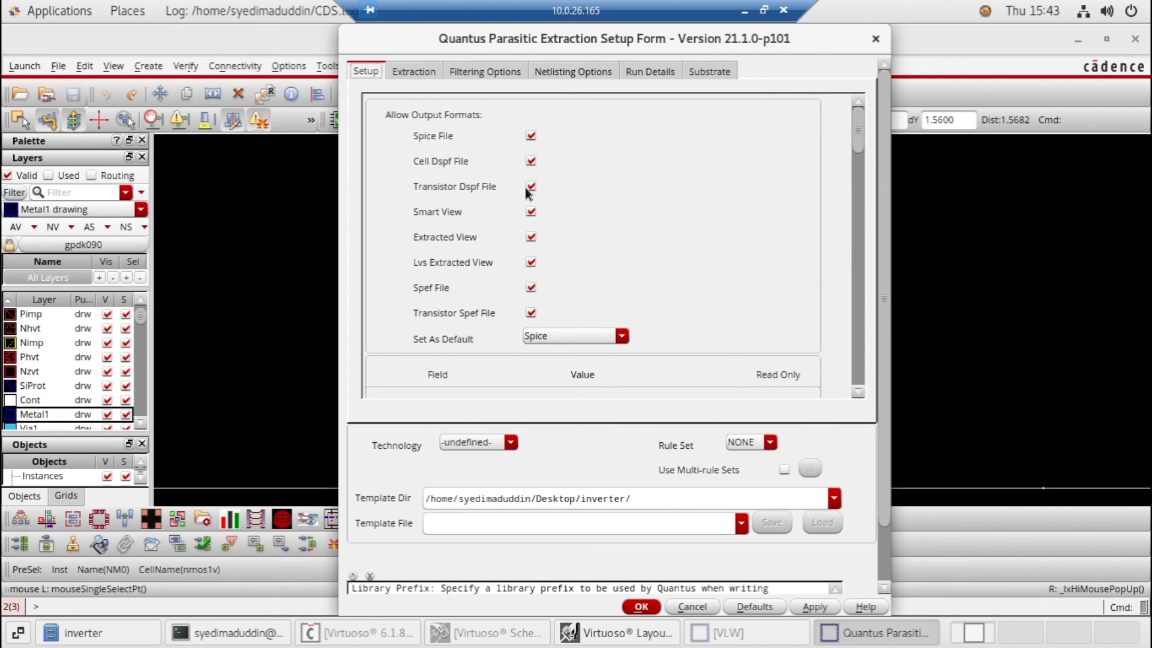
left_click(880, 41)
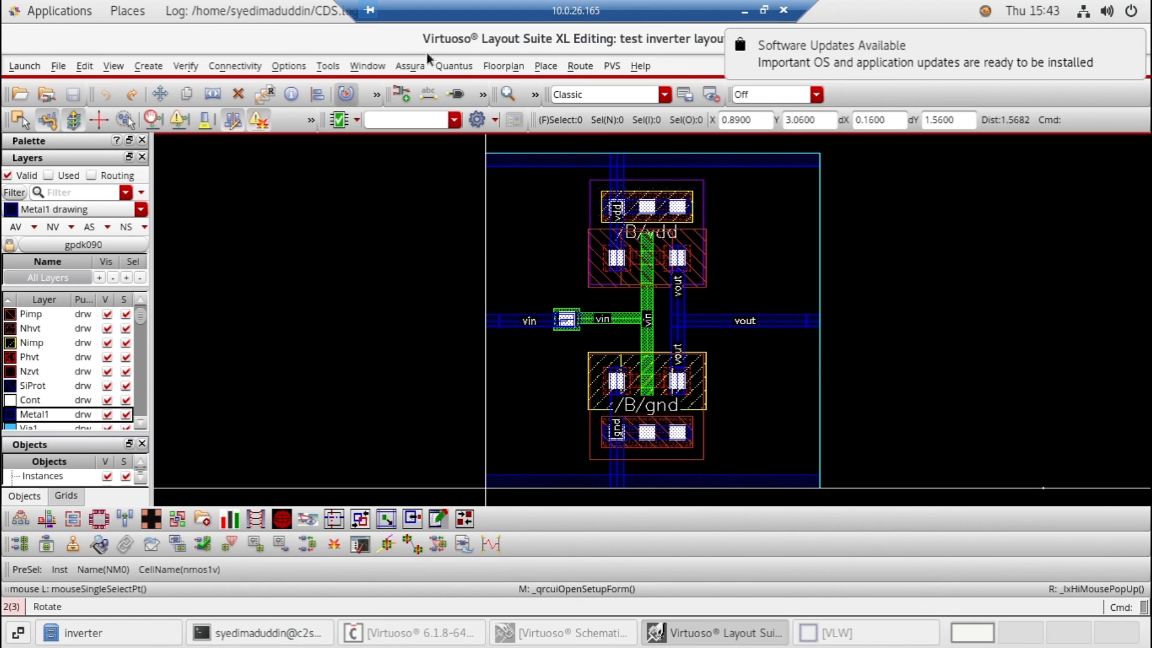
Open the Quantus parasitic extraction run form for the Assura run and review its setup settings
left_click(410, 66)
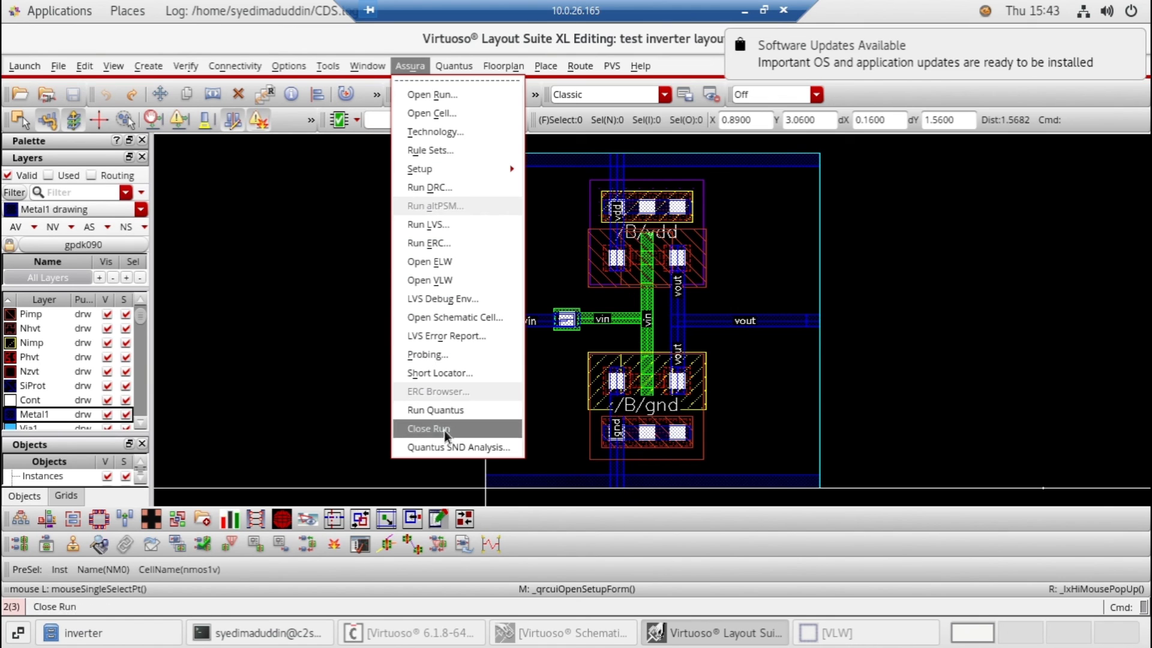
left_click(443, 413)
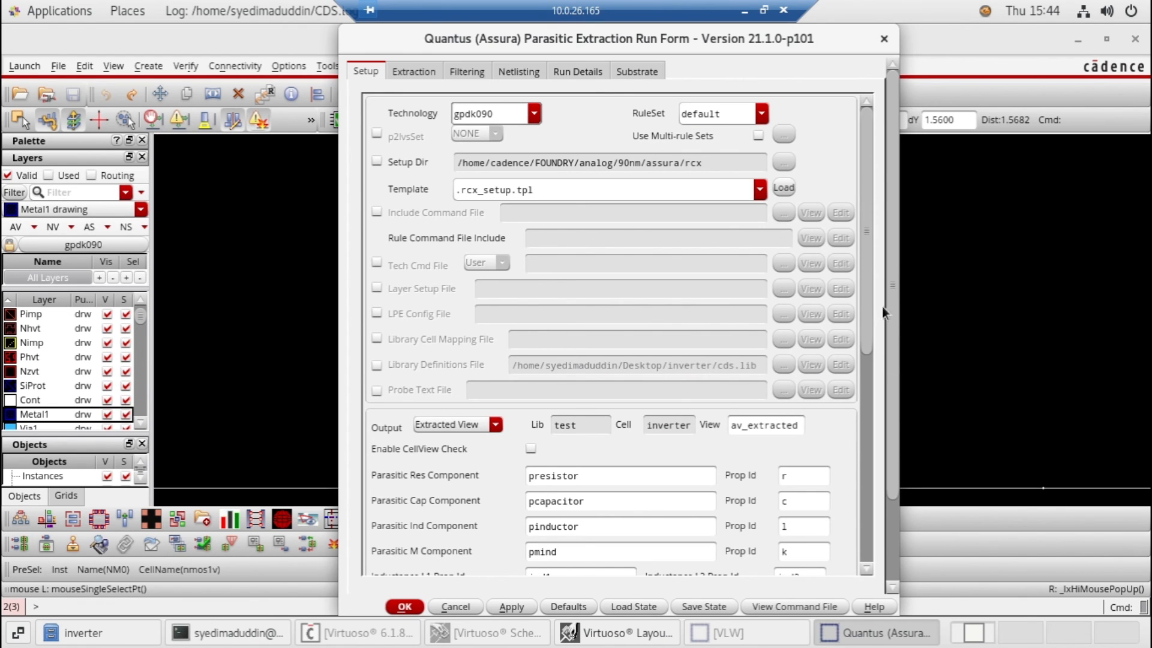
left_click_drag(868, 280, 842, 495)
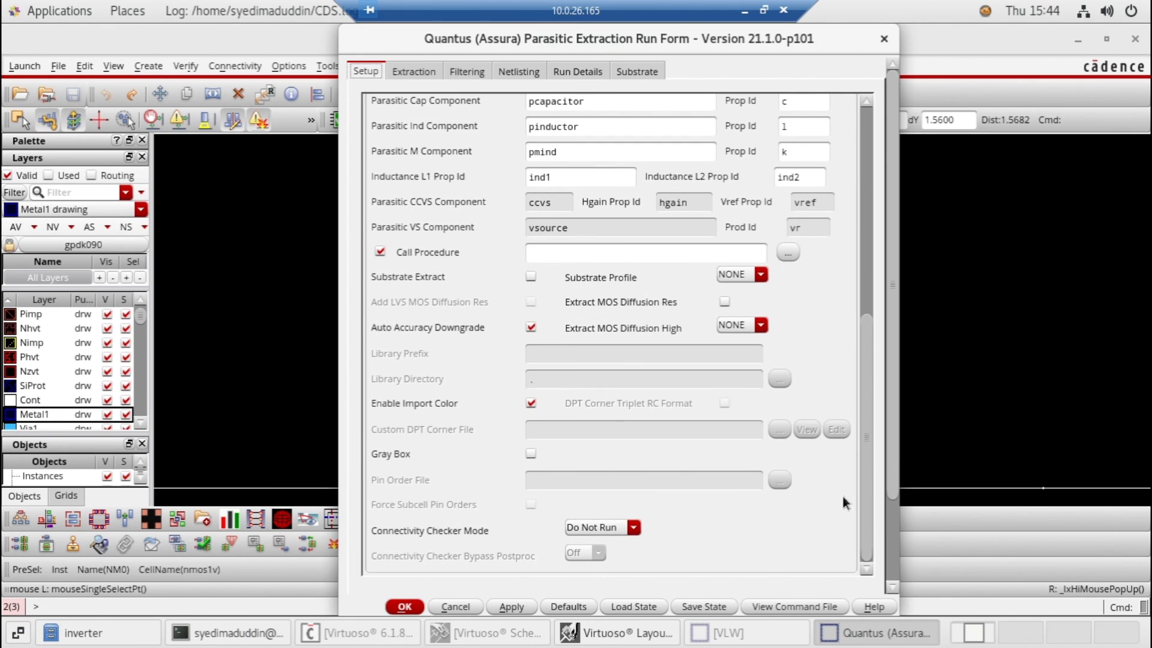
Review the extraction and filtering settings, run the Quantus RC extraction to the av_extracted view, and dismiss the completion message
left_click(419, 73)
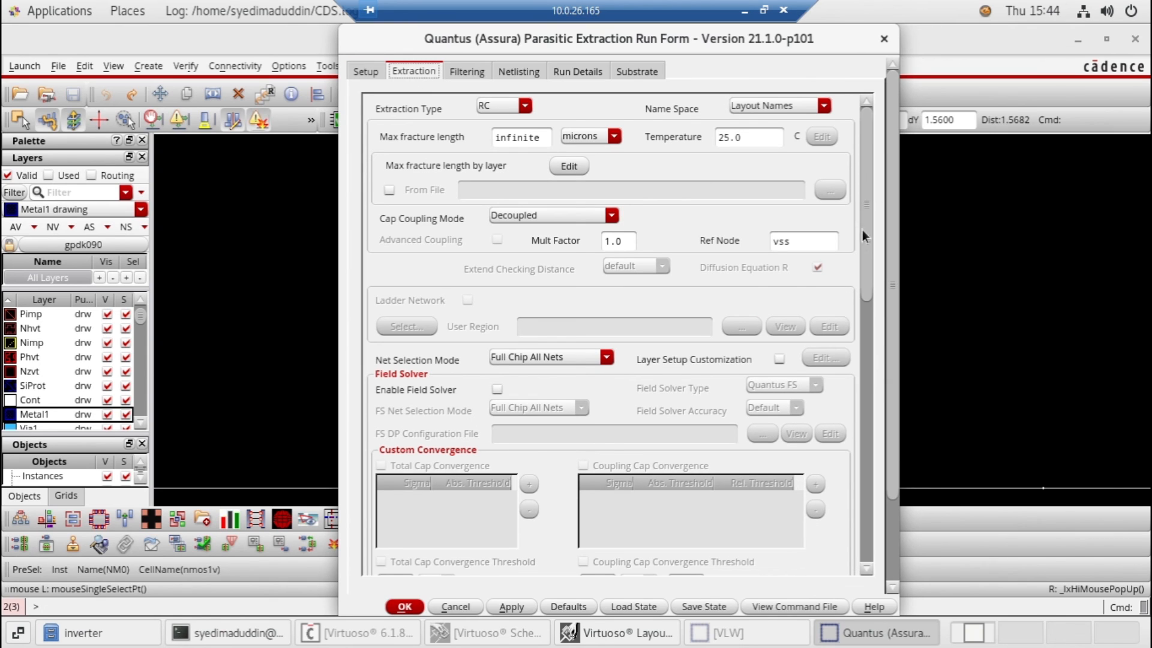
left_click_drag(865, 236, 865, 527)
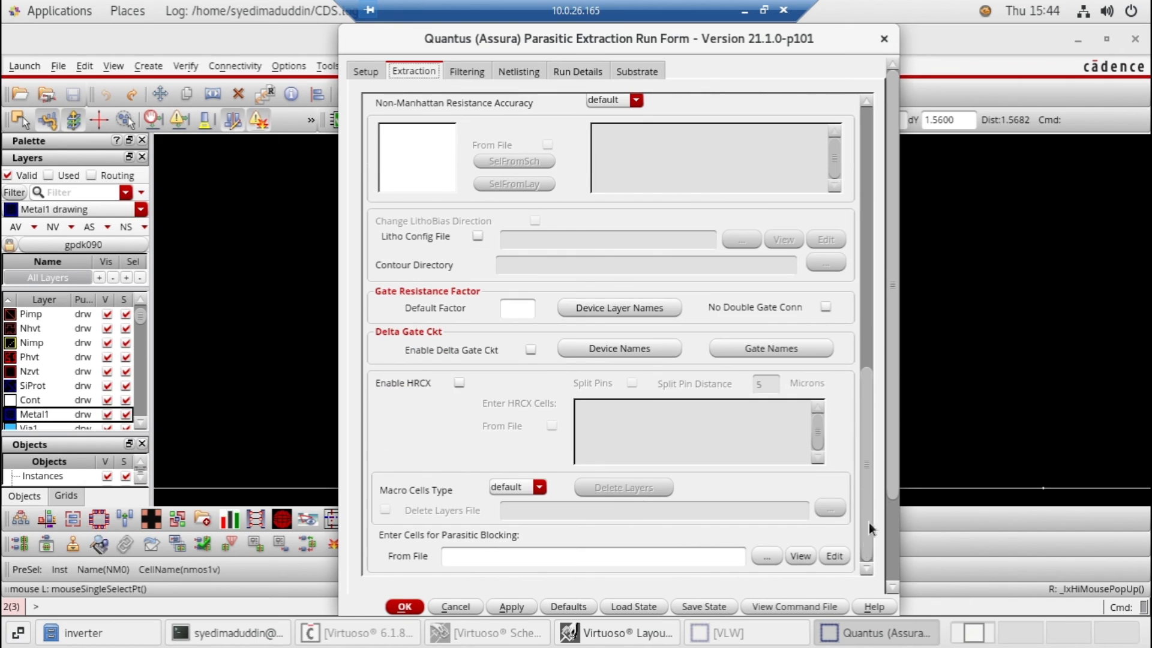
left_click_drag(862, 492, 736, 108)
left_click(472, 73)
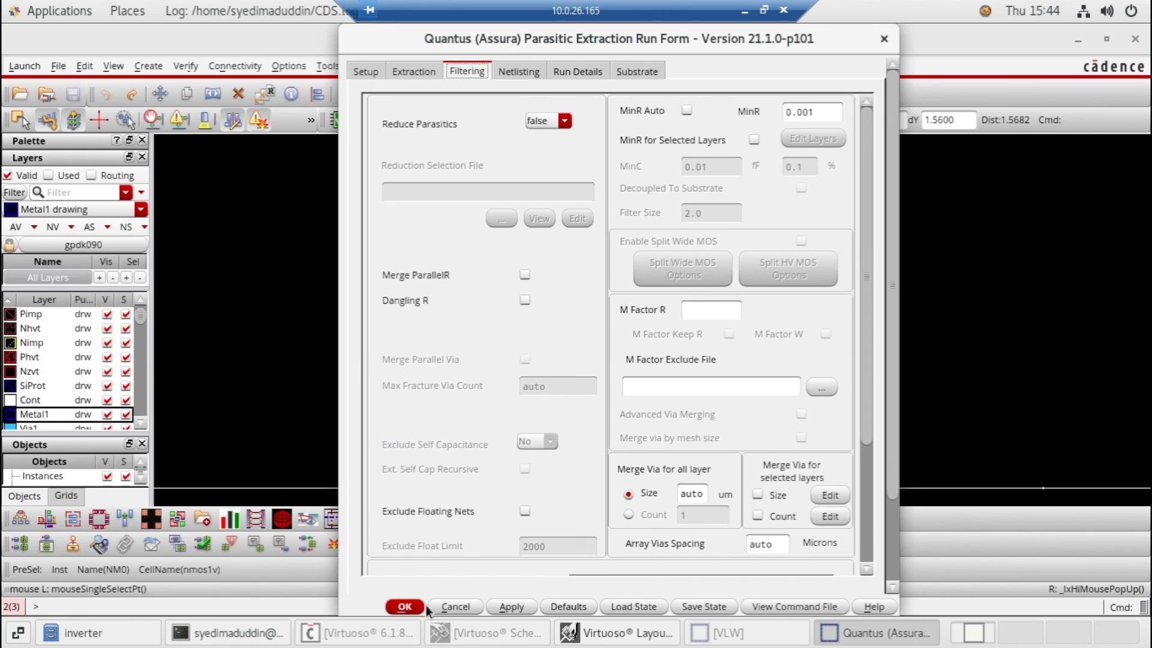
left_click(408, 608)
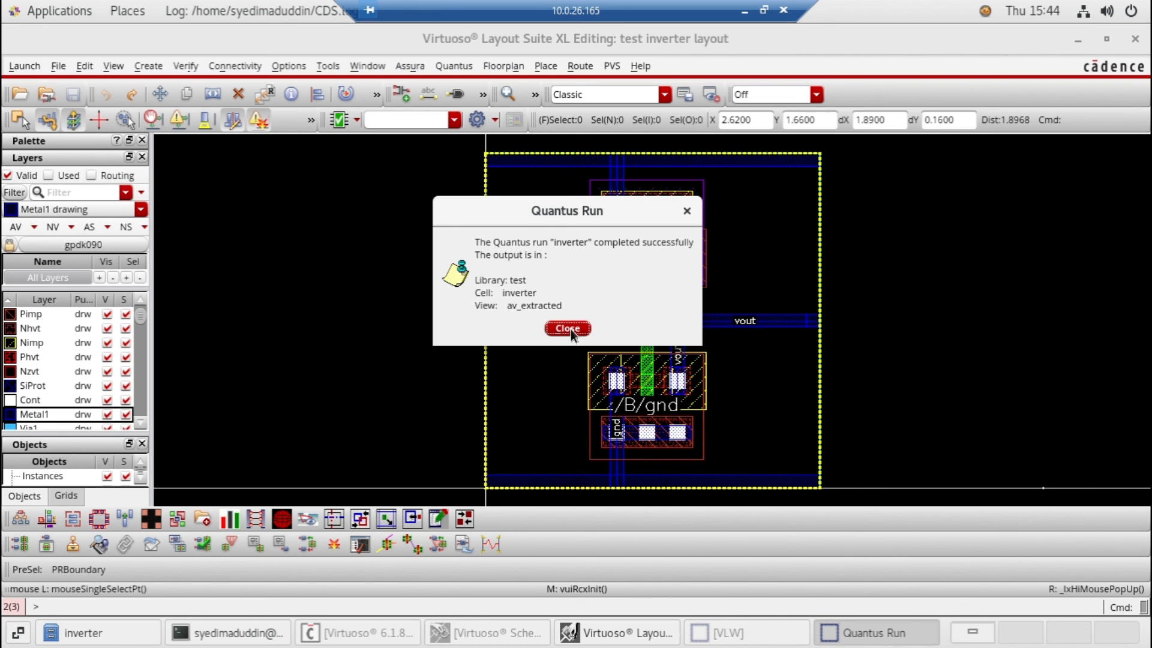
left_click(568, 329)
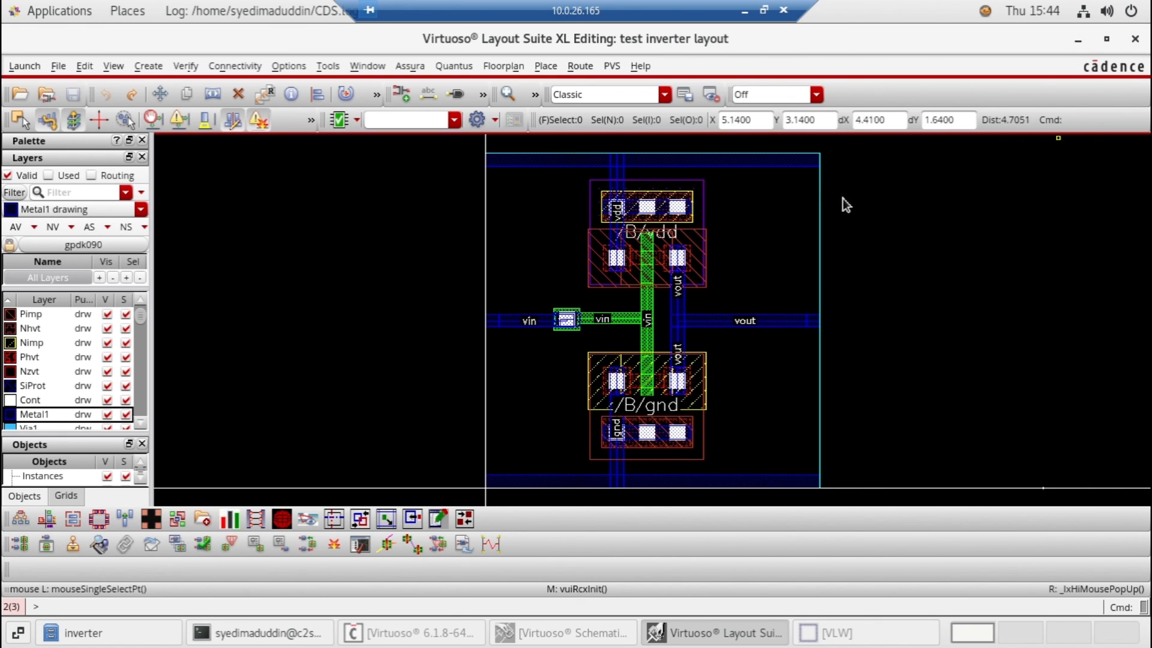
Minimize the layout editor, open the av_extracted view of the inverter cell in library test for editing, and maximize its window
left_click(1078, 40)
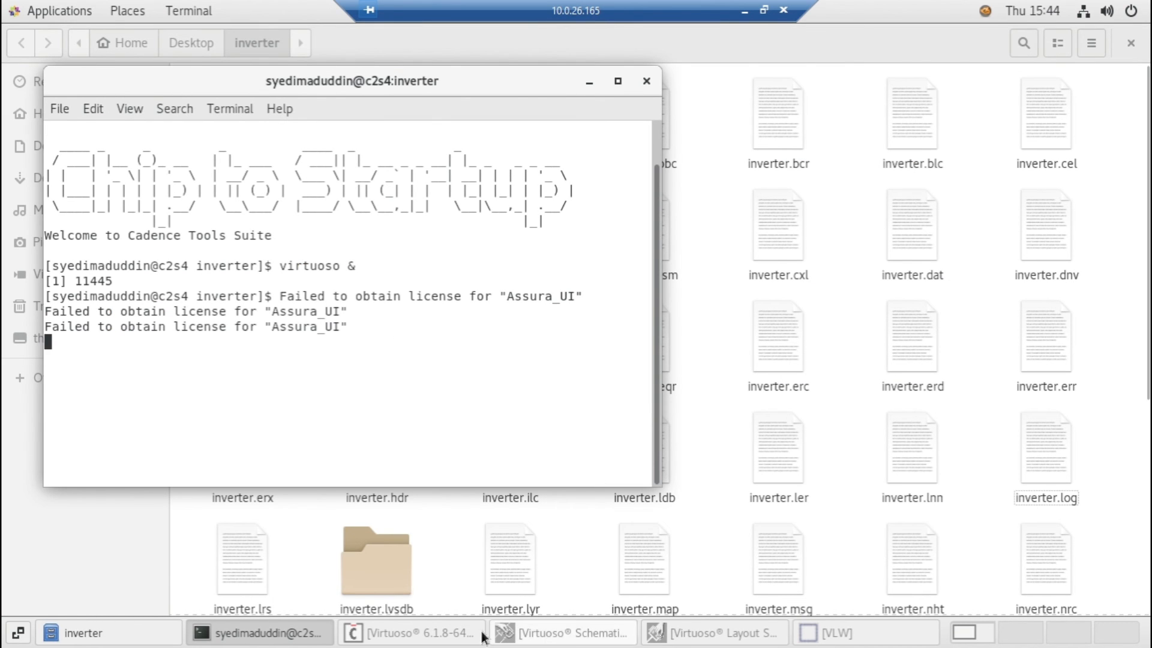
left_click(440, 637)
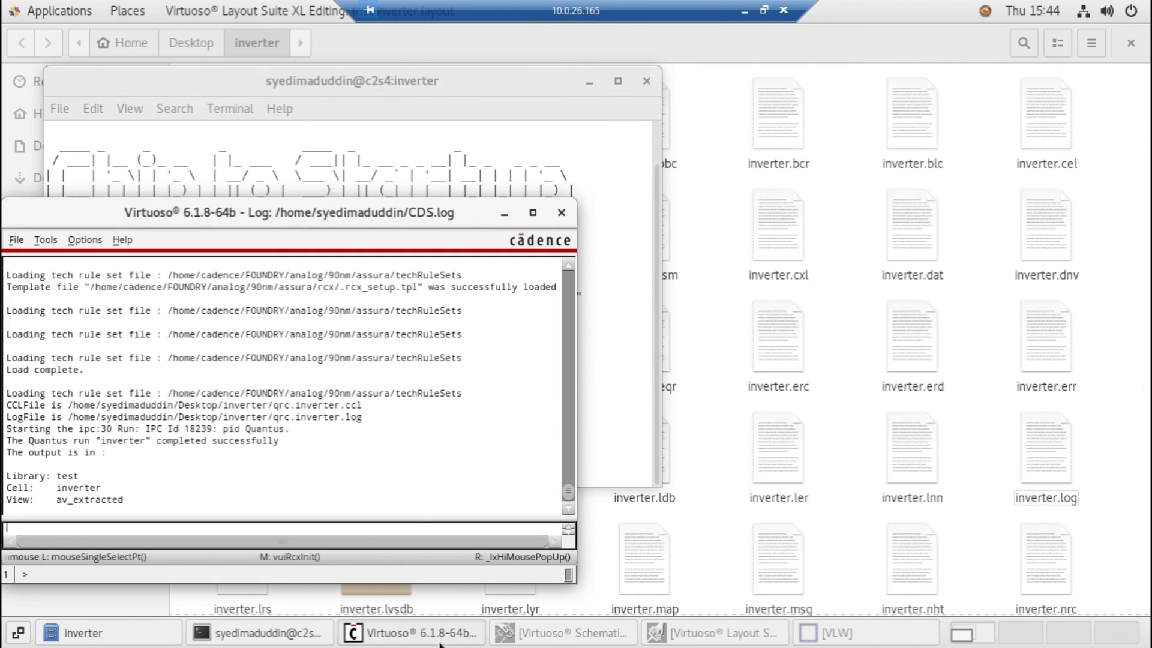
left_click(16, 240)
left_click(35, 288)
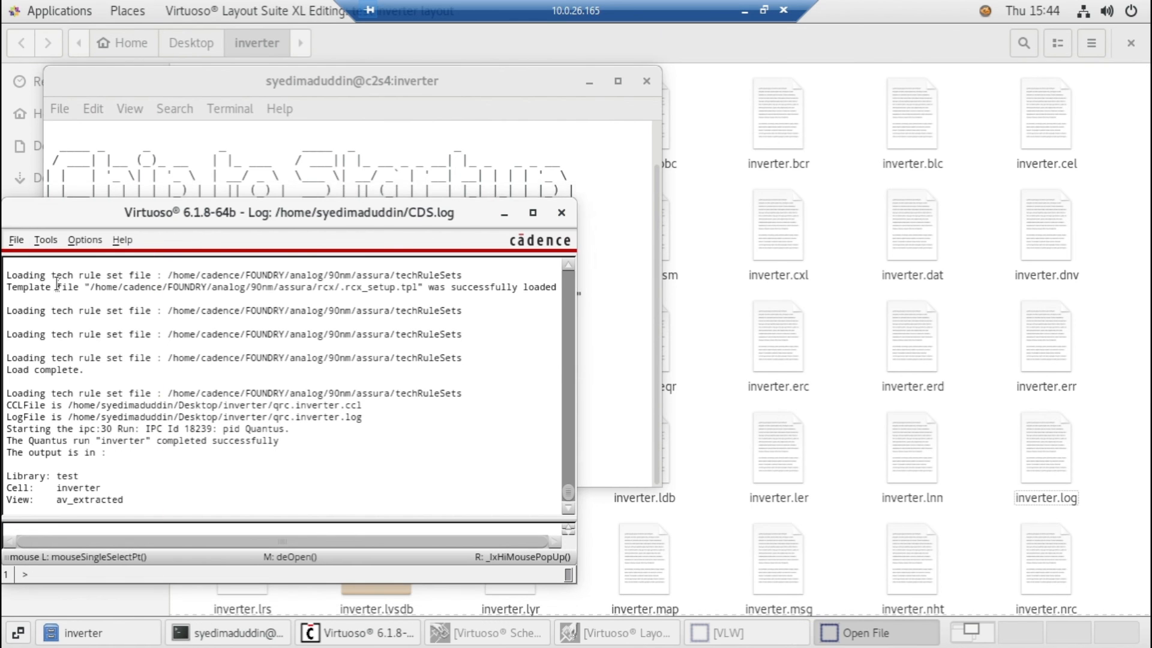
left_click(484, 129)
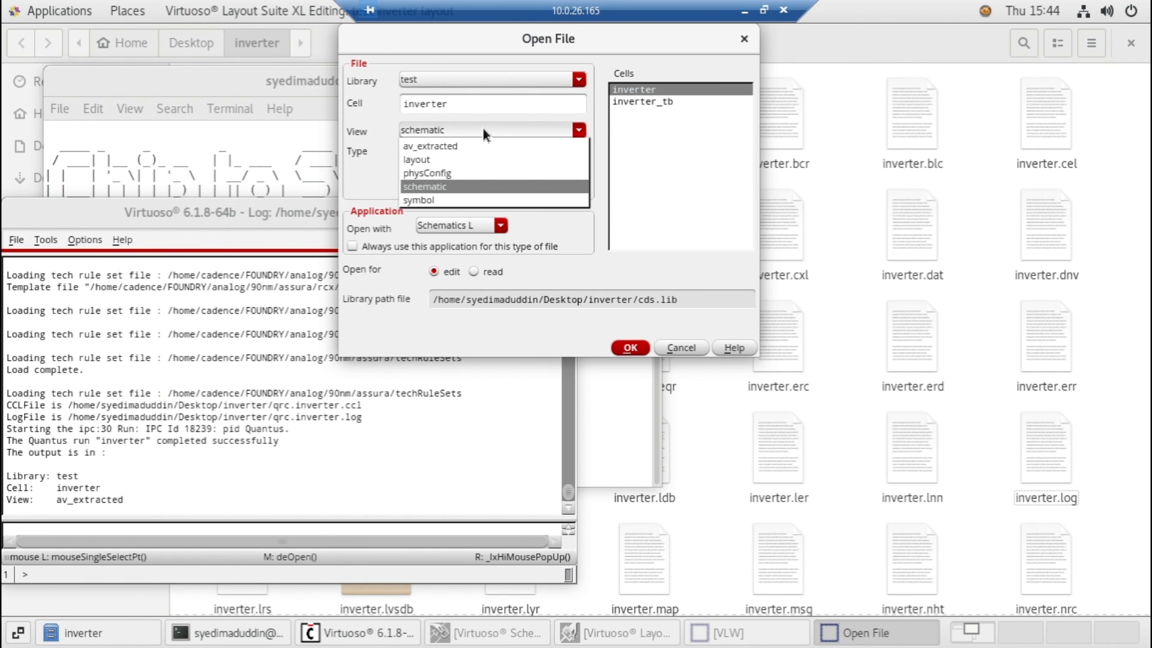
left_click(433, 145)
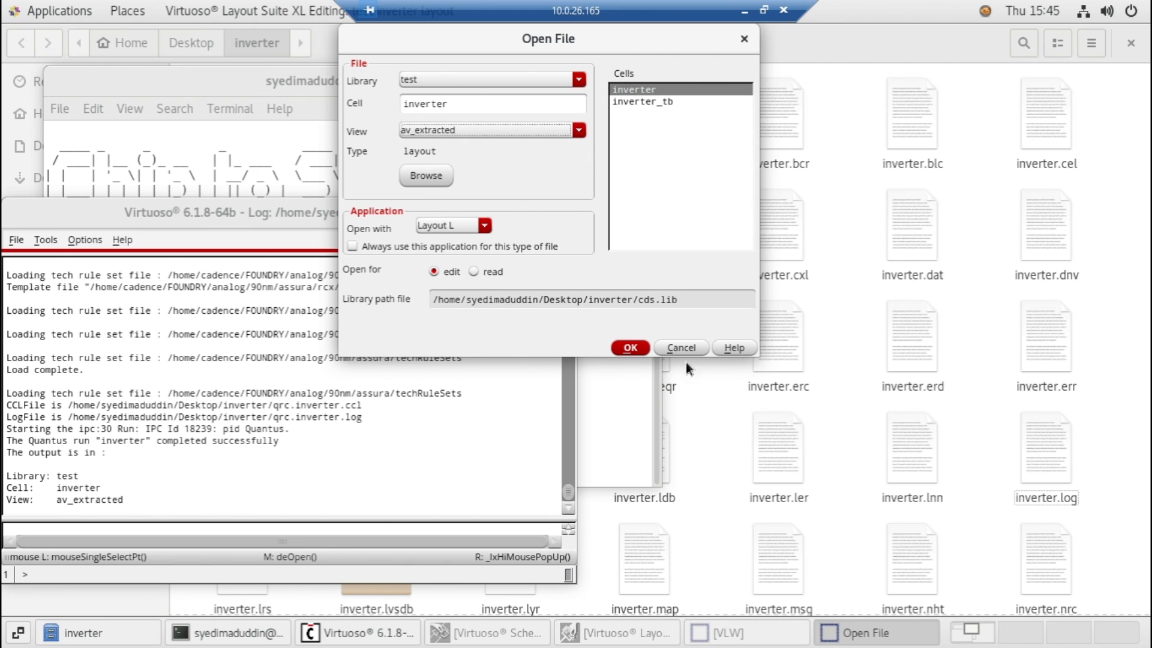
left_click(638, 348)
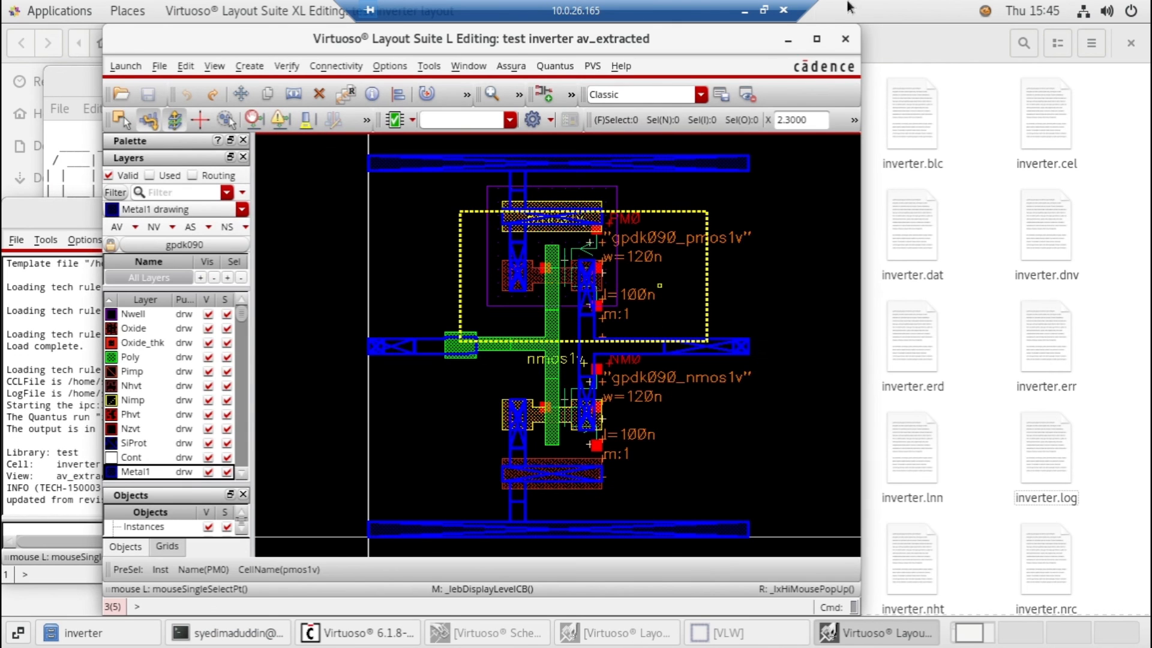
left_click(814, 41)
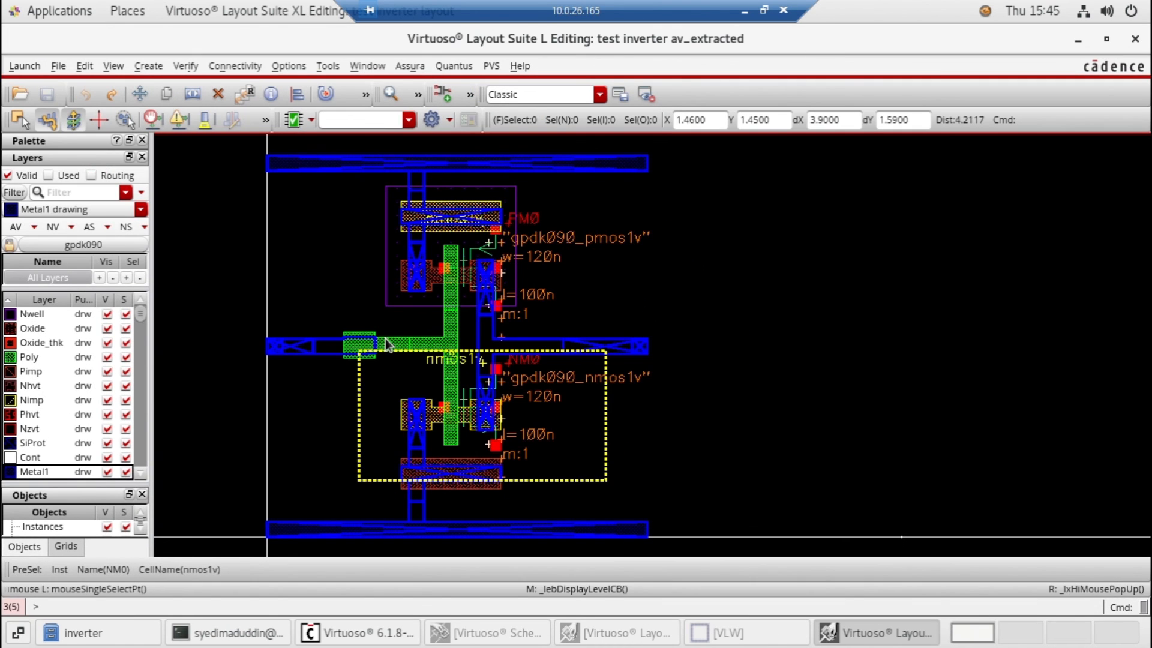
key("f")
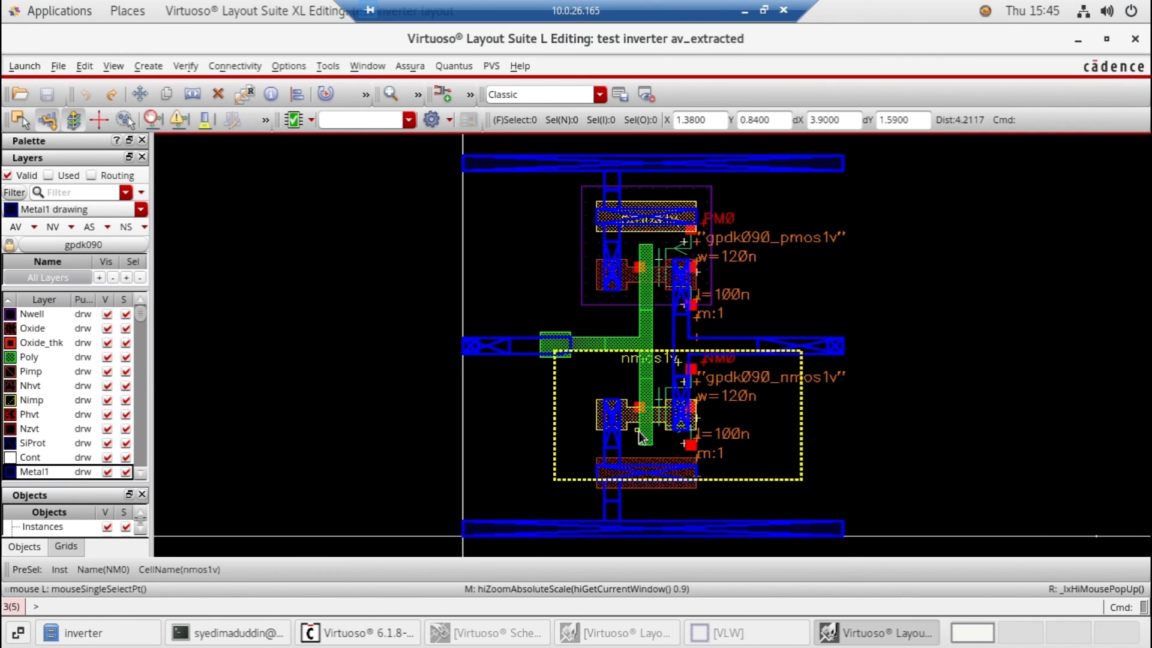
Examine the extracted parasitic resistors and capacitors around the PMOS transistor at close range in the av_extracted view
scroll(537, 352, "up", 1)
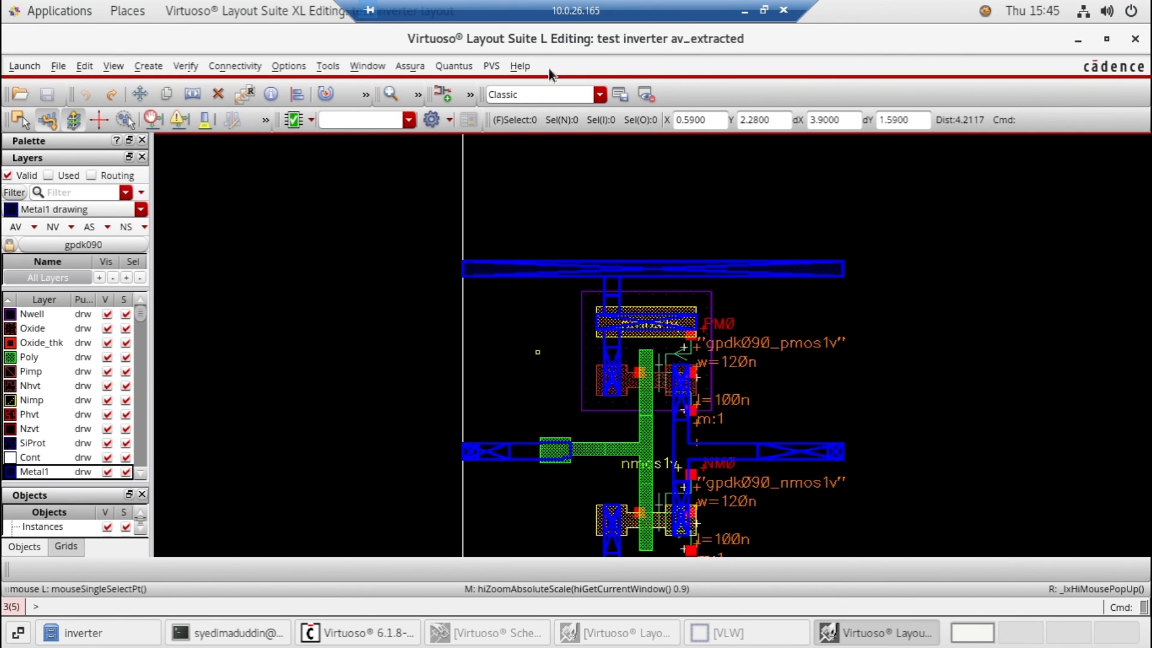
left_click(396, 92)
left_click(395, 92)
left_click(391, 93)
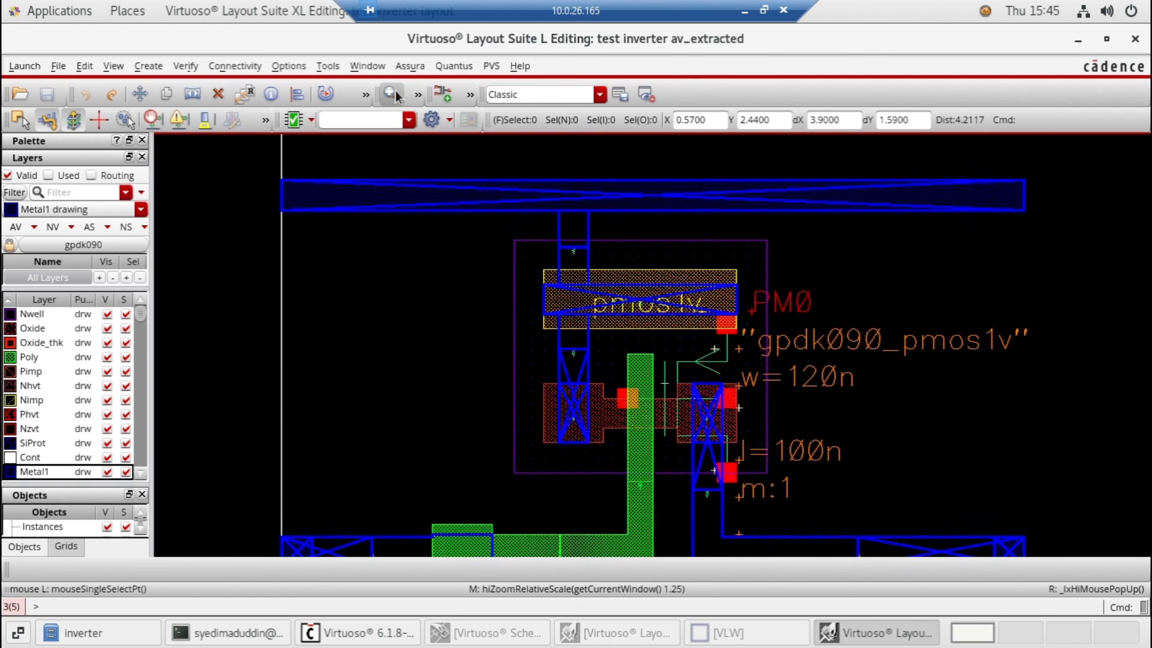
left_click(391, 93)
left_click(391, 93)
left_click(391, 93)
left_click(391, 93)
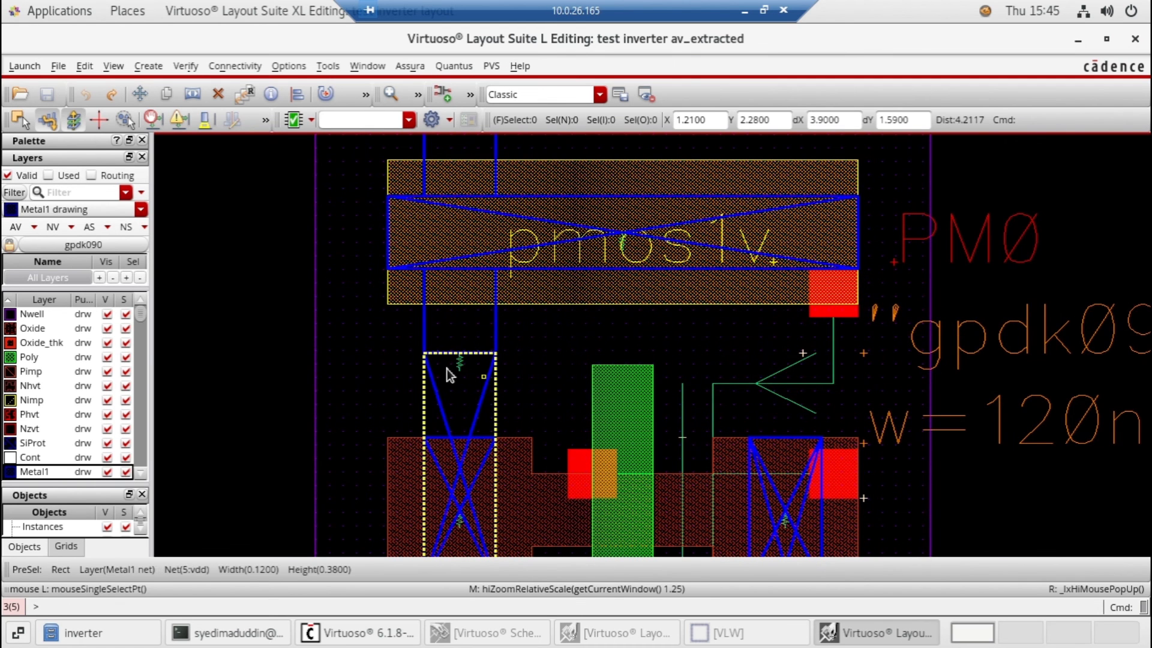
scroll(467, 367, "left", 2, "shift")
scroll(467, 368, "down", 4)
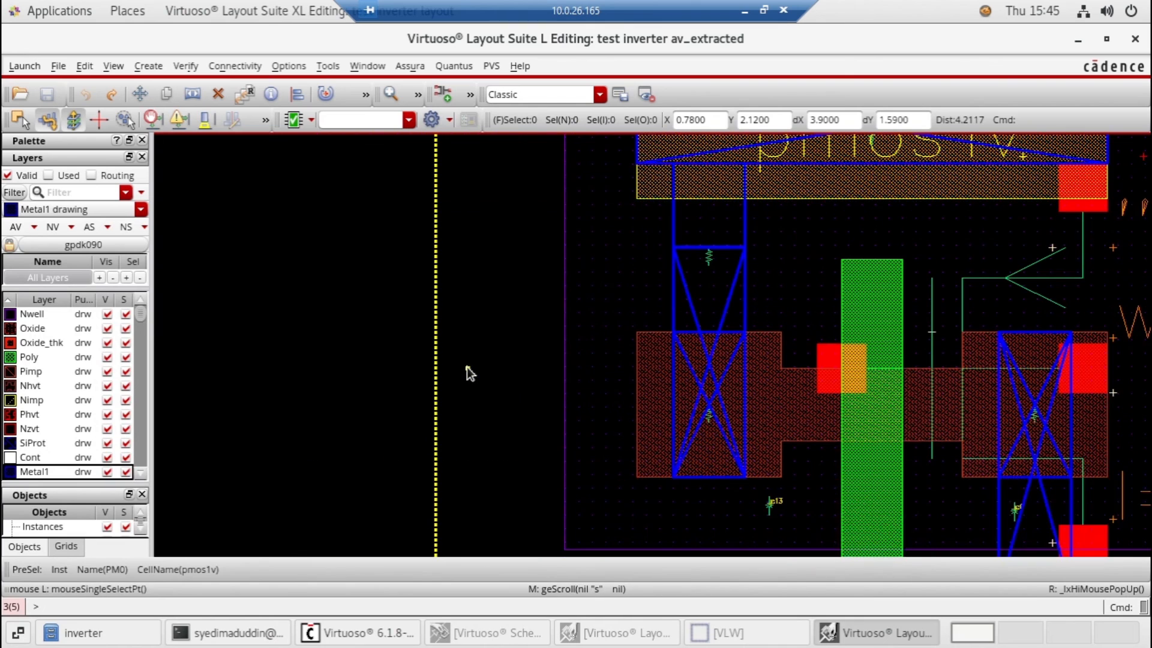
scroll(467, 367, "right", 2, "shift")
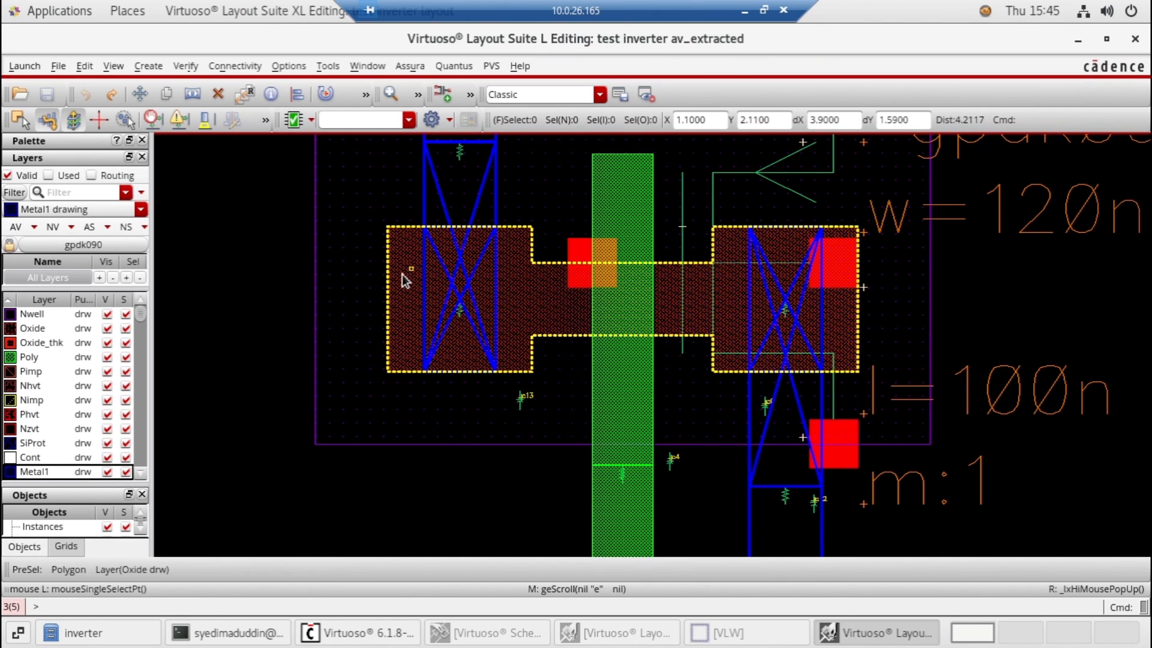
key("f")
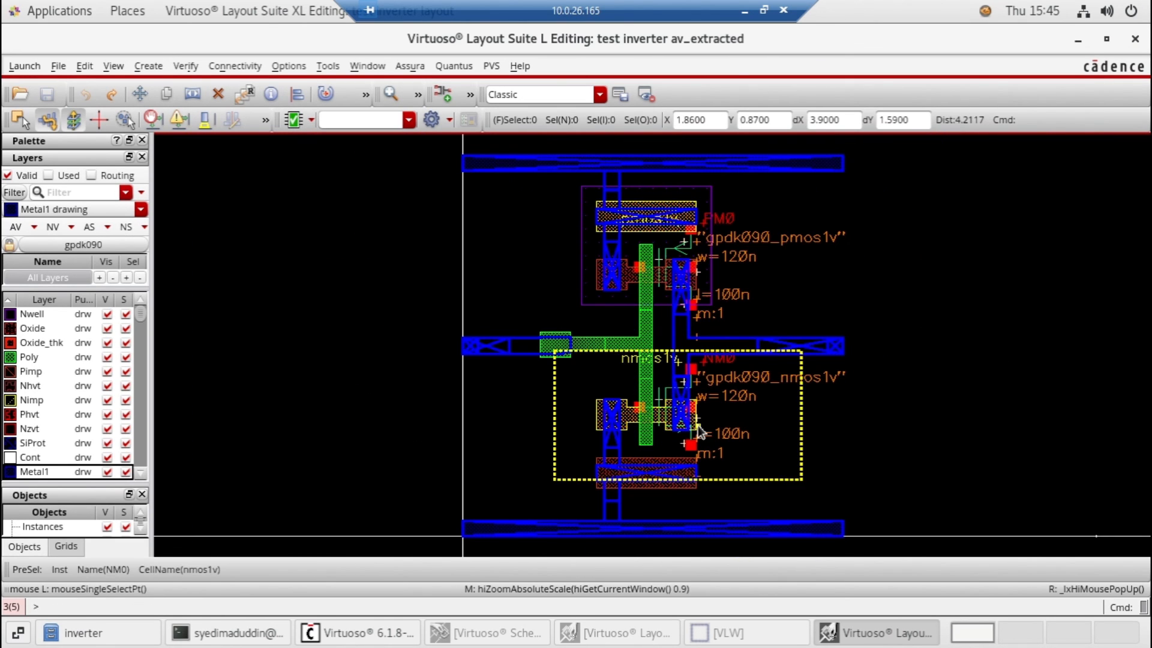